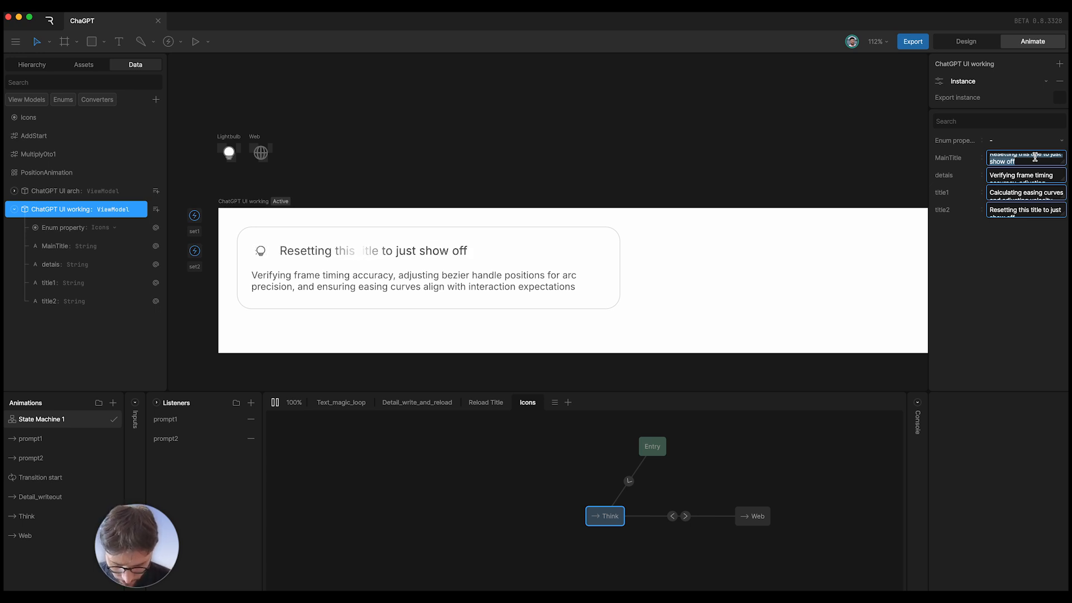
- Set the card title to 'This transition works' and details to 'So lets see what to how this animates on the screen'
{"action": "type", "text": "This transit"}
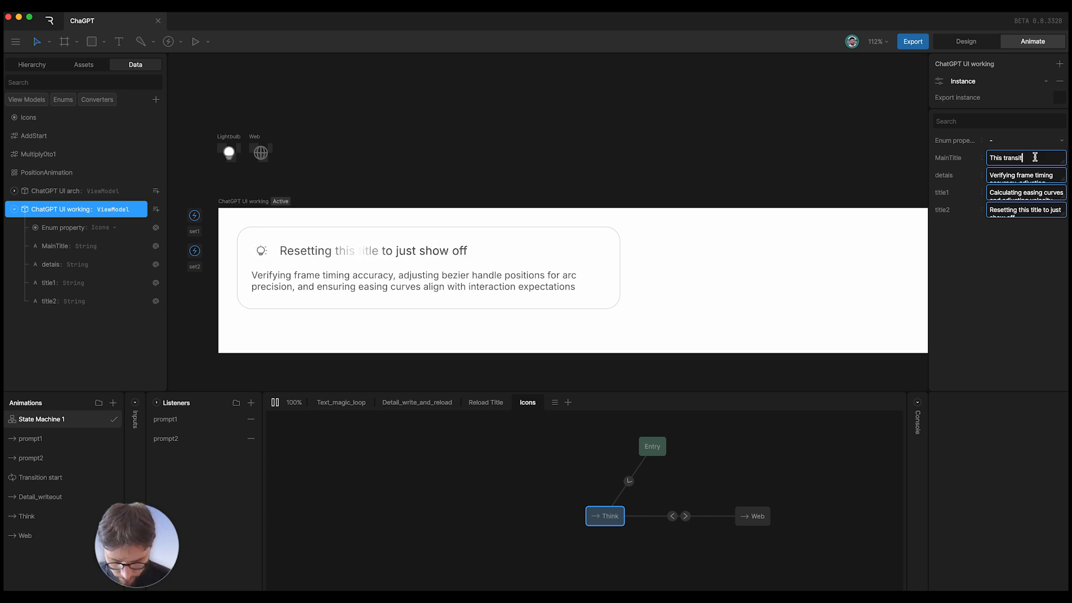
{"action": "type", "text": "ion works"}
{"action": "left_click", "coordinate": [1042, 315]}
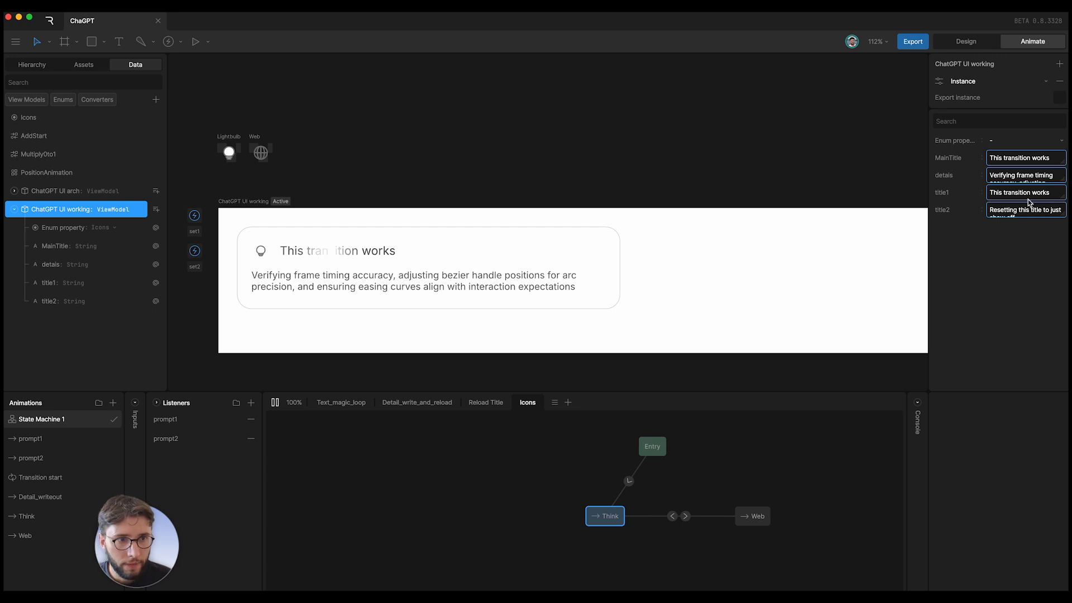
{"action": "left_click", "coordinate": [1025, 177]}
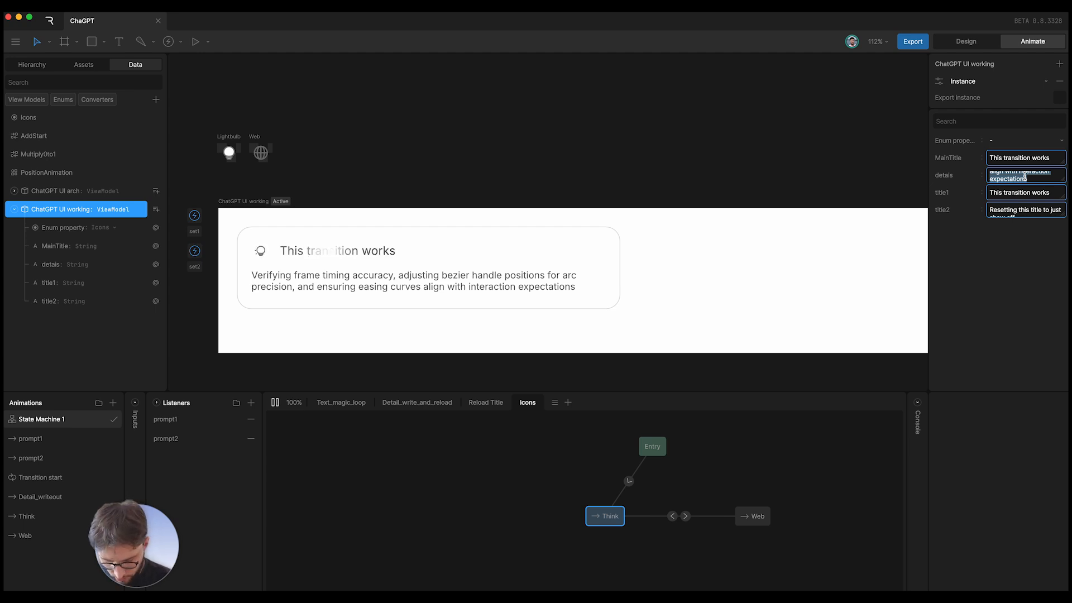
{"action": "type", "text": "So lets se"}
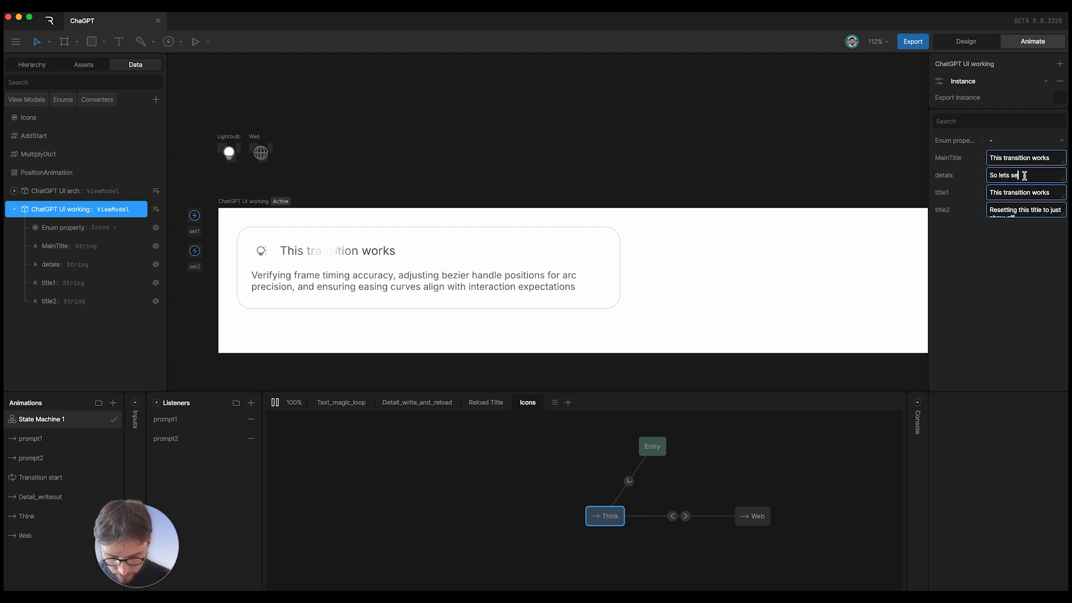
{"action": "type", "text": "e what to how t"}
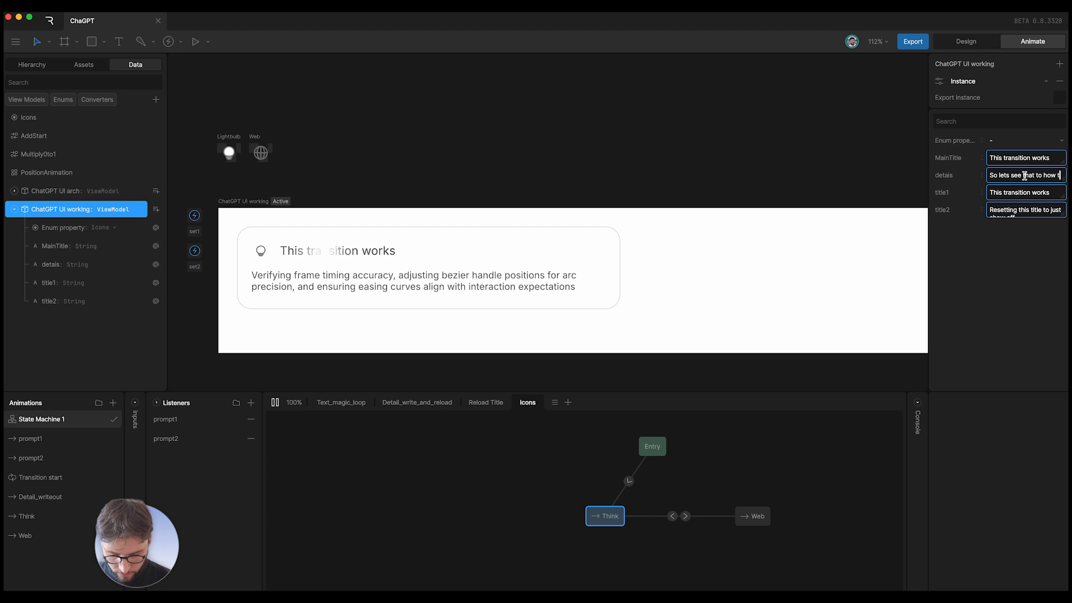
{"action": "type", "text": "his ani"}
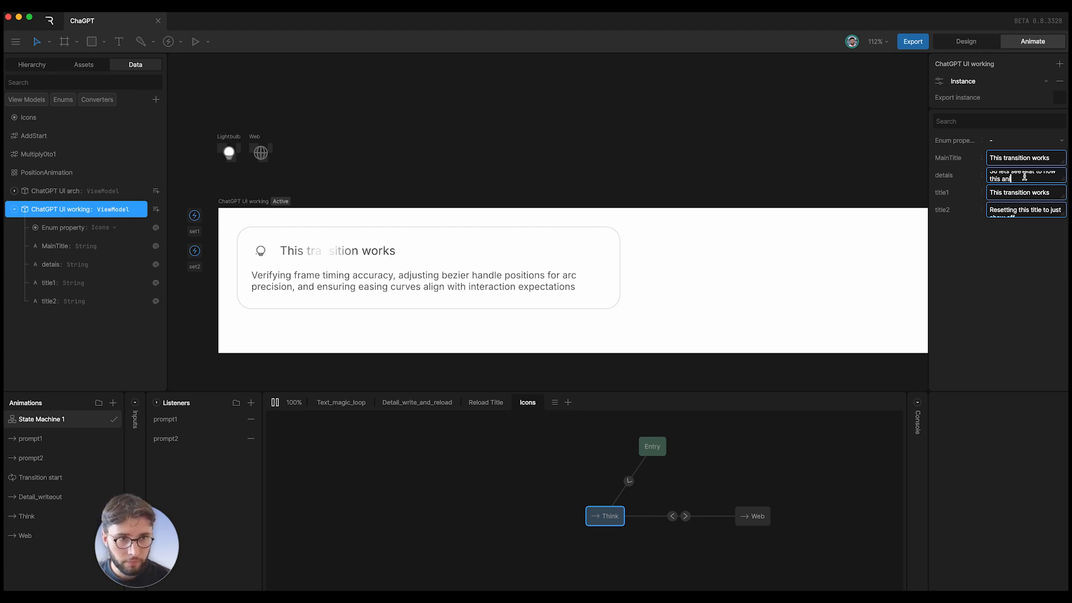
{"action": "type", "text": "mates on the scre"}
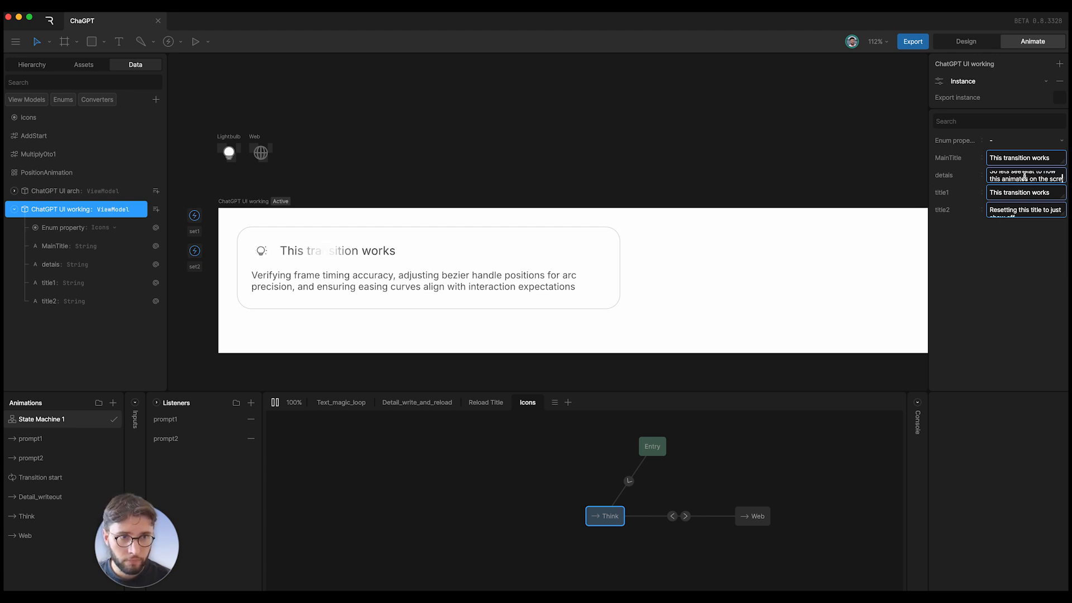
{"action": "type", "text": "en"}
{"action": "left_click", "coordinate": [1041, 303]}
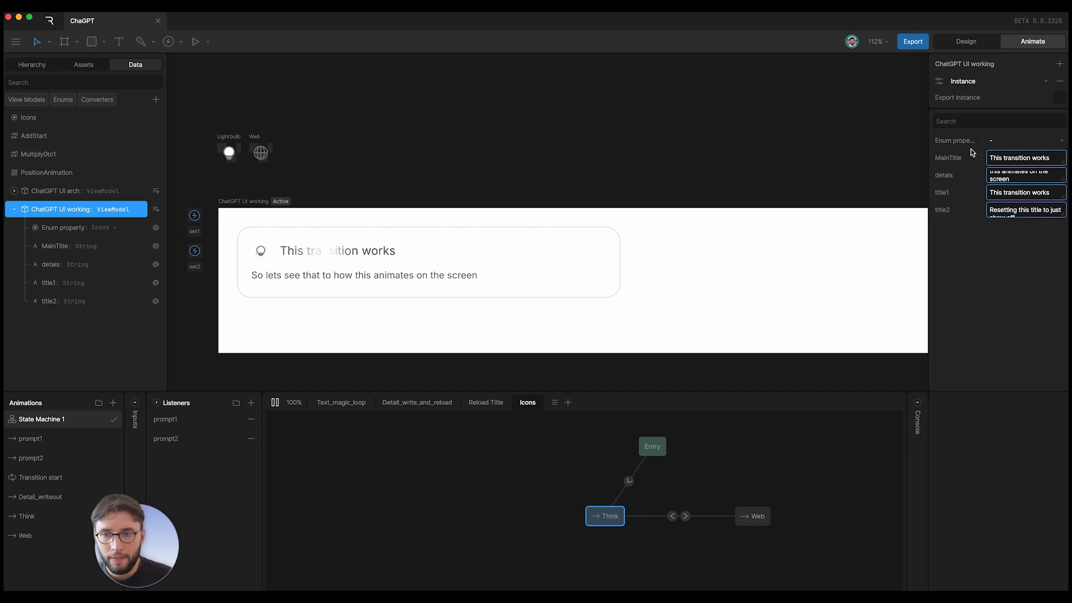
- Switch the icon enum to Think, try Web, then return it to Think for the lightbulb
{"action": "left_click", "coordinate": [1004, 144]}
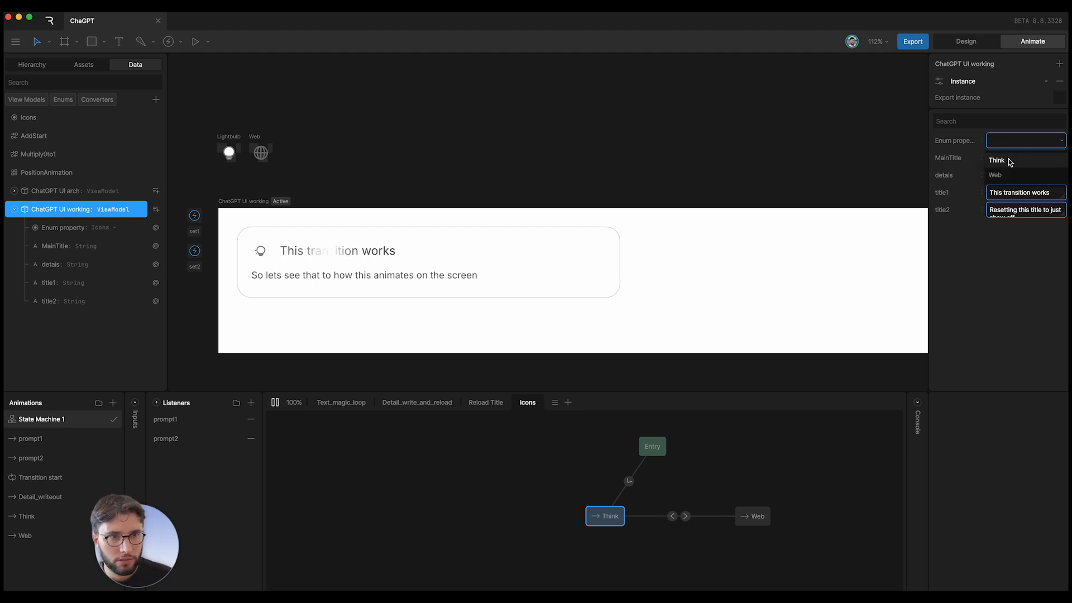
{"action": "left_click", "coordinate": [1009, 161]}
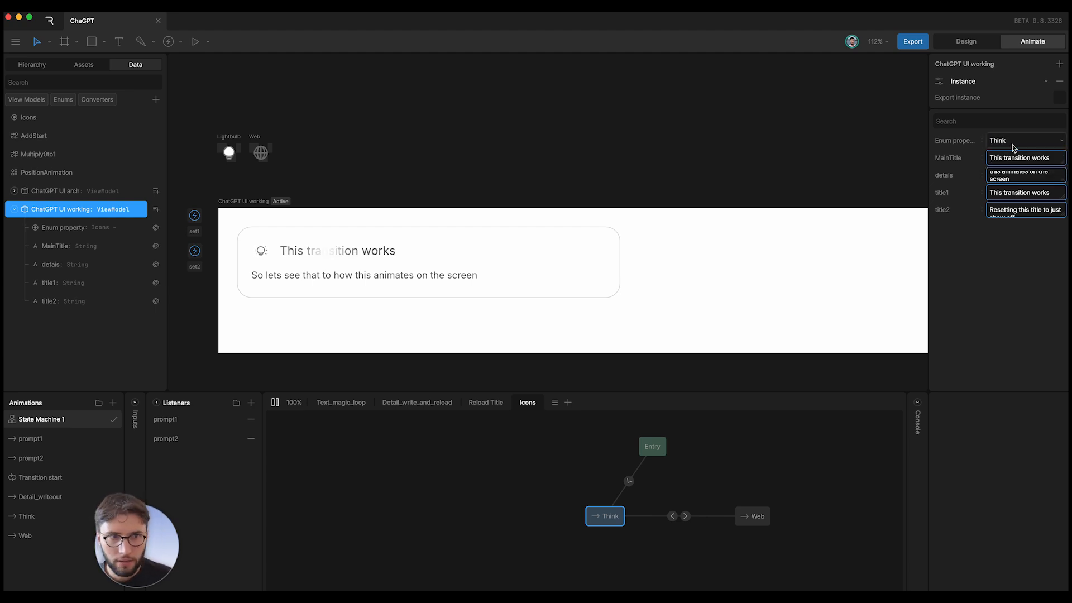
{"action": "left_click", "coordinate": [1007, 141]}
{"action": "left_click", "coordinate": [1015, 171]}
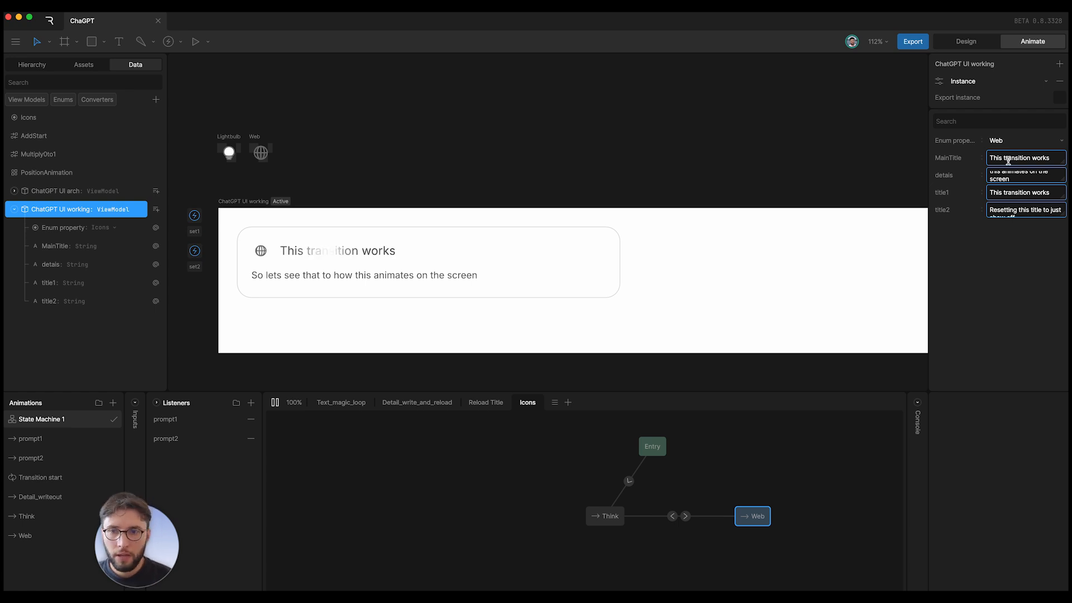
{"action": "left_click", "coordinate": [1006, 140]}
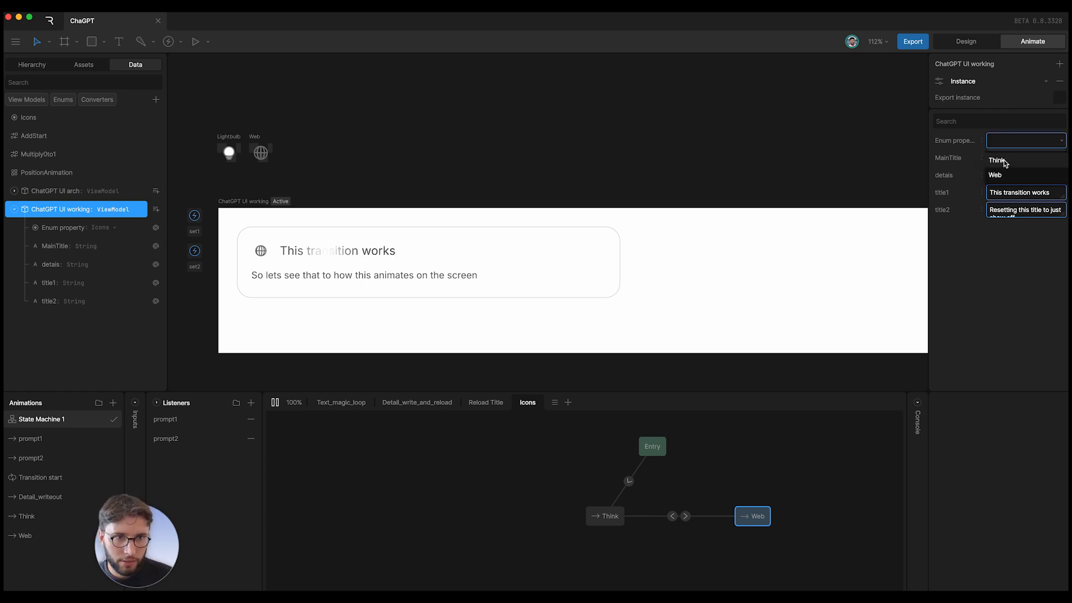
{"action": "left_click", "coordinate": [1004, 160]}
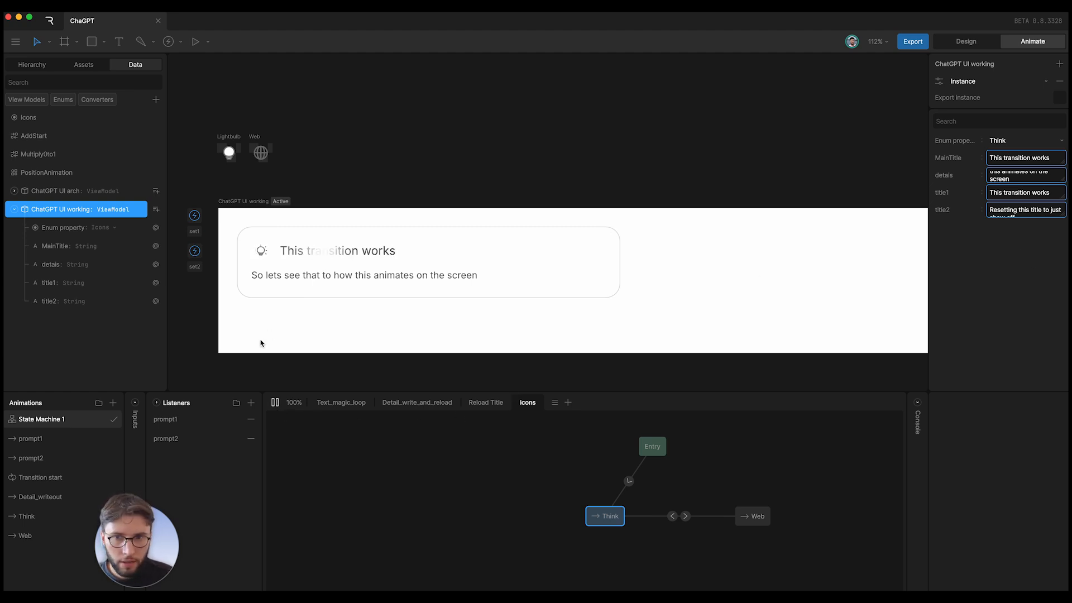
- Stop the state machine preview and make the Approach1 artboard active
{"action": "left_click", "coordinate": [273, 403]}
{"action": "scroll", "coordinate": [490, 275], "scroll_direction": "down", "scroll_amount": 10}
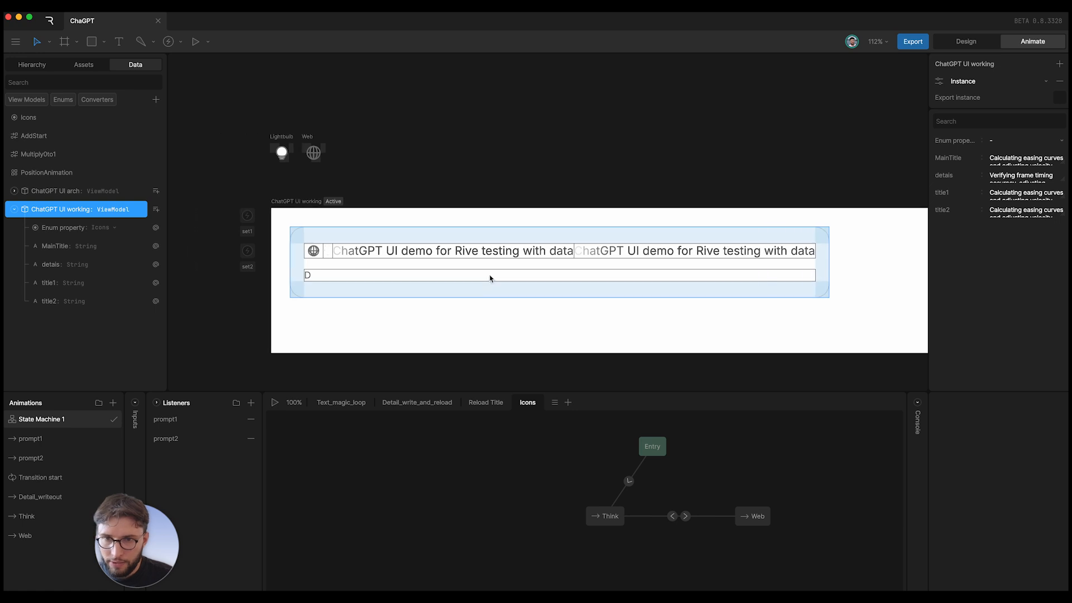
{"action": "scroll", "coordinate": [318, 258], "scroll_direction": "up", "scroll_amount": 10}
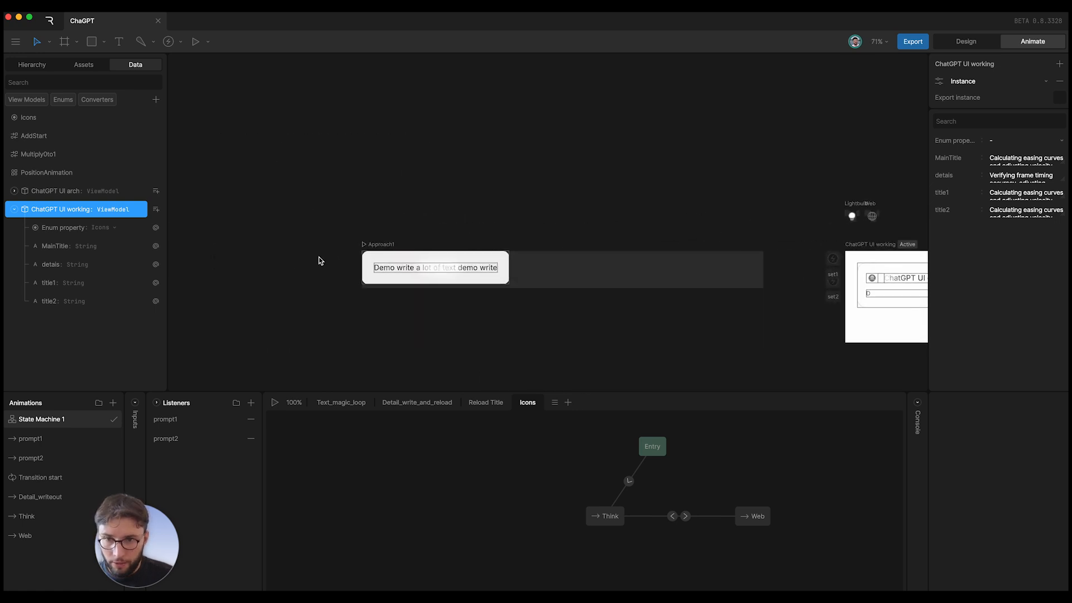
{"action": "scroll", "coordinate": [502, 228], "scroll_direction": "right", "scroll_amount": 3}
{"action": "left_click", "coordinate": [243, 203]}
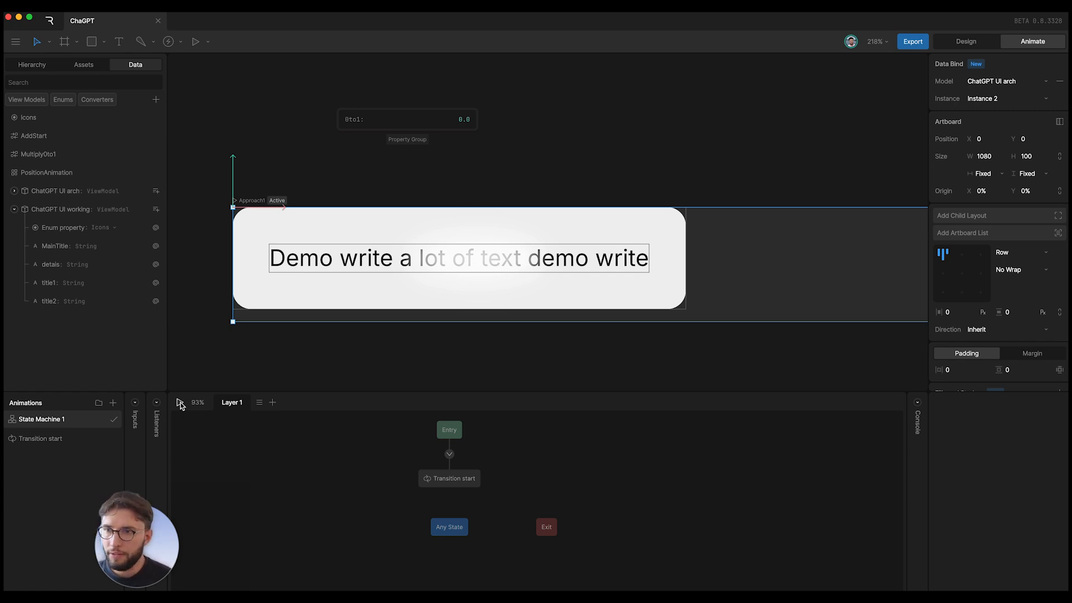
- Select the Text layer and unbind its Size W width from data
{"action": "left_click", "coordinate": [32, 64]}
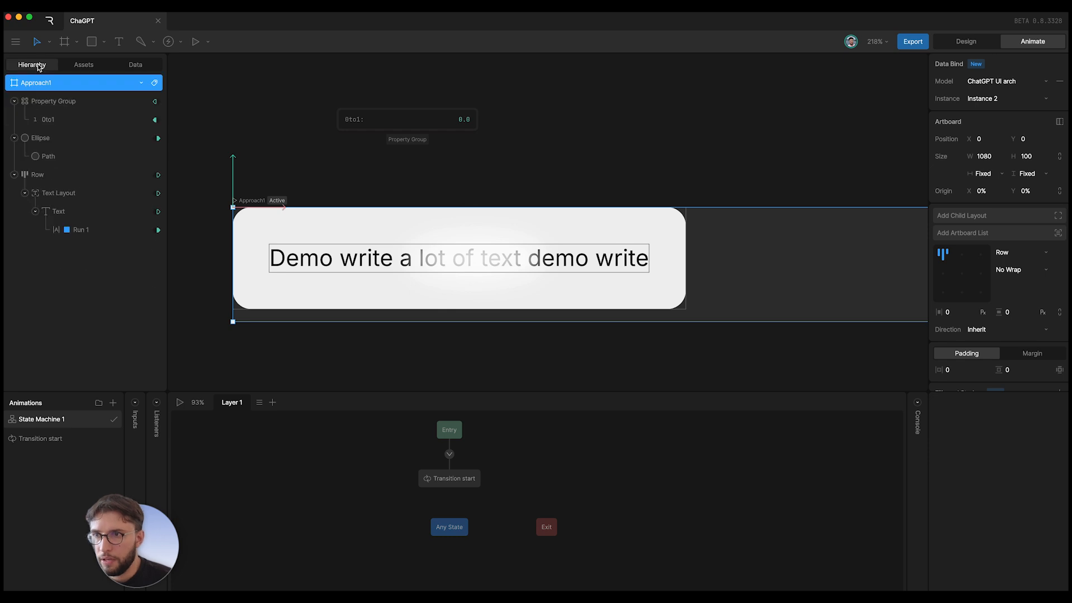
{"action": "left_click", "coordinate": [65, 215]}
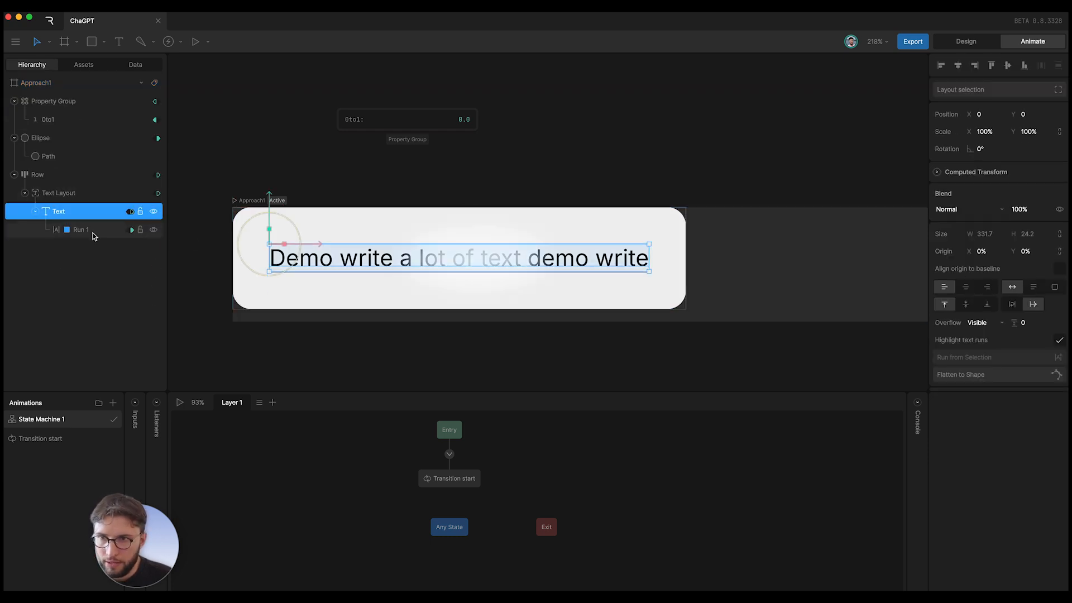
{"action": "right_click", "coordinate": [988, 233]}
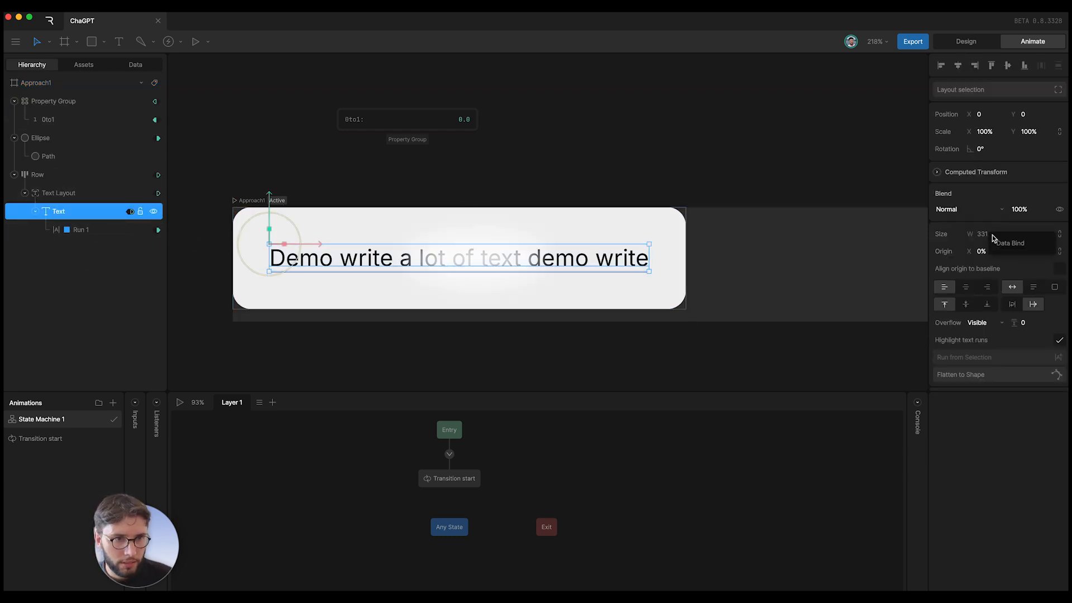
{"action": "left_click", "coordinate": [983, 221]}
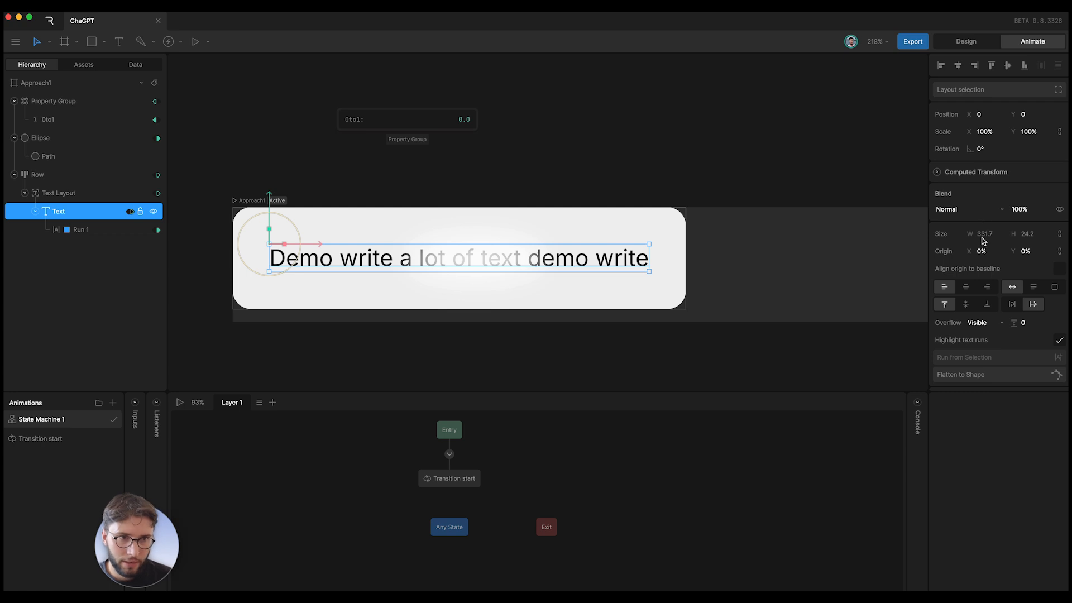
{"action": "right_click", "coordinate": [982, 236]}
{"action": "left_click", "coordinate": [993, 242]}
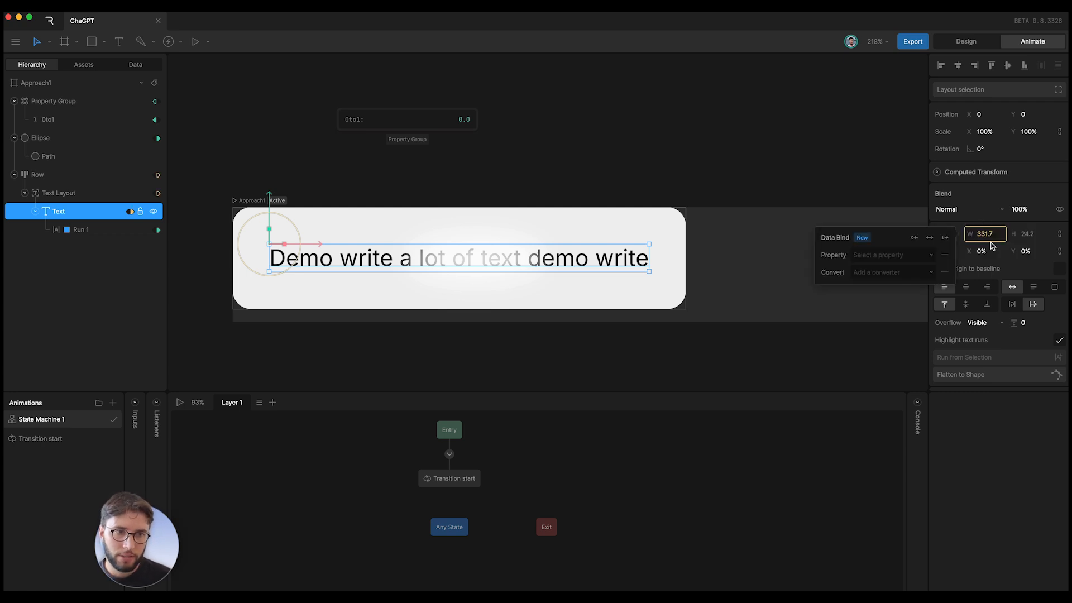
{"action": "left_click", "coordinate": [900, 254]}
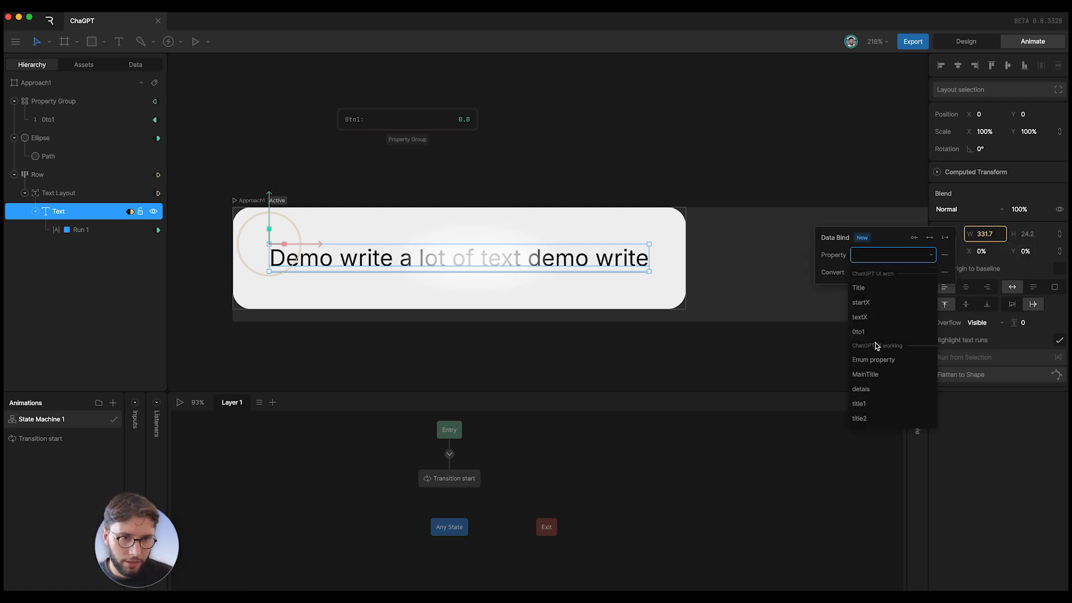
{"action": "left_click", "coordinate": [999, 467]}
{"action": "left_click", "coordinate": [991, 461]}
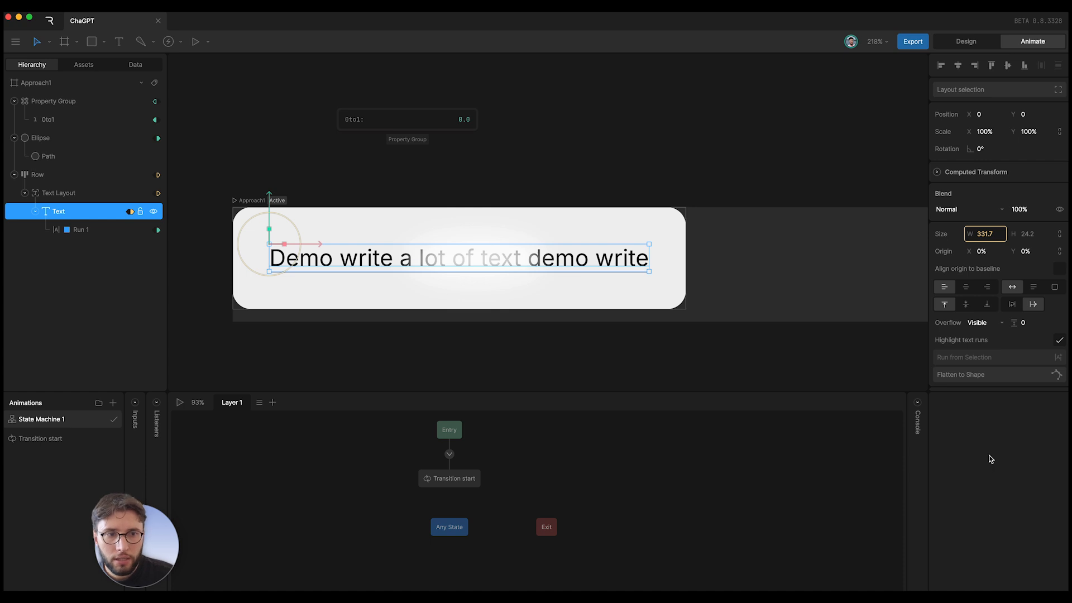
{"action": "right_click", "coordinate": [975, 235]}
{"action": "left_click", "coordinate": [993, 256]}
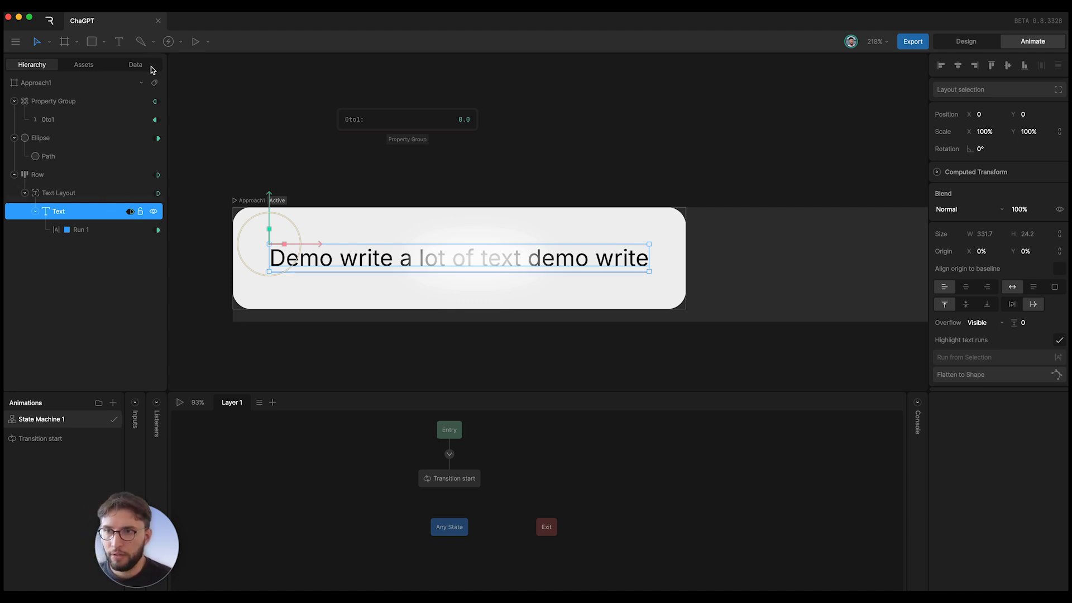
- Preview the Approach1 state machine, stop it, and select the Ellipse layer
{"action": "left_click", "coordinate": [180, 402]}
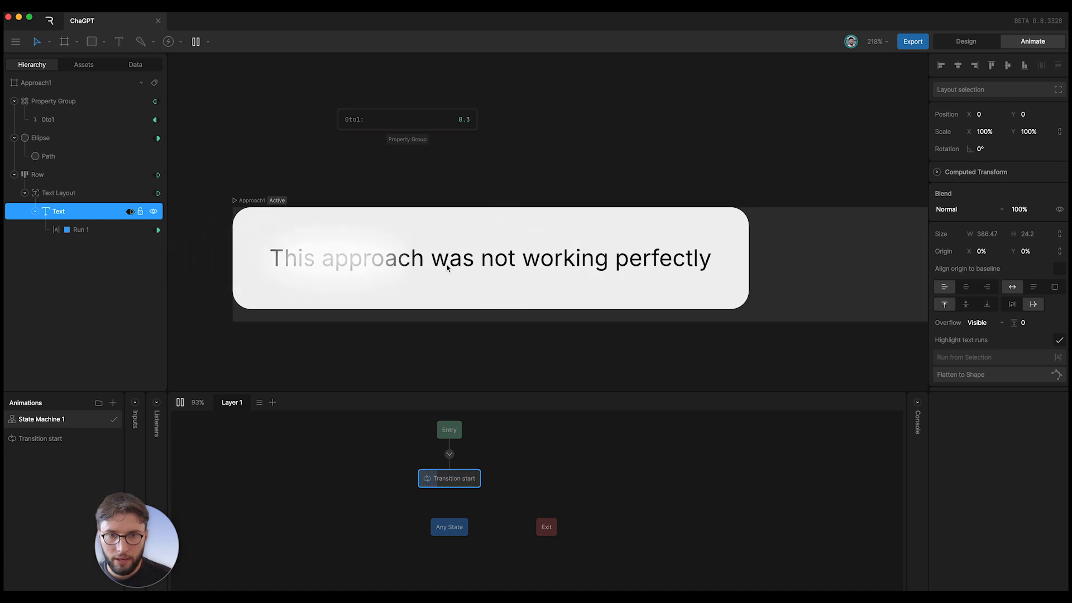
{"action": "key", "text": "space"}
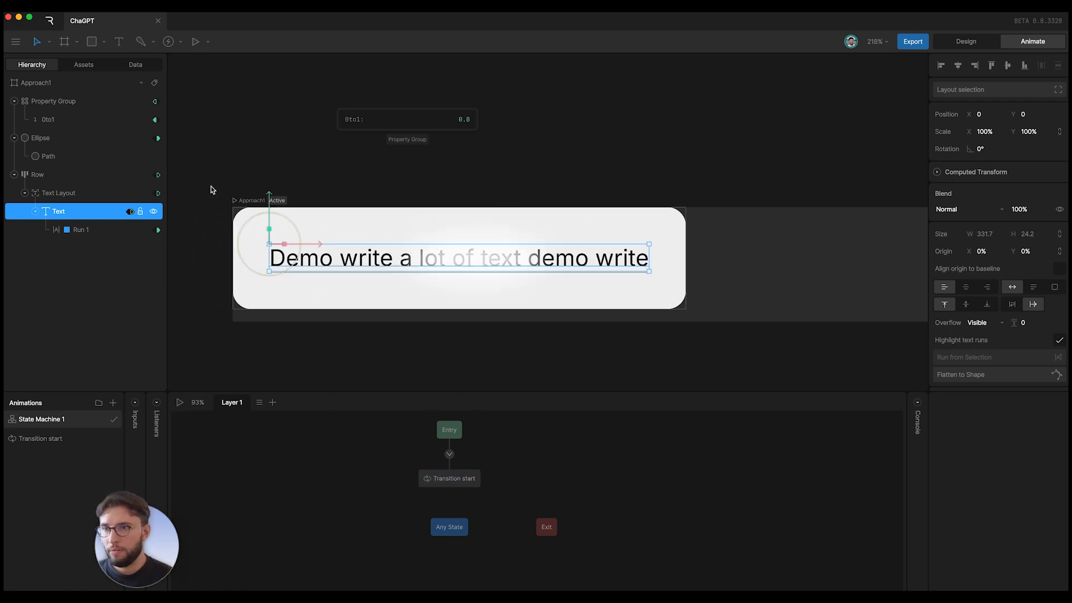
{"action": "left_click", "coordinate": [40, 138]}
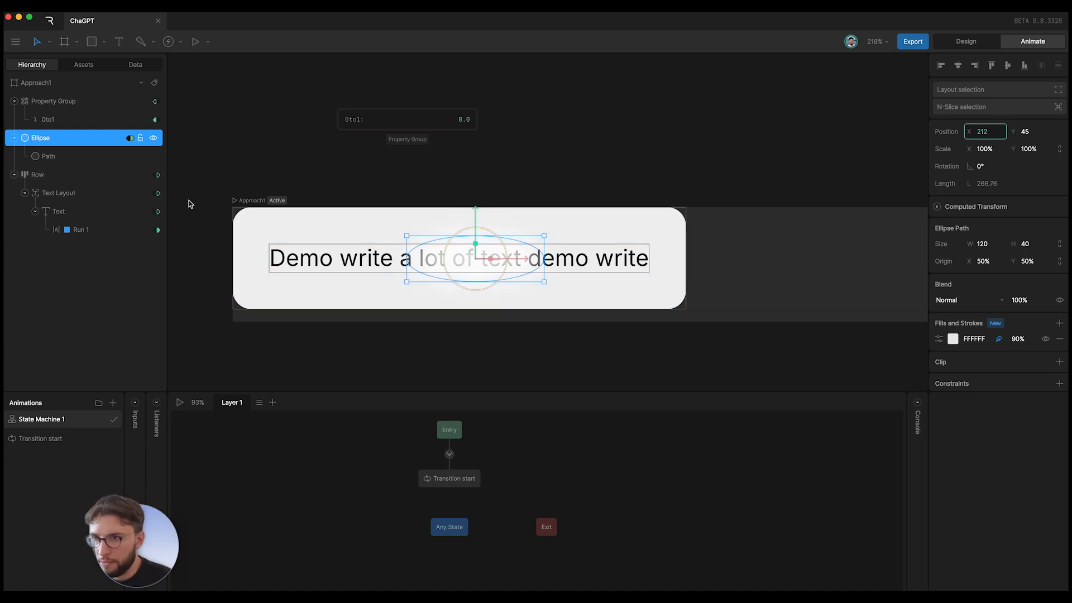
- Restart the preview and show the ChatGPT UI arch view-model instance values
{"action": "left_click", "coordinate": [149, 69]}
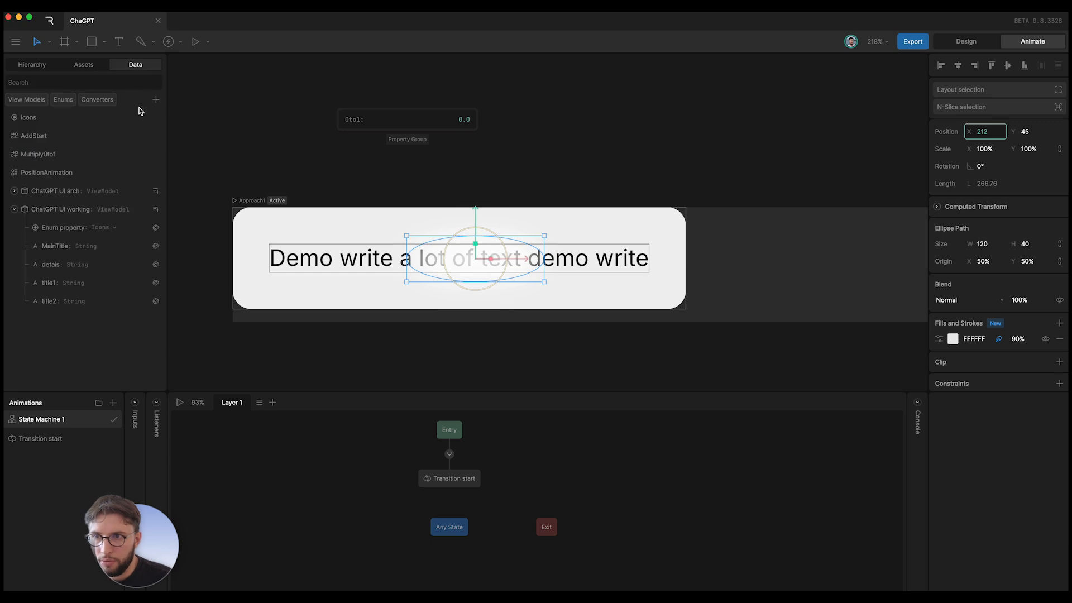
{"action": "left_click", "coordinate": [180, 402]}
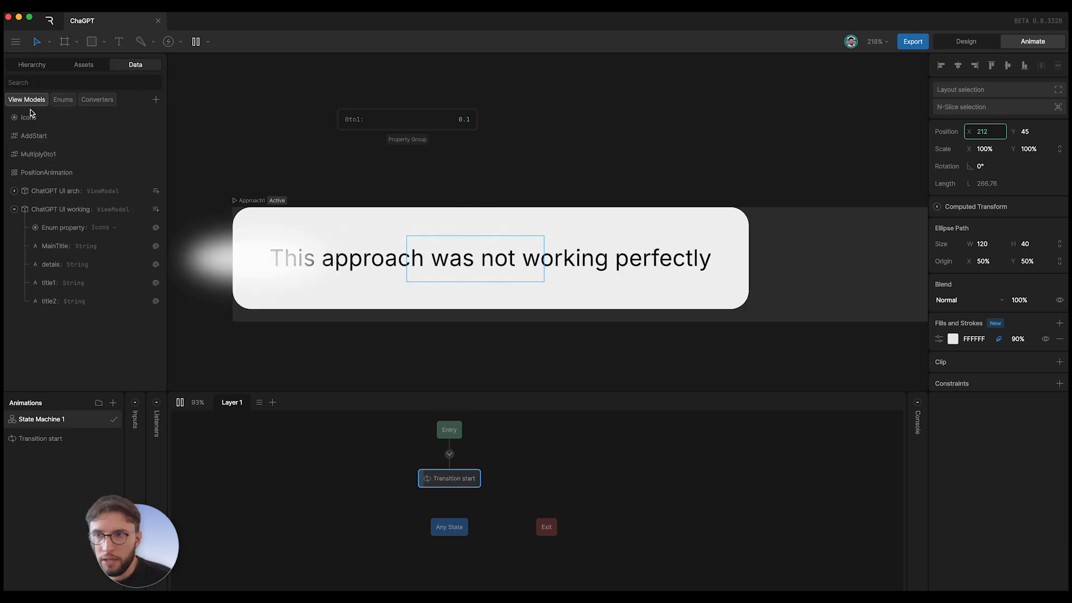
{"action": "left_click", "coordinate": [63, 209]}
{"action": "left_click", "coordinate": [72, 190]}
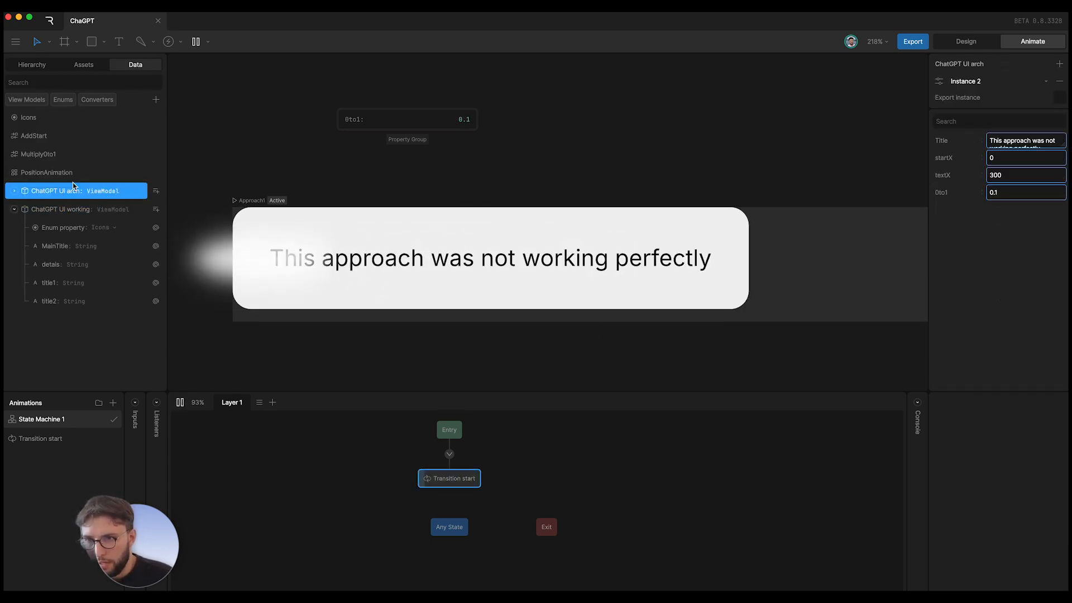
- Try textX values 200 and 100, settling on textX 400
{"action": "left_click", "coordinate": [1005, 175]}
{"action": "type", "text": "200"}
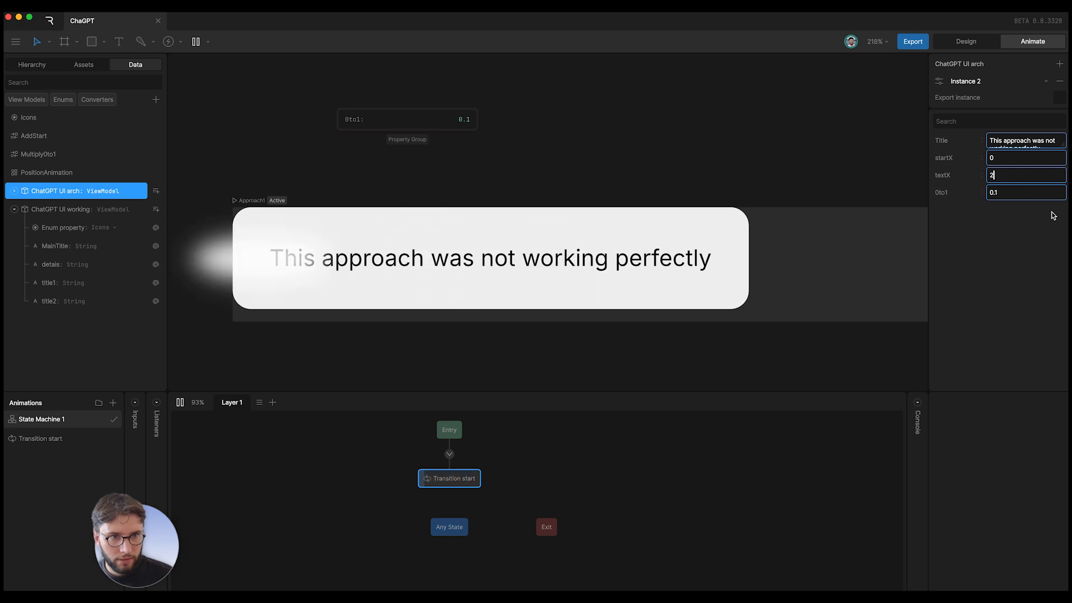
{"action": "key", "text": "Return"}
{"action": "left_click", "coordinate": [1023, 175]}
{"action": "type", "text": "100"}
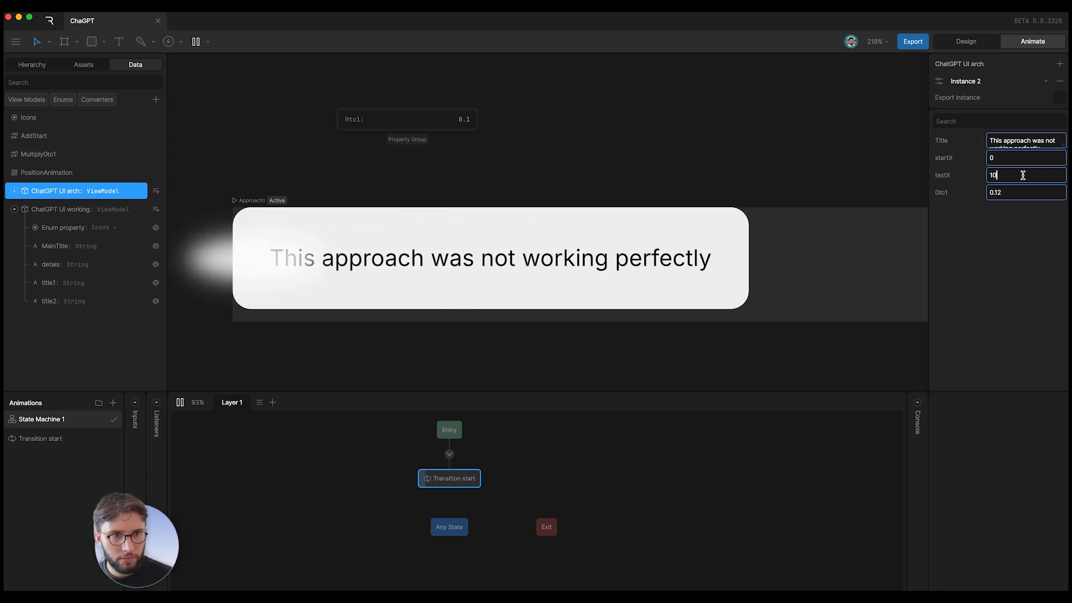
{"action": "key", "text": "Return"}
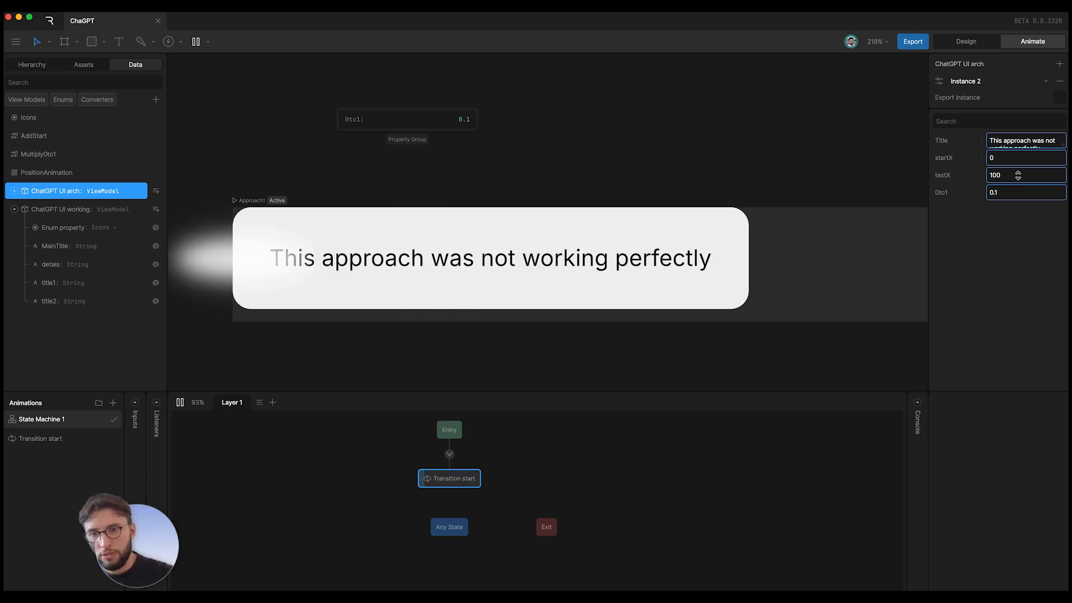
{"action": "left_click", "coordinate": [1018, 175]}
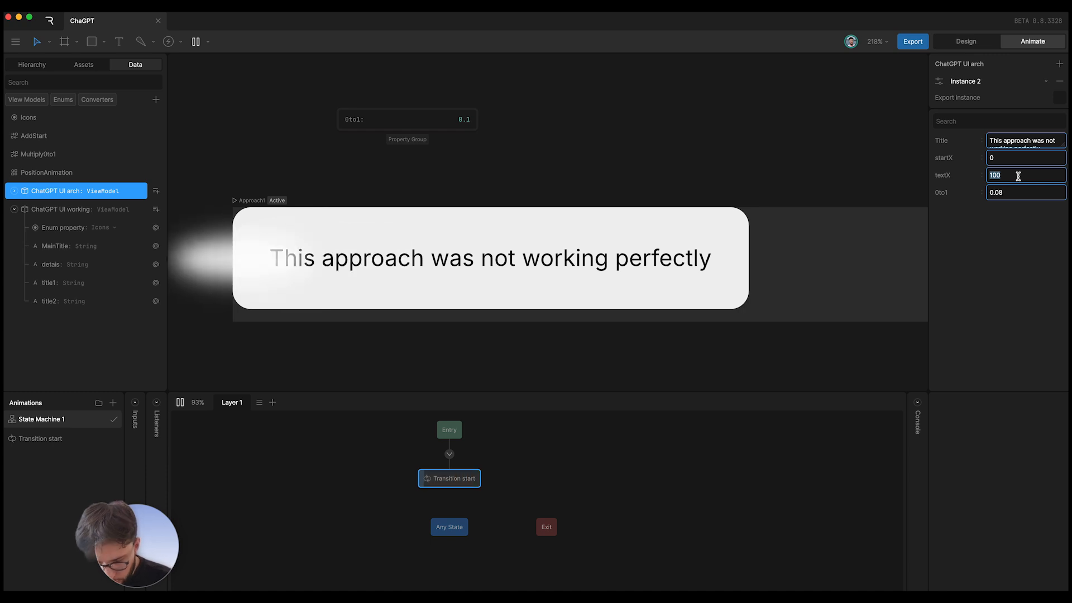
{"action": "type", "text": "400"}
{"action": "key", "text": "Return"}
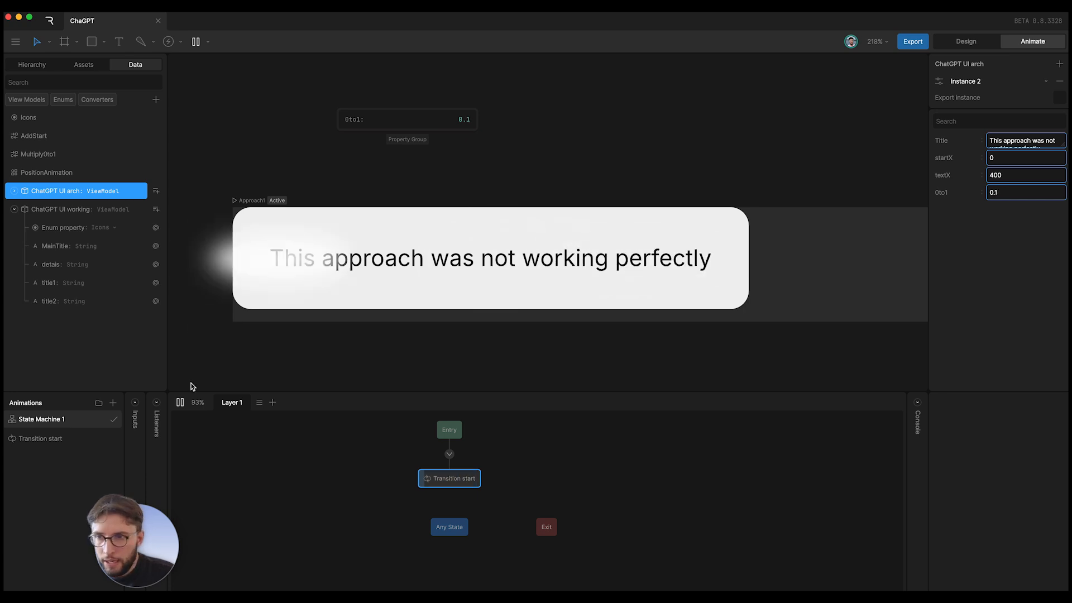
- Open Transition start, expand Property Group's 0to1 track, then play and scrub the animation
{"action": "left_click", "coordinate": [180, 402]}
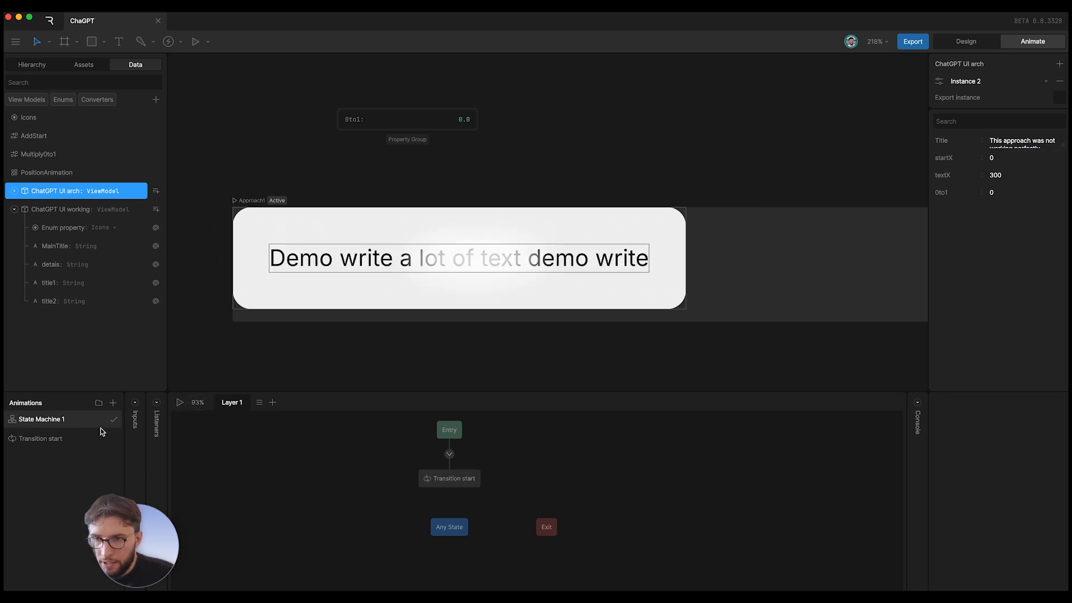
{"action": "double_click", "coordinate": [450, 478]}
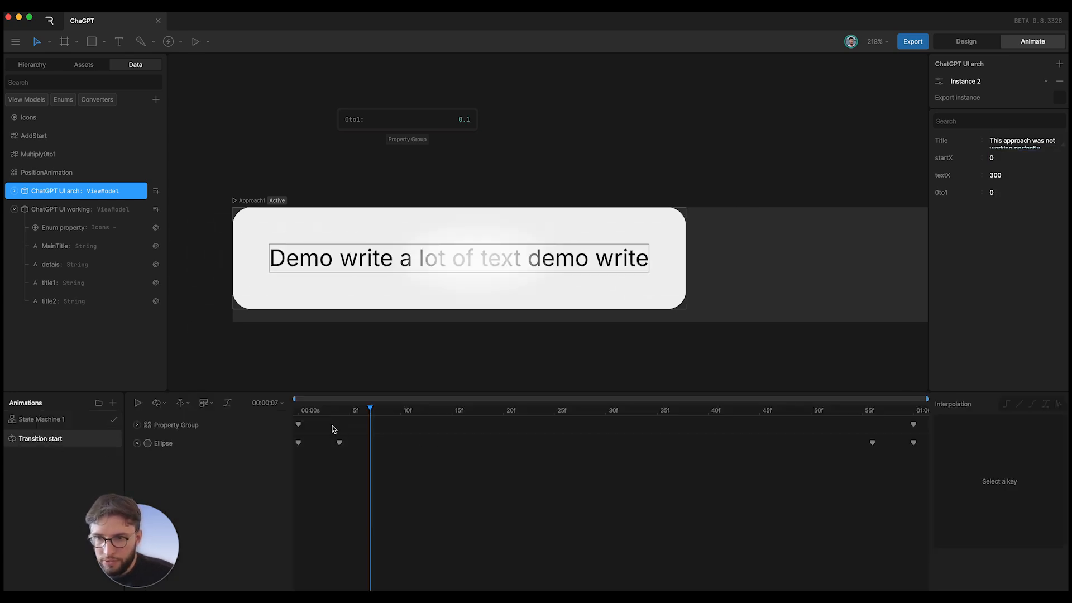
{"action": "left_click", "coordinate": [297, 410]}
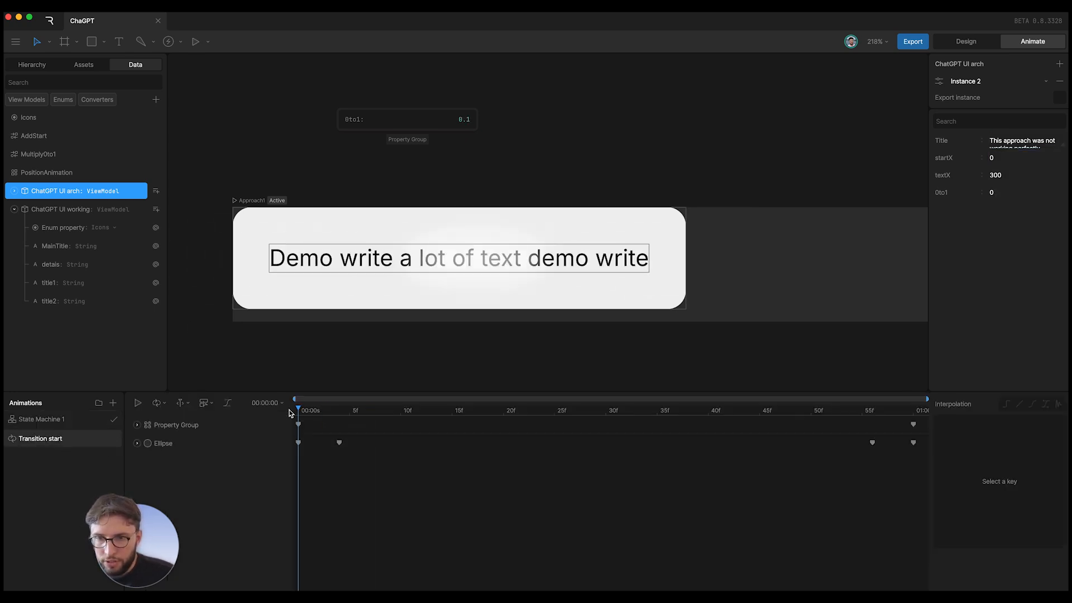
{"action": "left_click", "coordinate": [137, 425]}
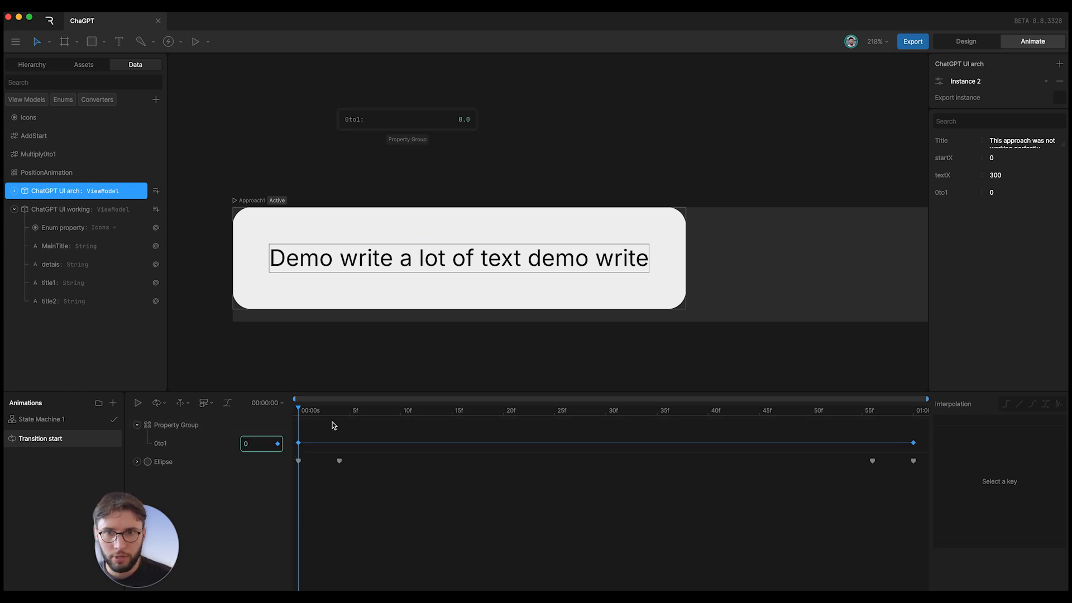
{"action": "key", "text": "space"}
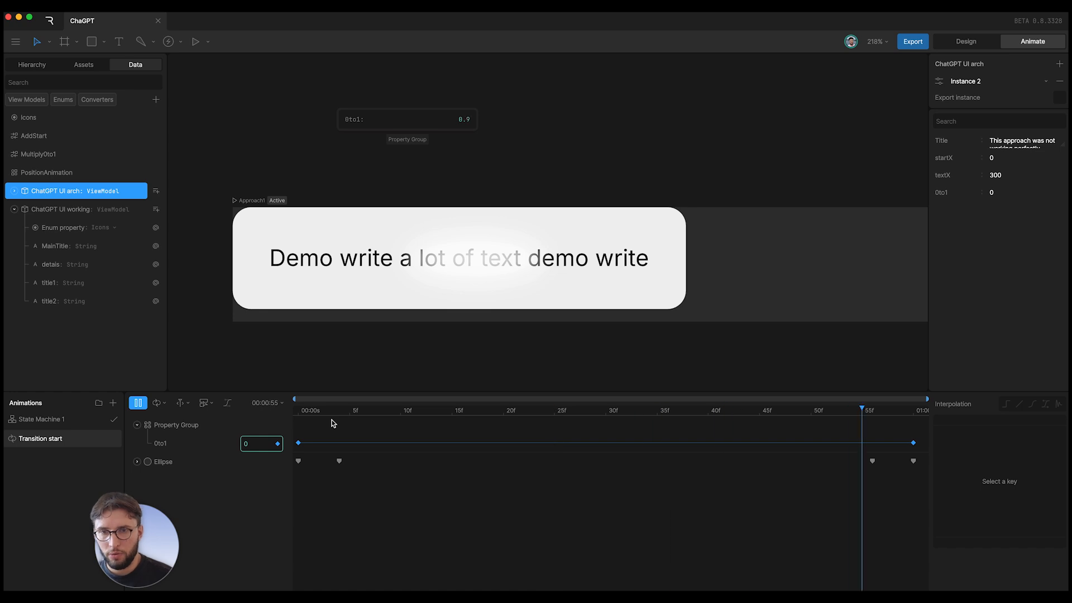
{"action": "key", "text": "space"}
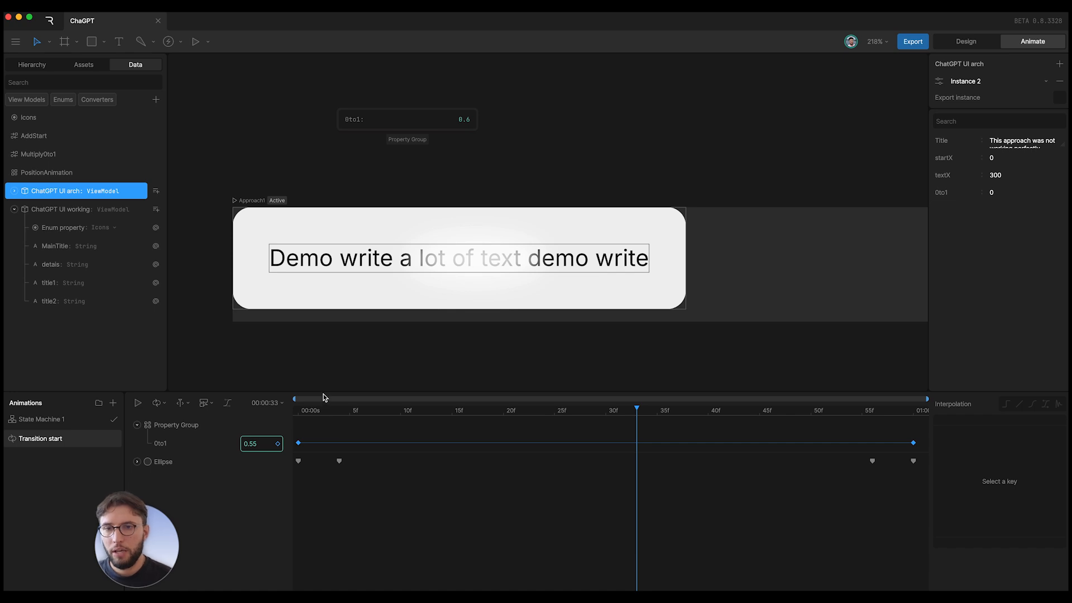
{"action": "left_click_drag", "start_coordinate": [330, 401], "coordinate": [258, 447]}
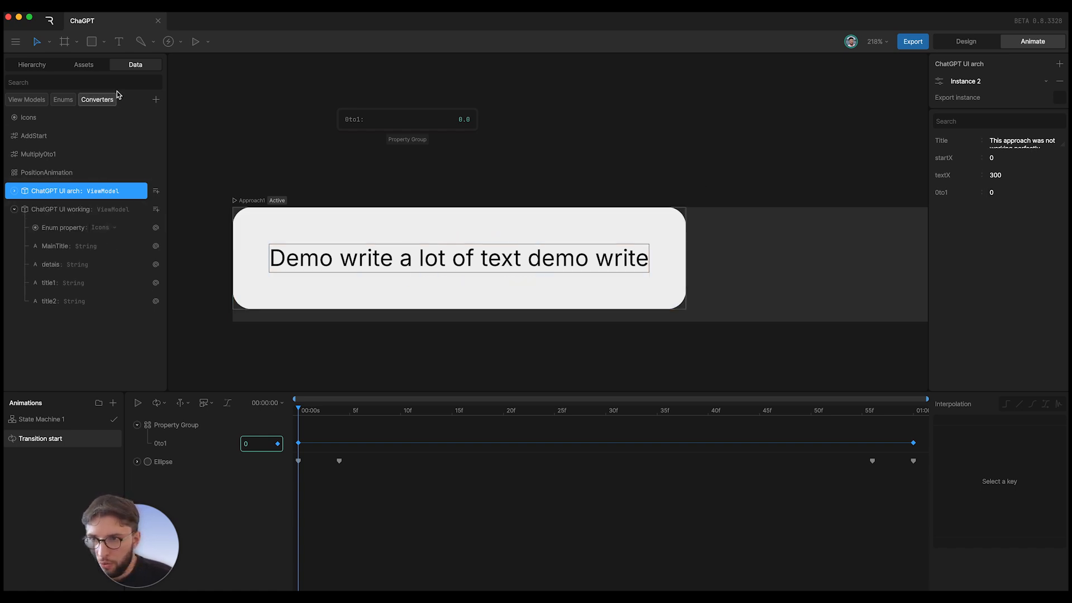
- Expand ChatGPT UI arch and inspect its startX and textX properties
{"action": "left_click", "coordinate": [14, 191]}
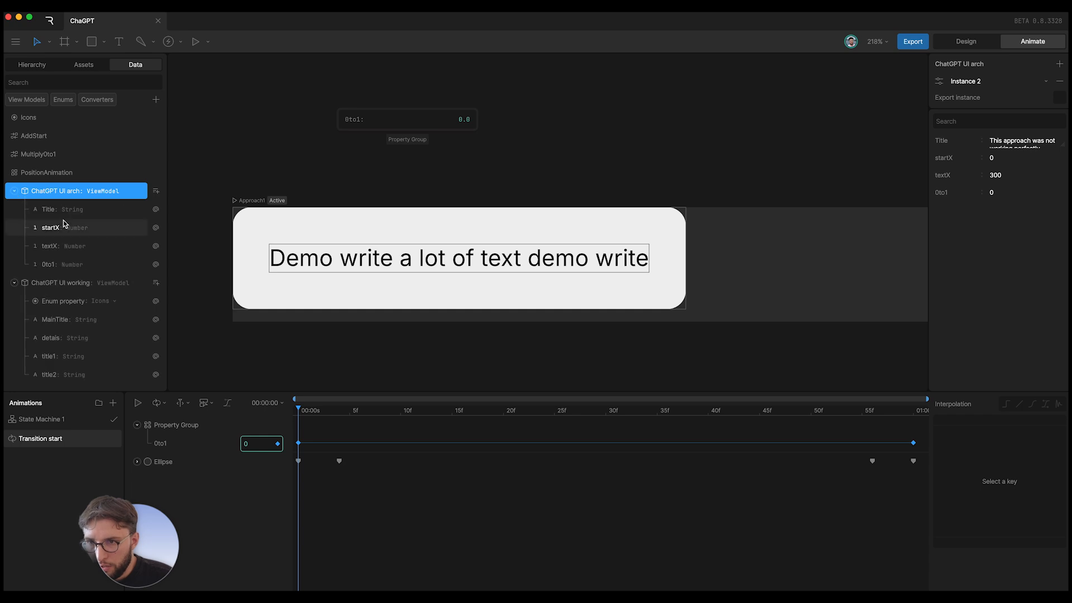
{"action": "left_click", "coordinate": [70, 229]}
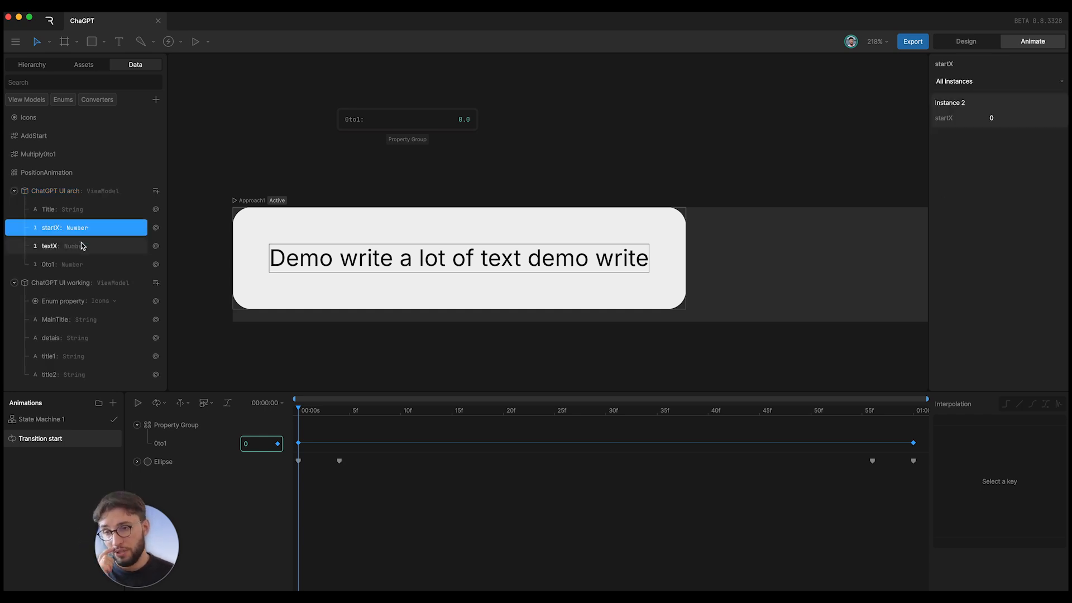
{"action": "left_click", "coordinate": [81, 244]}
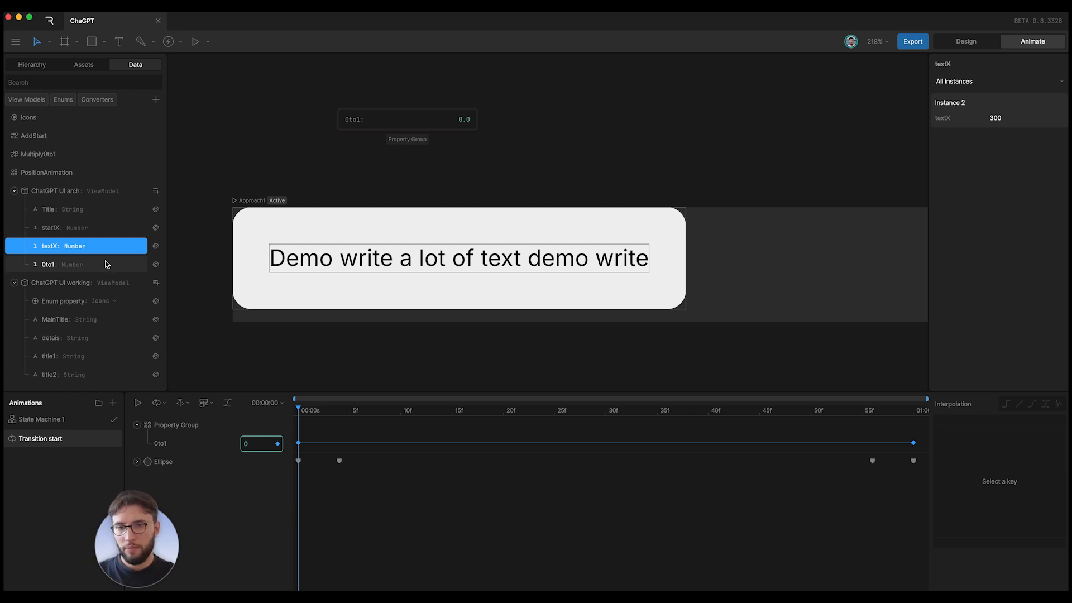
- Check the AddStart and Multiply0to1 converter bindings, ending on the PositionAnimation group
{"action": "left_click", "coordinate": [51, 139]}
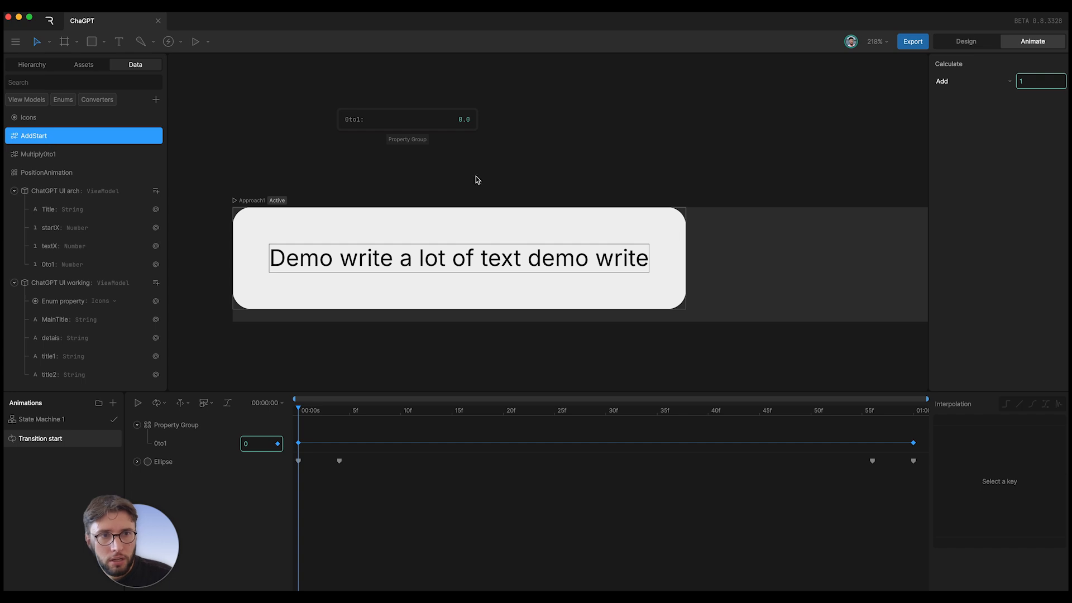
{"action": "left_click", "coordinate": [1039, 81]}
{"action": "left_click", "coordinate": [1039, 91]}
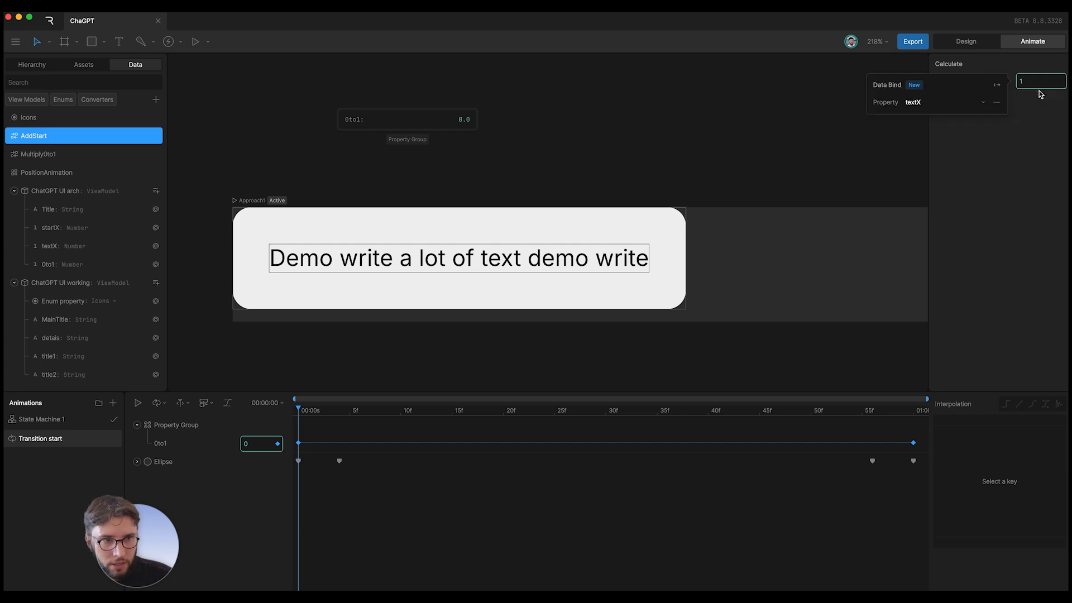
{"action": "key", "text": "Escape"}
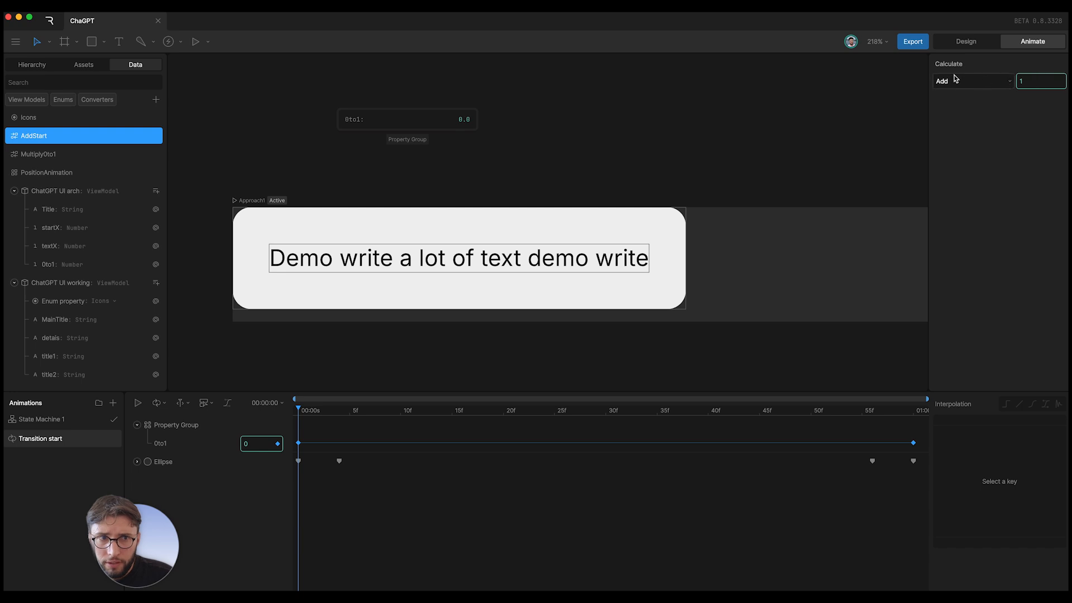
{"action": "left_click", "coordinate": [50, 153]}
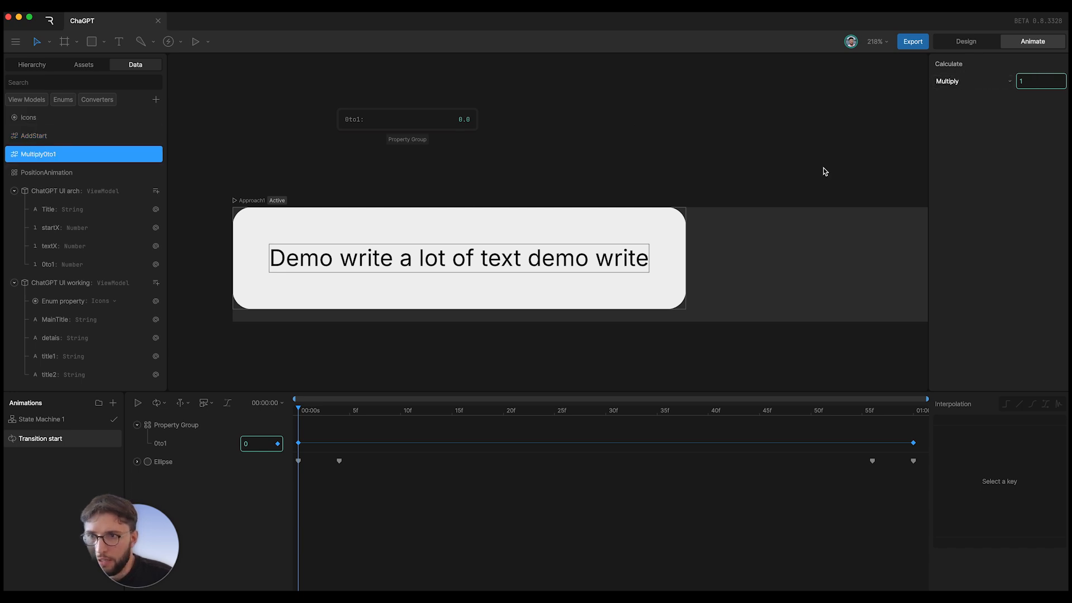
{"action": "right_click", "coordinate": [1029, 83]}
{"action": "left_click", "coordinate": [1032, 95]}
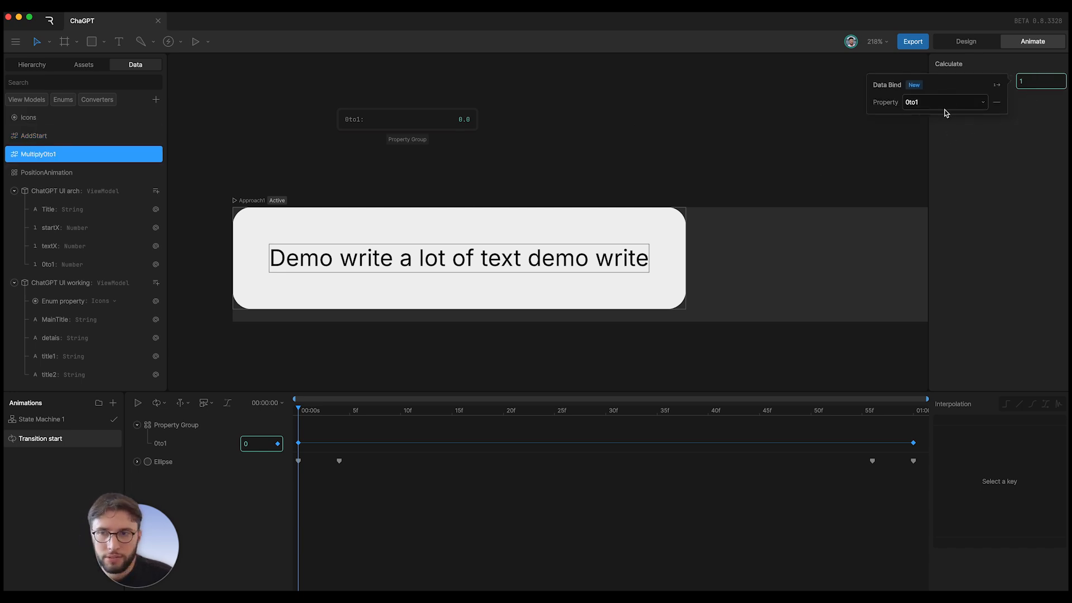
{"action": "key", "text": "Escape"}
{"action": "left_click", "coordinate": [48, 170]}
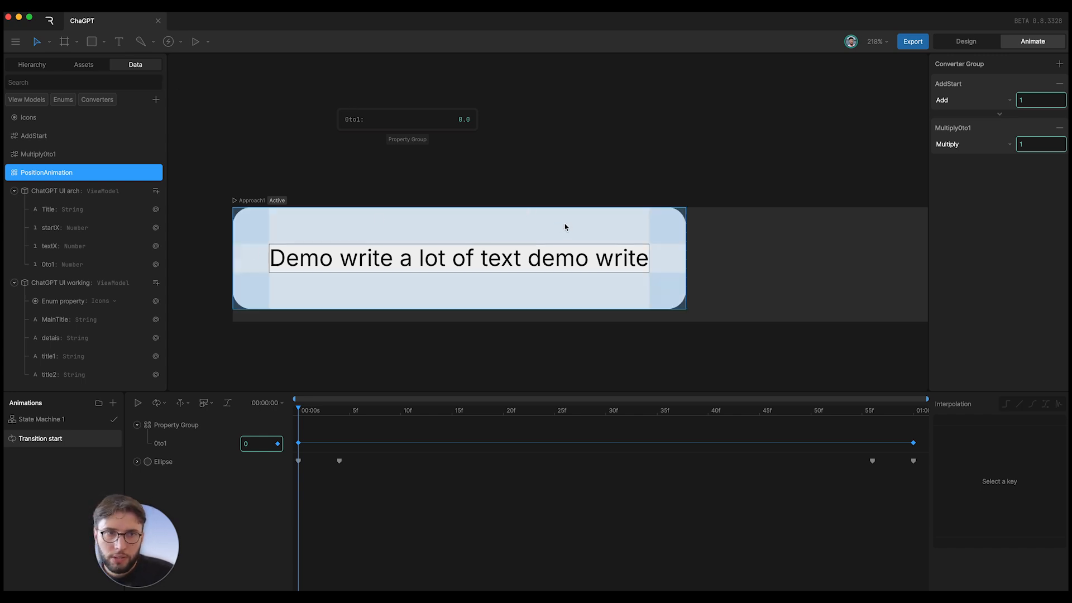
- Navigate to the ChatGPT UI flat artboard and make it active, showing State Machine 1
{"action": "scroll", "coordinate": [565, 226], "scroll_direction": "right", "scroll_amount": 5}
{"action": "scroll", "coordinate": [564, 252], "scroll_direction": "down", "scroll_amount": 10}
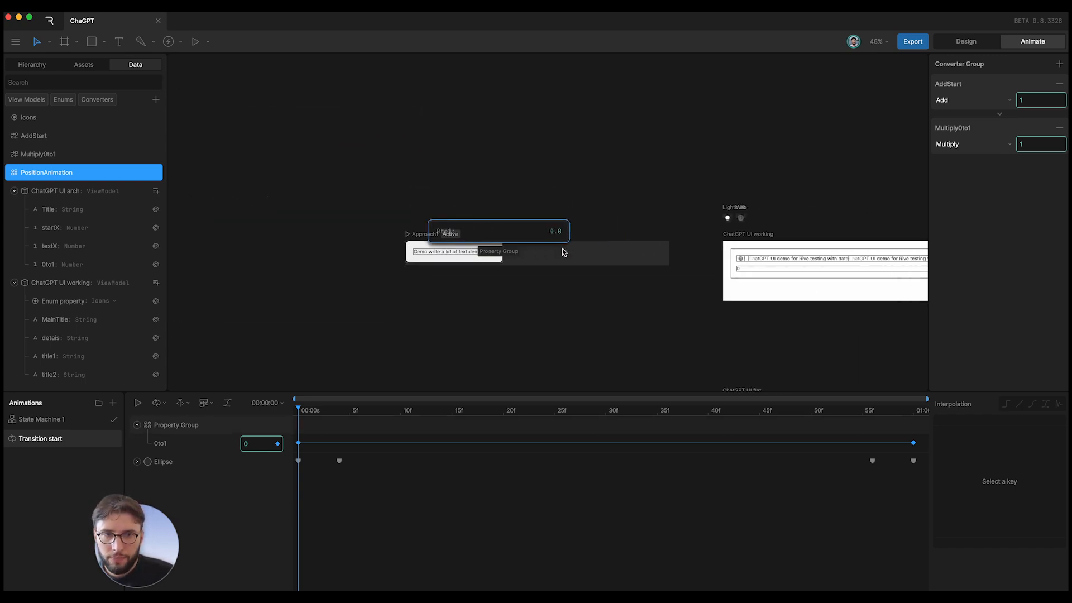
{"action": "scroll", "coordinate": [565, 254], "scroll_direction": "right", "scroll_amount": 3}
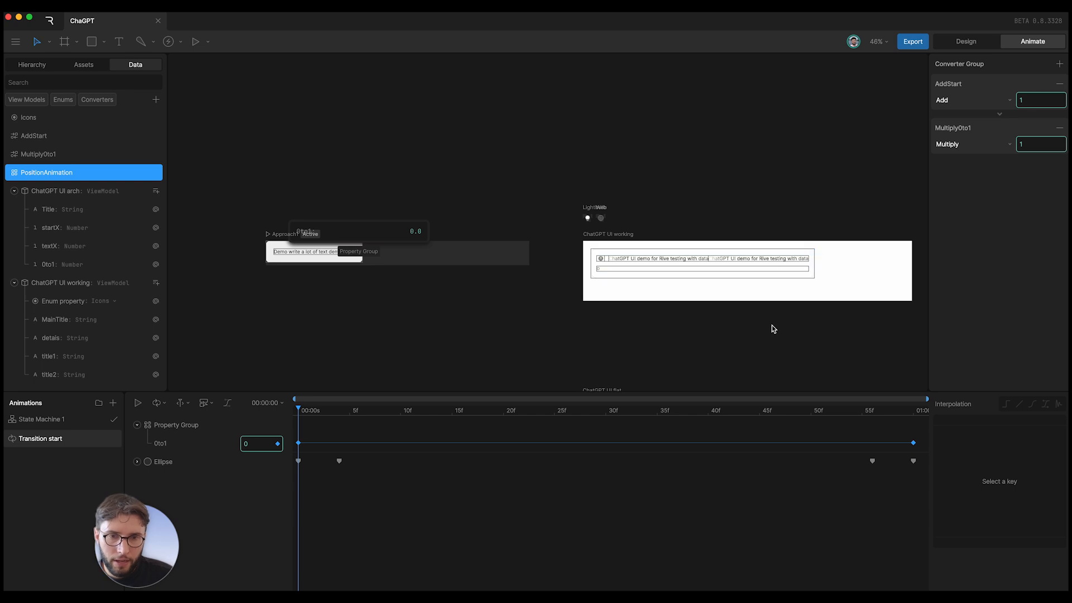
{"action": "scroll", "coordinate": [773, 328], "scroll_direction": "down", "scroll_amount": 5}
{"action": "scroll", "coordinate": [759, 242], "scroll_direction": "up", "scroll_amount": 5}
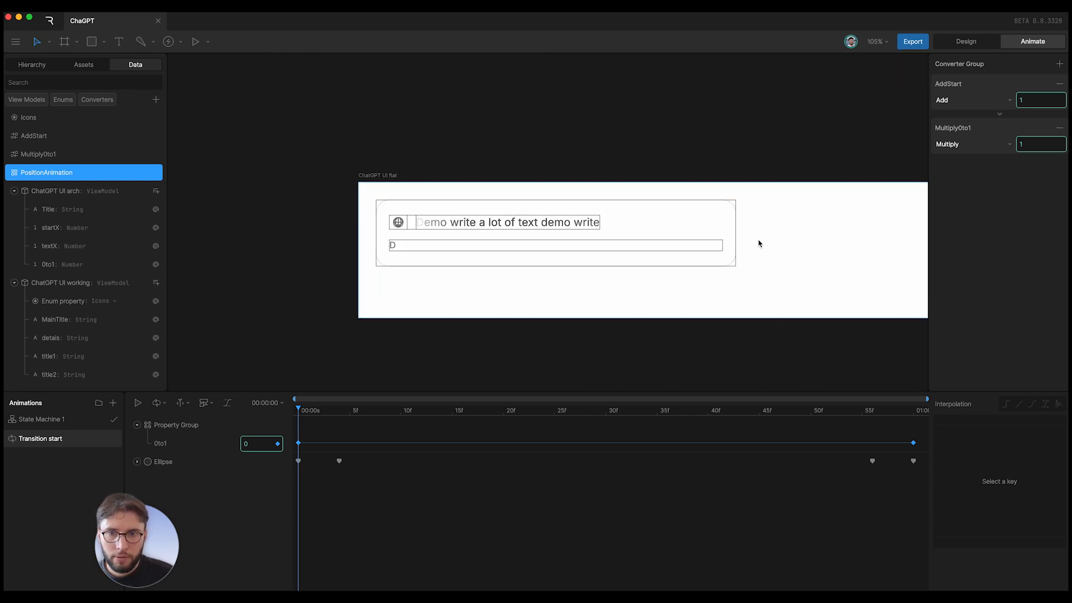
{"action": "left_click", "coordinate": [409, 190]}
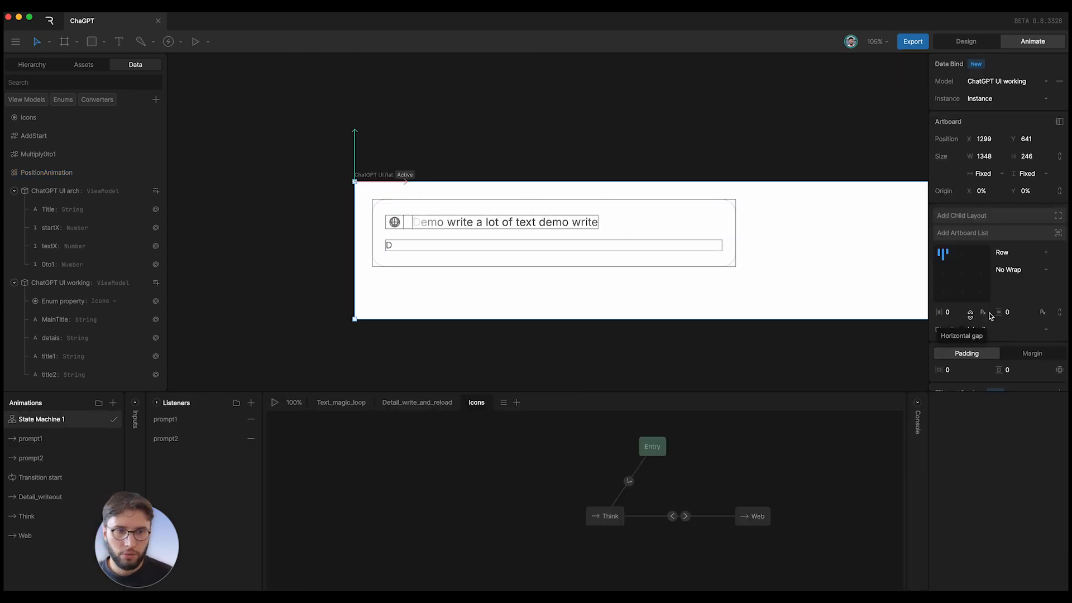
- Select the title text, reveal it in Hierarchy, and collapse text layers 3rd, 2nd, 1st and 0
{"action": "left_click", "coordinate": [412, 216]}
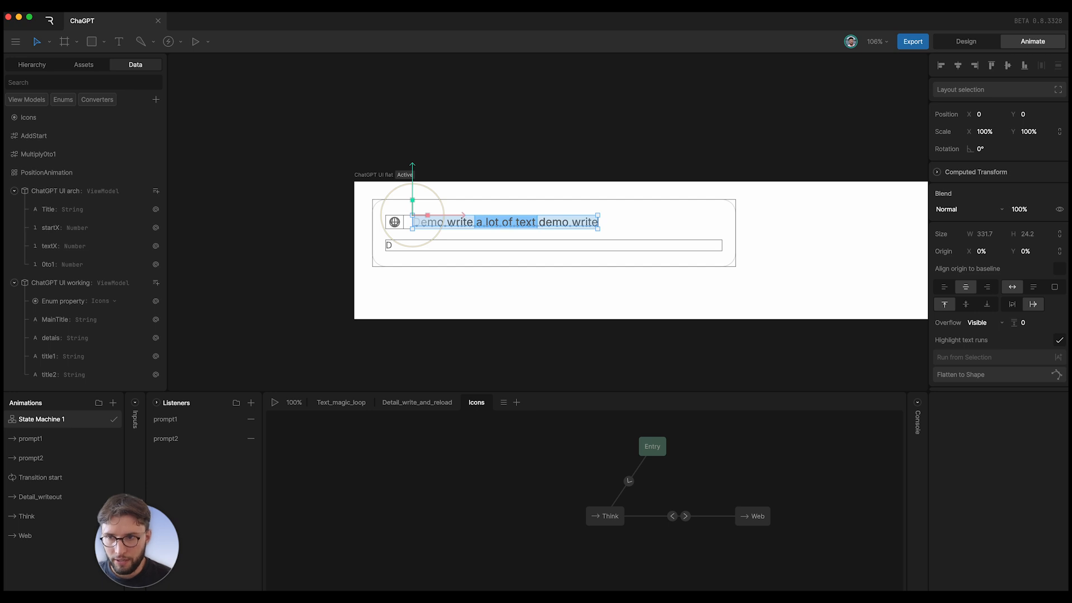
{"action": "left_click", "coordinate": [29, 66]}
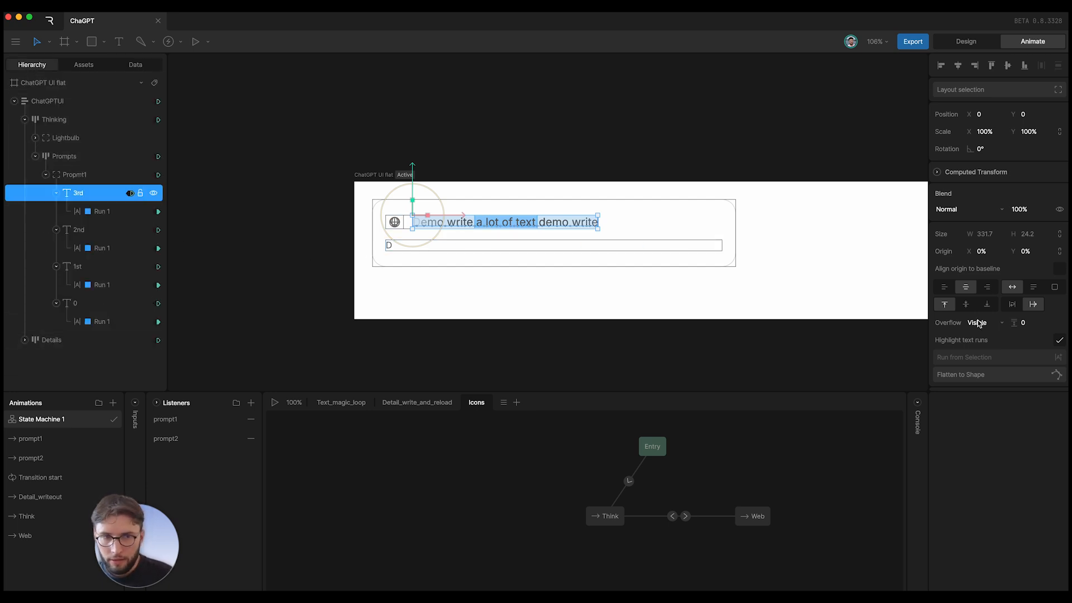
{"action": "scroll", "coordinate": [985, 341], "scroll_direction": "down", "scroll_amount": 10}
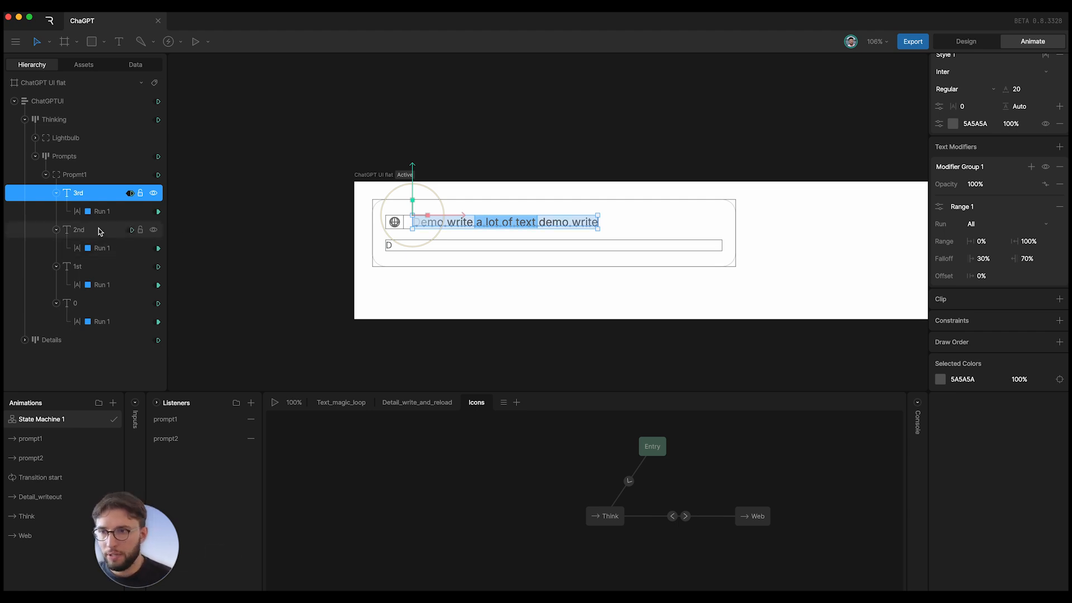
{"action": "left_click", "coordinate": [57, 193]}
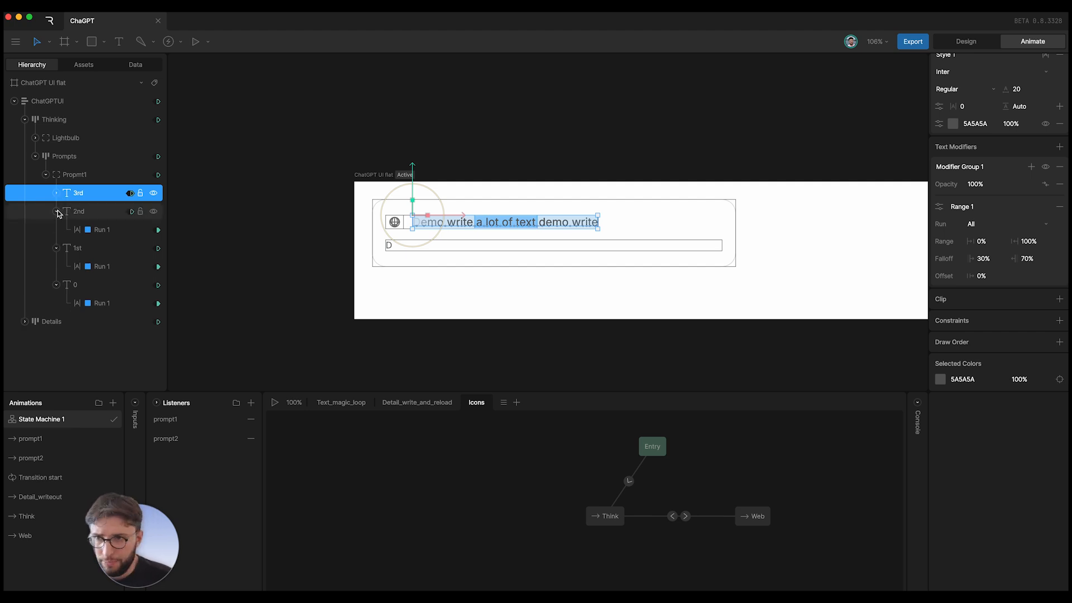
{"action": "left_click", "coordinate": [57, 211]}
{"action": "left_click", "coordinate": [57, 230]}
{"action": "left_click", "coordinate": [57, 248]}
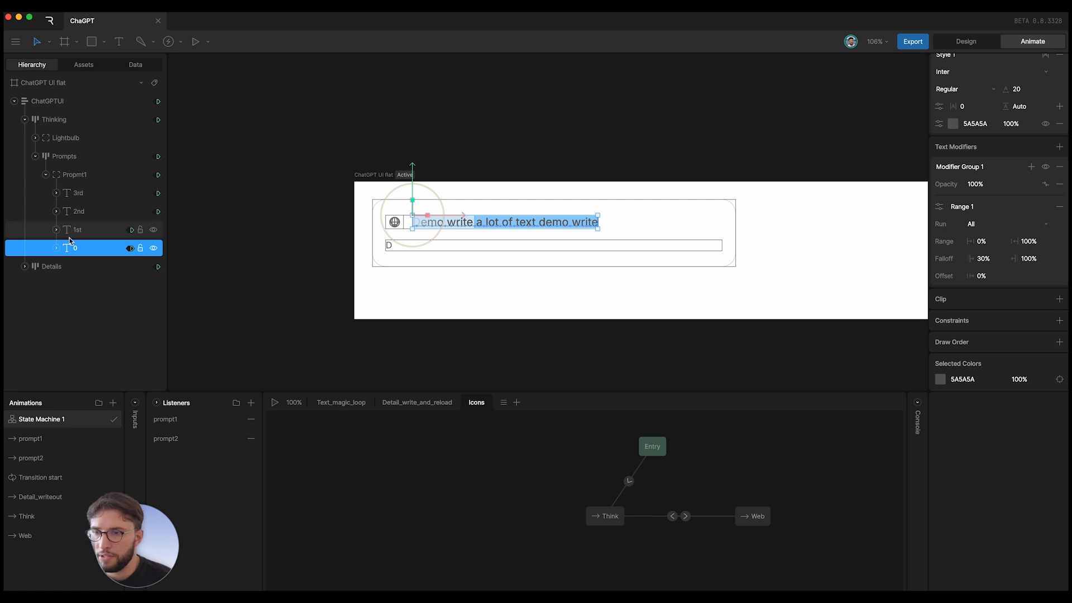
- Play the preview, set the working instance's MainTitle to 'Title', then stop and deselect
{"action": "left_click", "coordinate": [274, 403]}
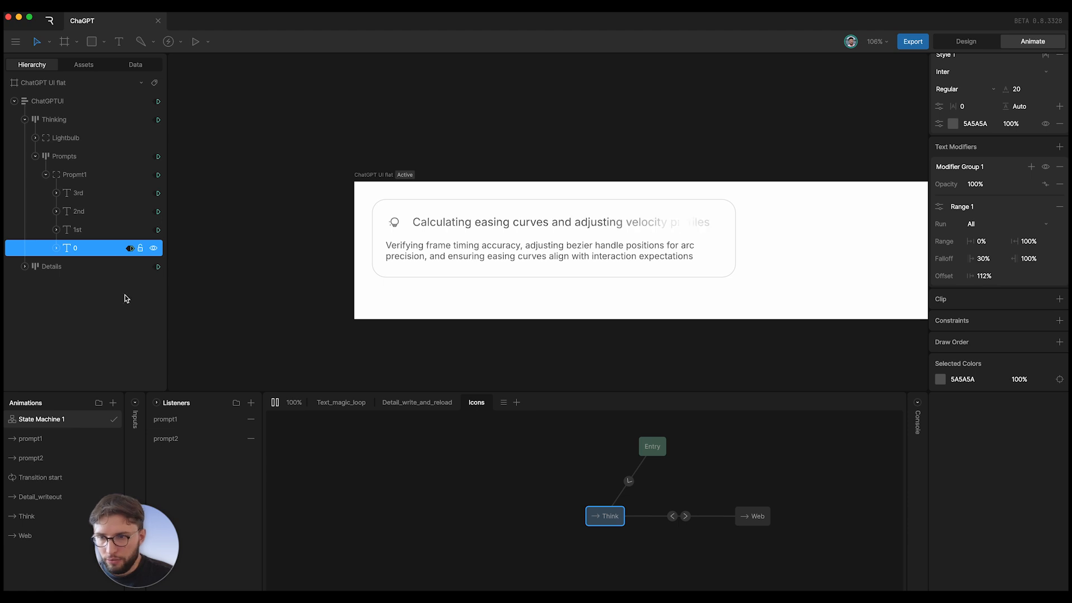
{"action": "left_click", "coordinate": [135, 64]}
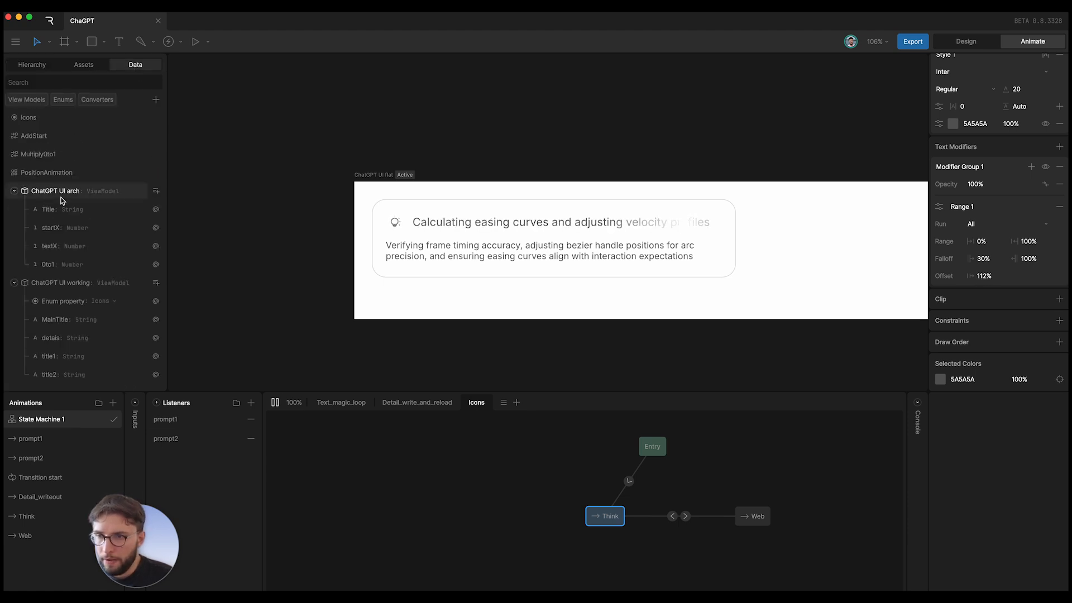
{"action": "left_click", "coordinate": [80, 282]}
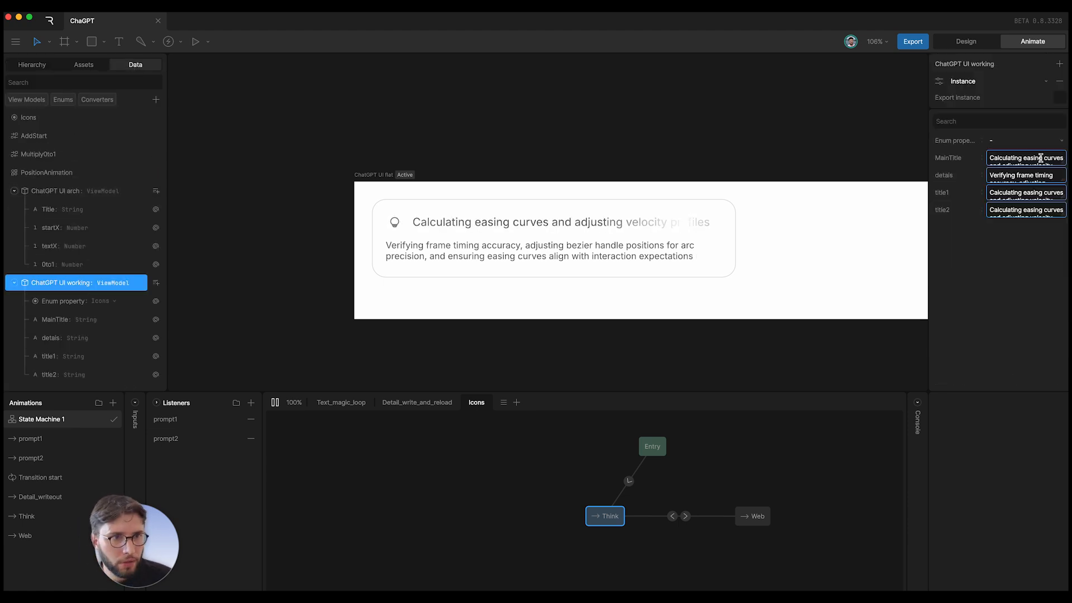
{"action": "left_click", "coordinate": [999, 158]}
{"action": "type", "text": "Title"}
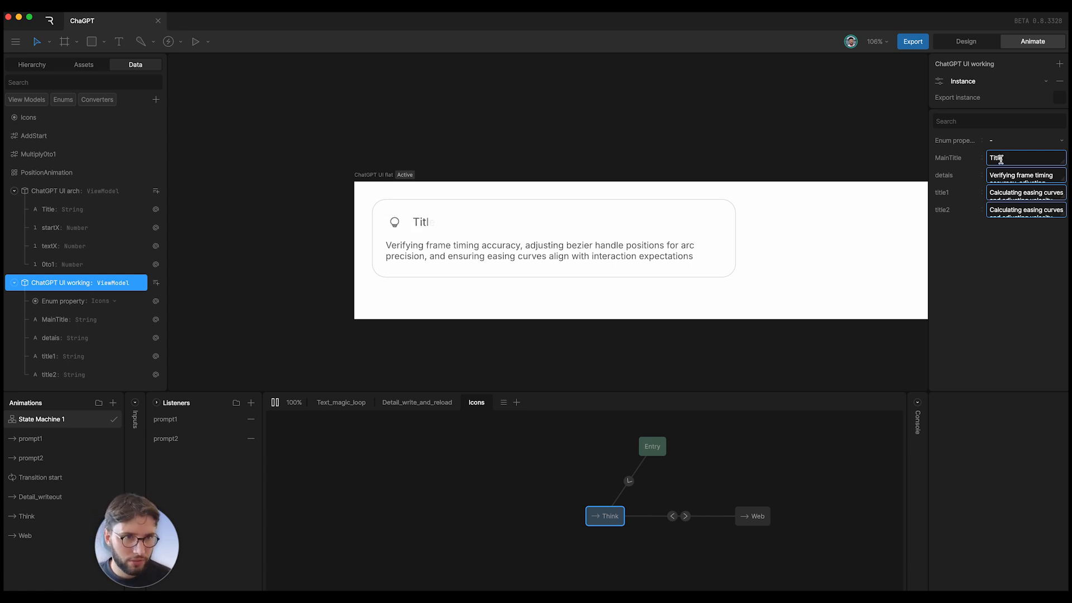
{"action": "key", "text": "super+a"}
{"action": "left_click", "coordinate": [908, 261]}
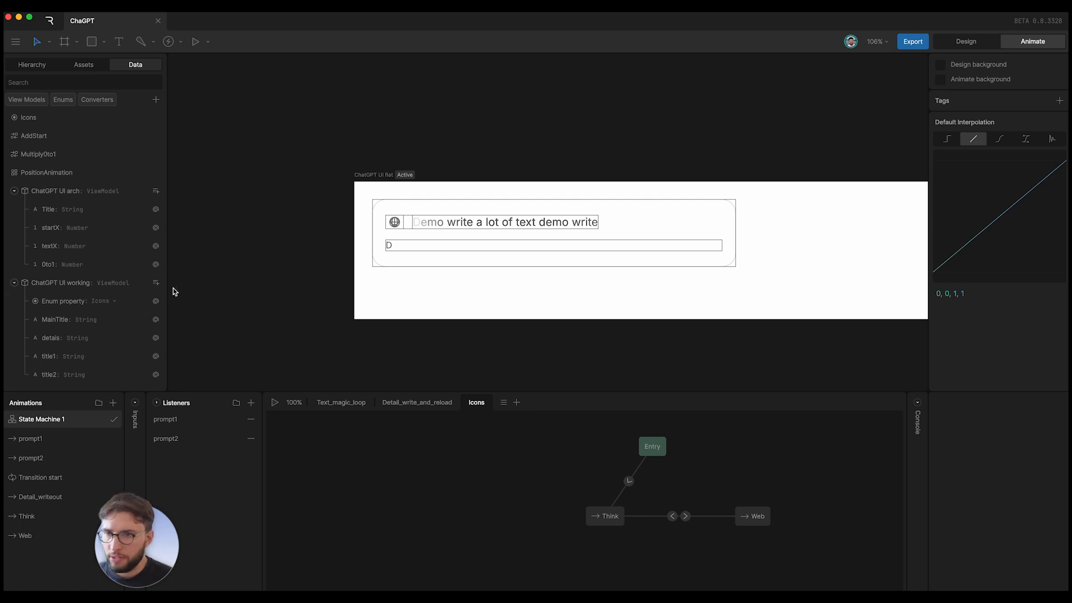
{"action": "left_click", "coordinate": [156, 100]}
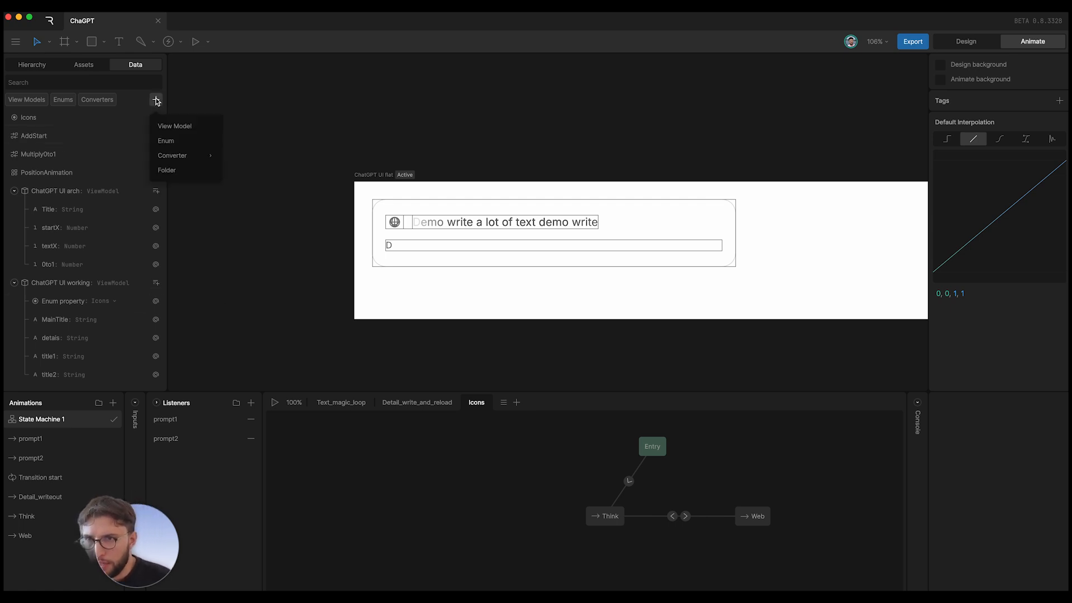
{"action": "mouse_move", "coordinate": [187, 155]}
{"action": "mouse_move", "coordinate": [259, 212]}
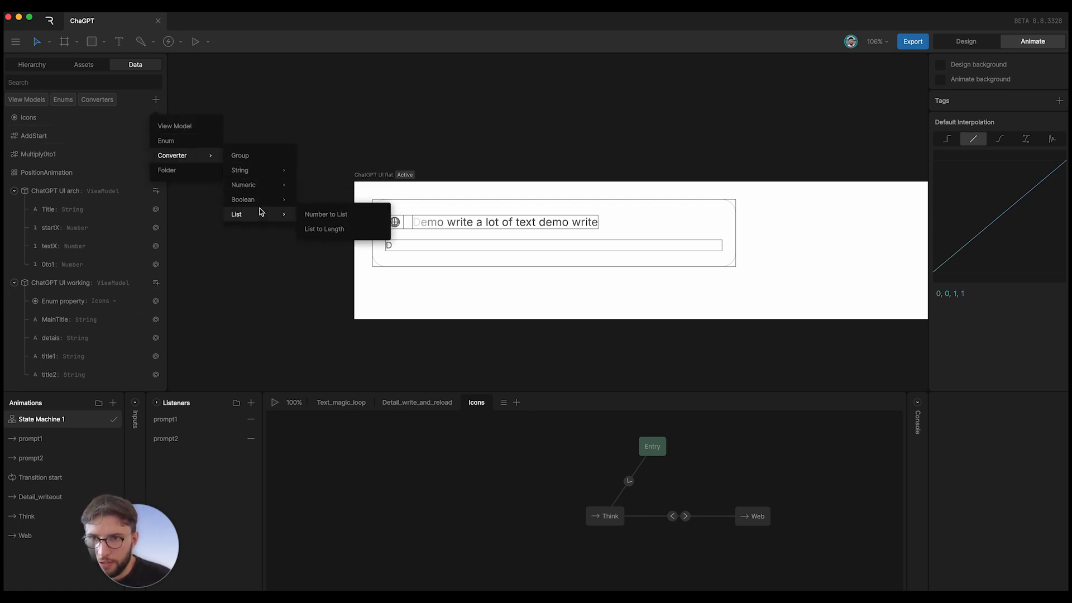
{"action": "mouse_move", "coordinate": [260, 185]}
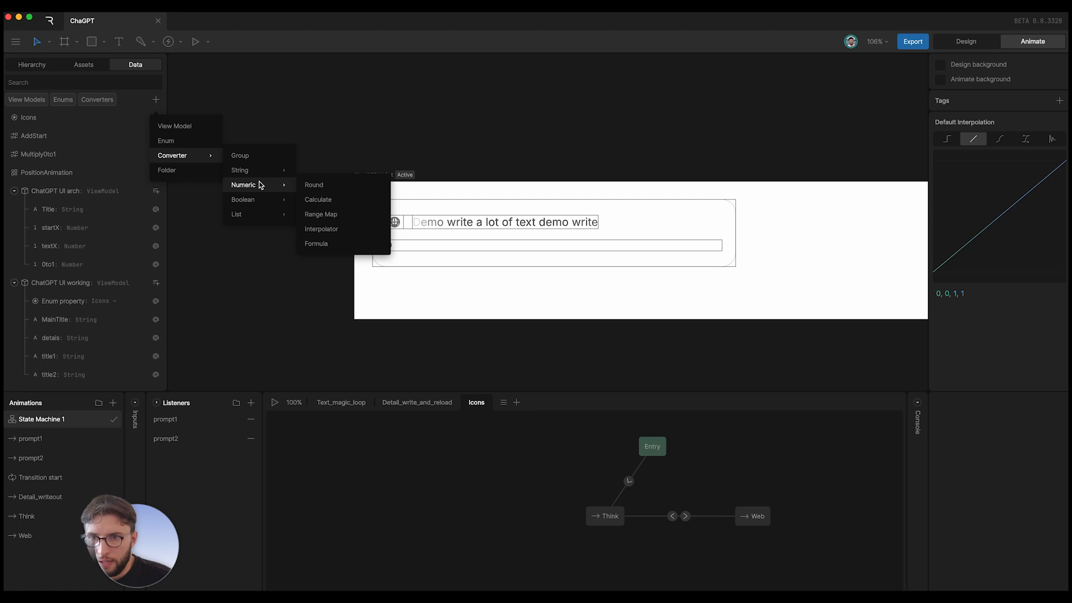
{"action": "left_click", "coordinate": [336, 230]}
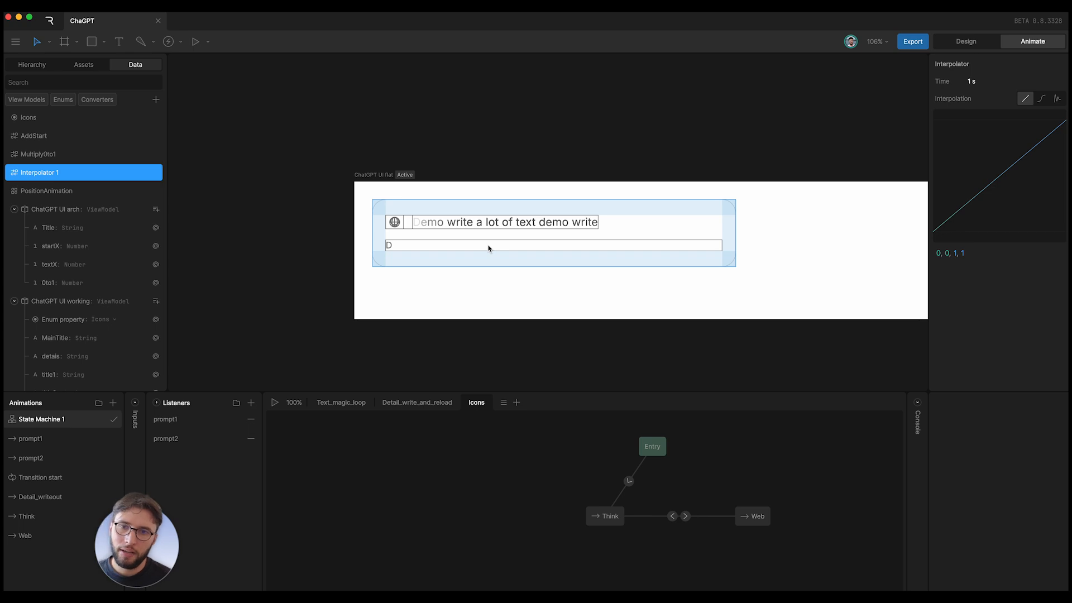
{"action": "right_click", "coordinate": [75, 168]}
{"action": "left_click", "coordinate": [115, 203]}
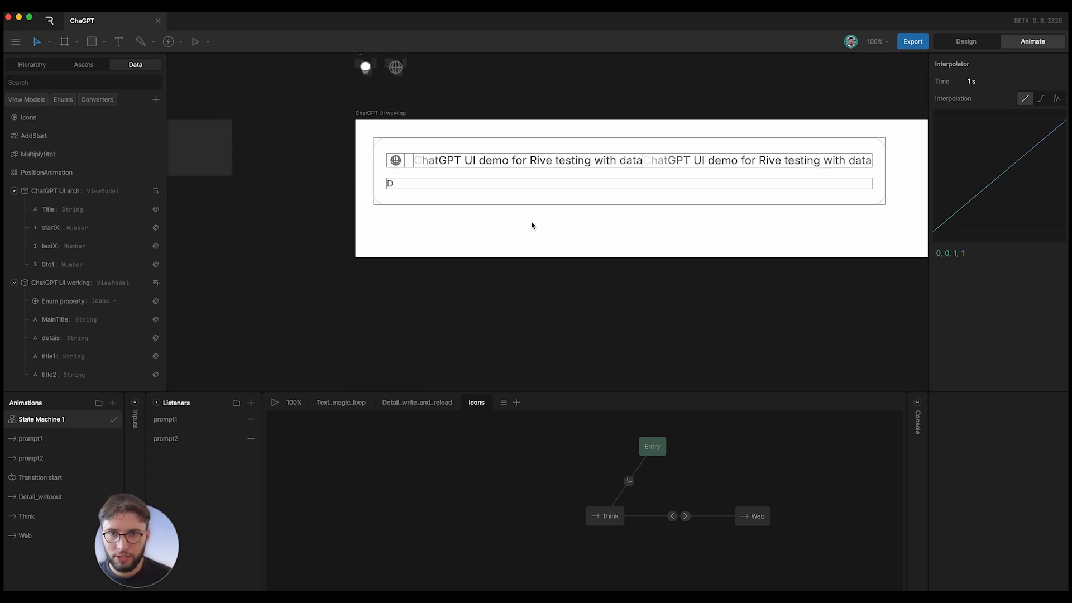
- Select the ChatGPT UI working artboard, collapse ChatGPT UI arch, and check title1 and title2
{"action": "scroll", "coordinate": [532, 225], "scroll_direction": "up", "scroll_amount": 2}
{"action": "scroll", "coordinate": [475, 218], "scroll_direction": "right", "scroll_amount": 2}
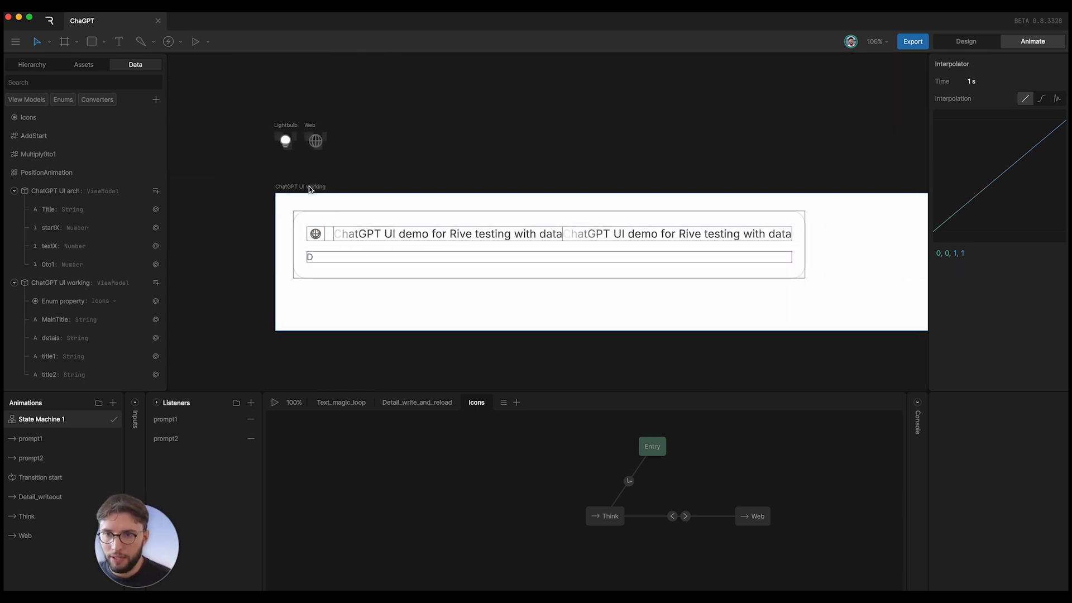
{"action": "left_click", "coordinate": [288, 188]}
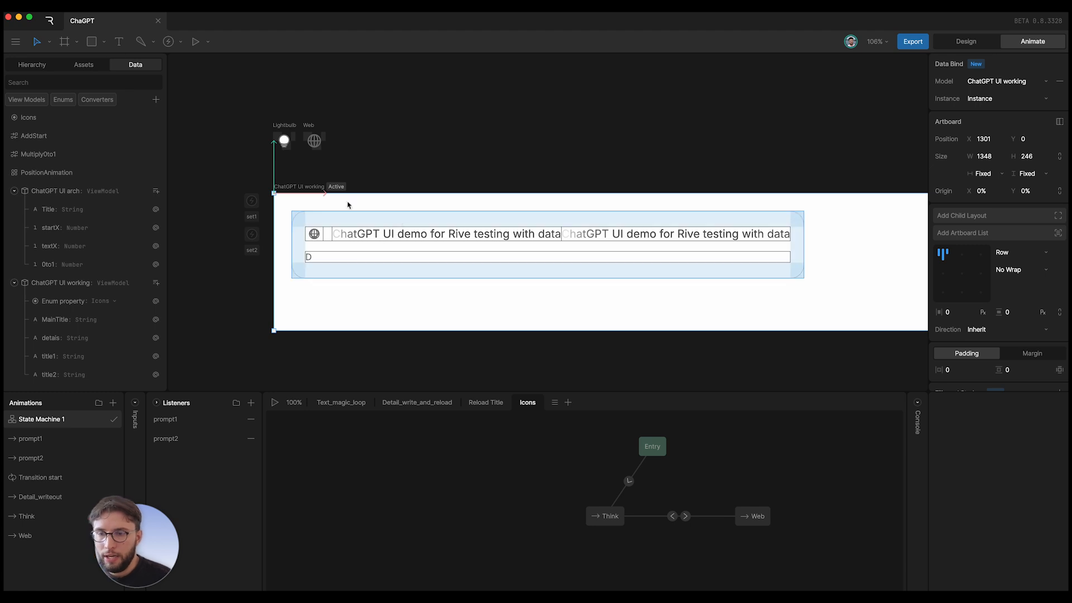
{"action": "left_click", "coordinate": [14, 191]}
{"action": "left_click", "coordinate": [64, 282]}
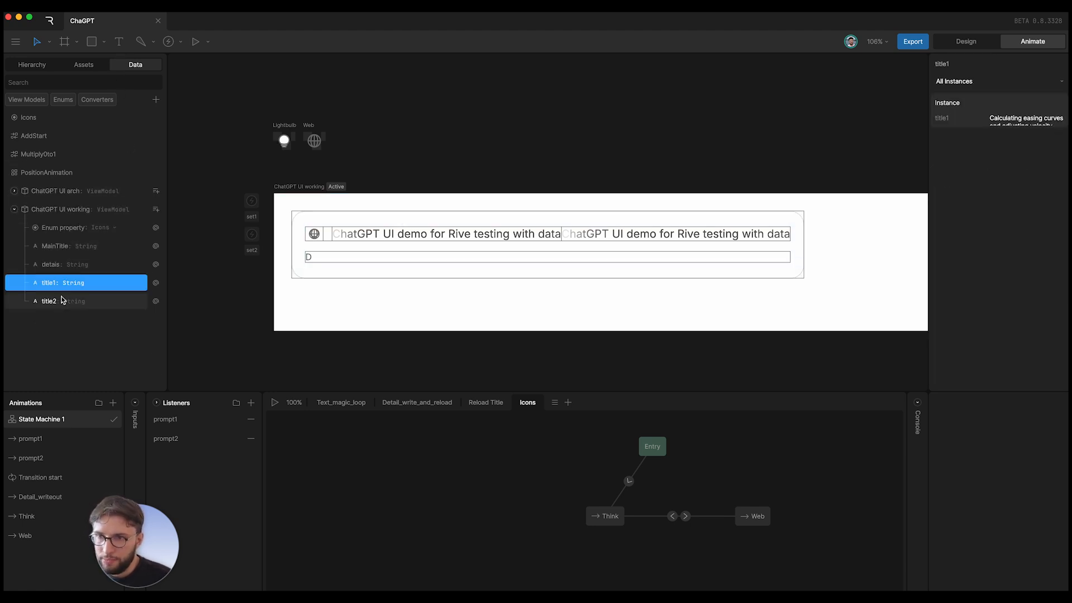
{"action": "left_click", "coordinate": [62, 299]}
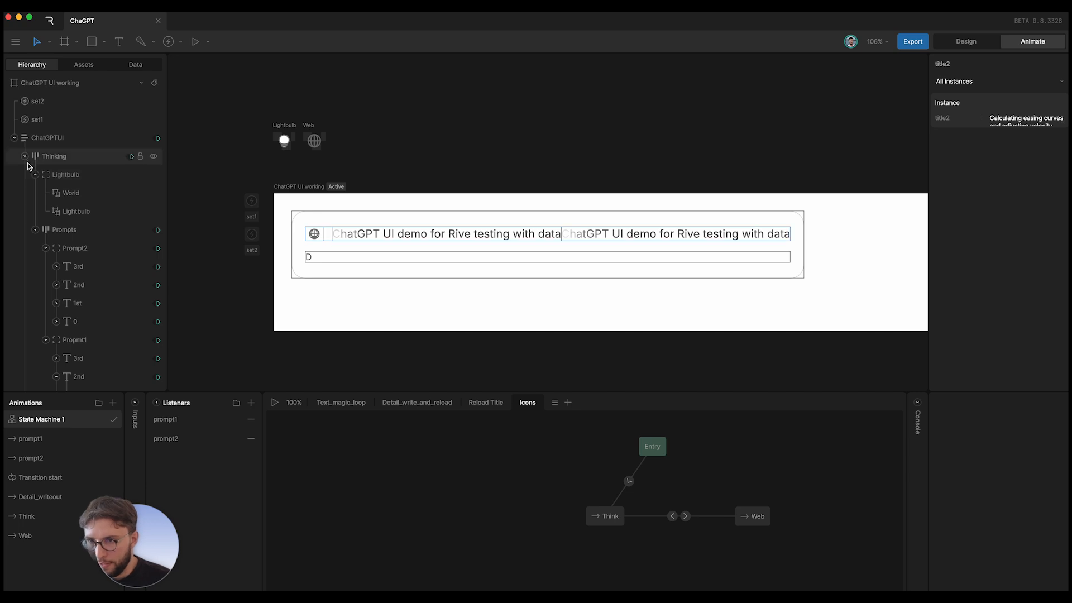
- Browse the Prompts group: collapse Prompt2 and Propmt1, select their title texts, and select the set1 event
{"action": "left_click", "coordinate": [33, 232]}
{"action": "left_click", "coordinate": [46, 248]}
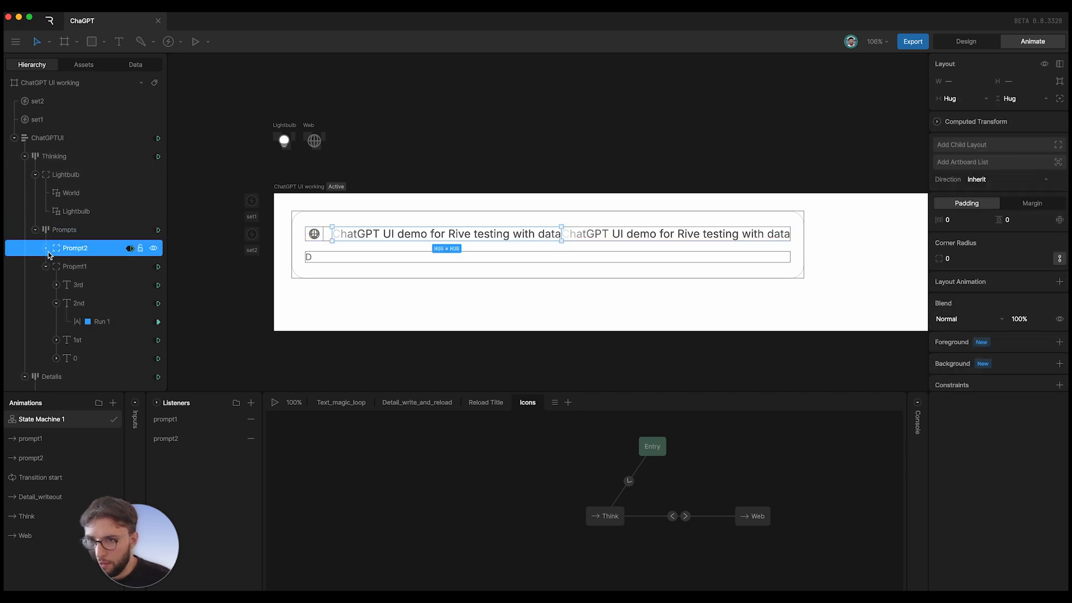
{"action": "left_click", "coordinate": [46, 266]}
{"action": "left_click", "coordinate": [78, 252]}
{"action": "left_click", "coordinate": [78, 268]}
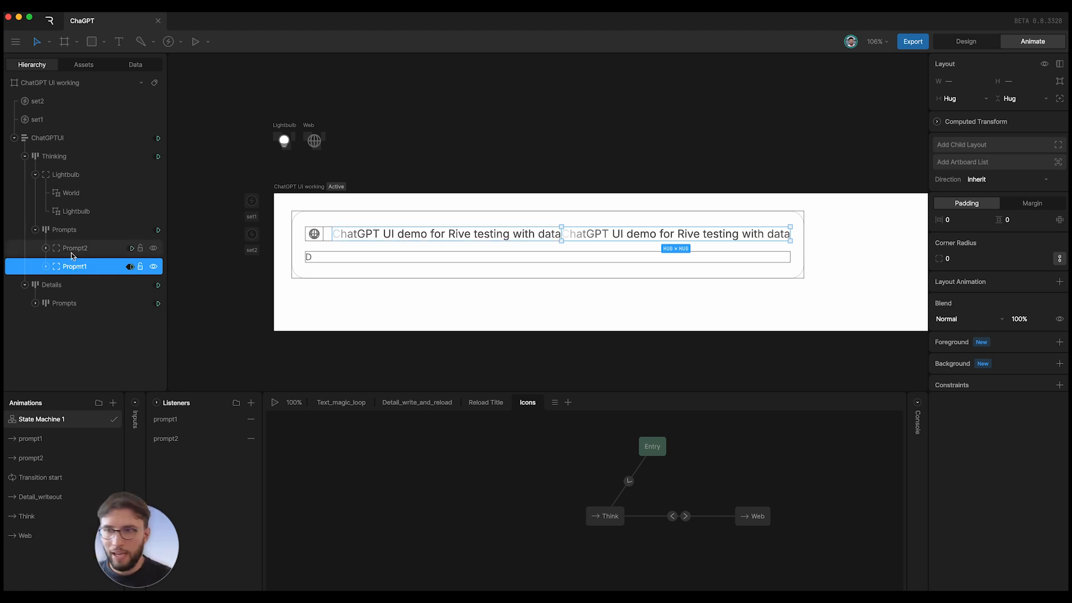
{"action": "left_click", "coordinate": [251, 201]}
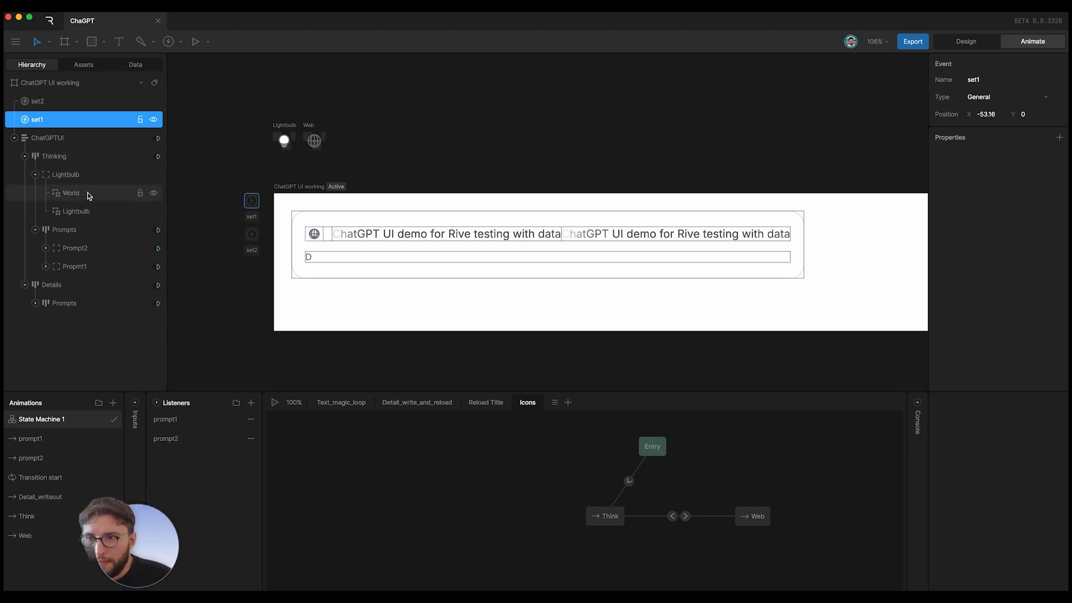
- Show the view model list and review the title1, title2 and MainTitle property values
{"action": "left_click", "coordinate": [135, 64]}
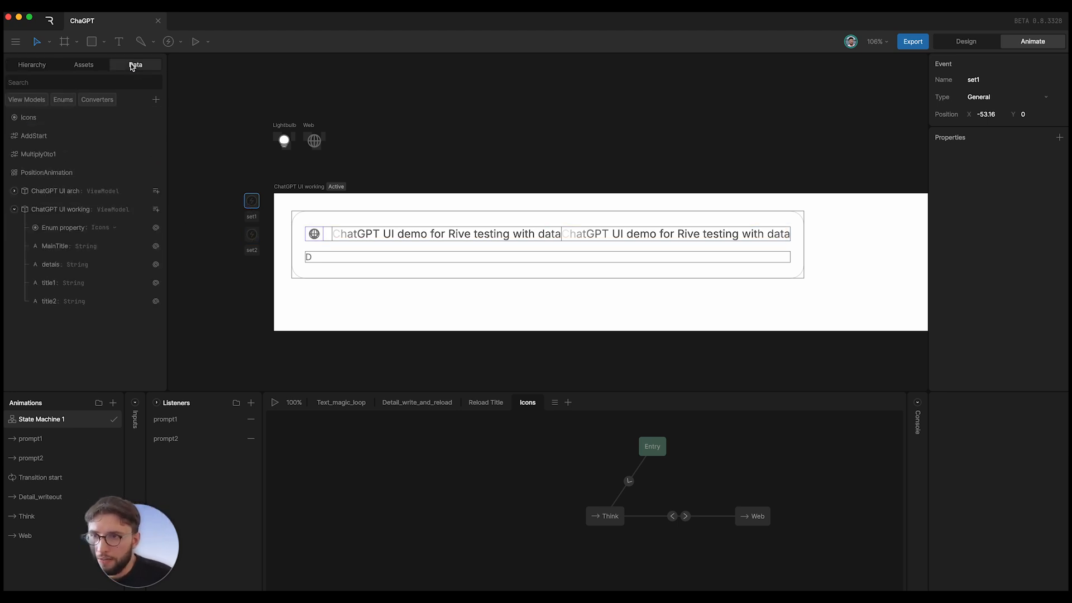
{"action": "left_click", "coordinate": [63, 298]}
{"action": "left_click", "coordinate": [65, 285]}
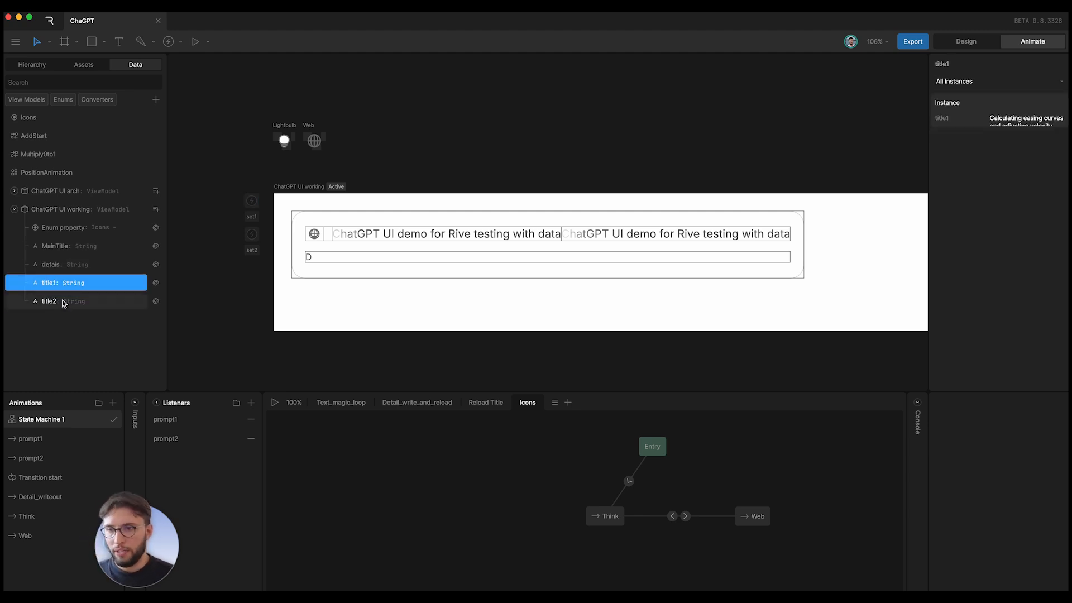
{"action": "left_click", "coordinate": [63, 302]}
{"action": "left_click", "coordinate": [64, 246]}
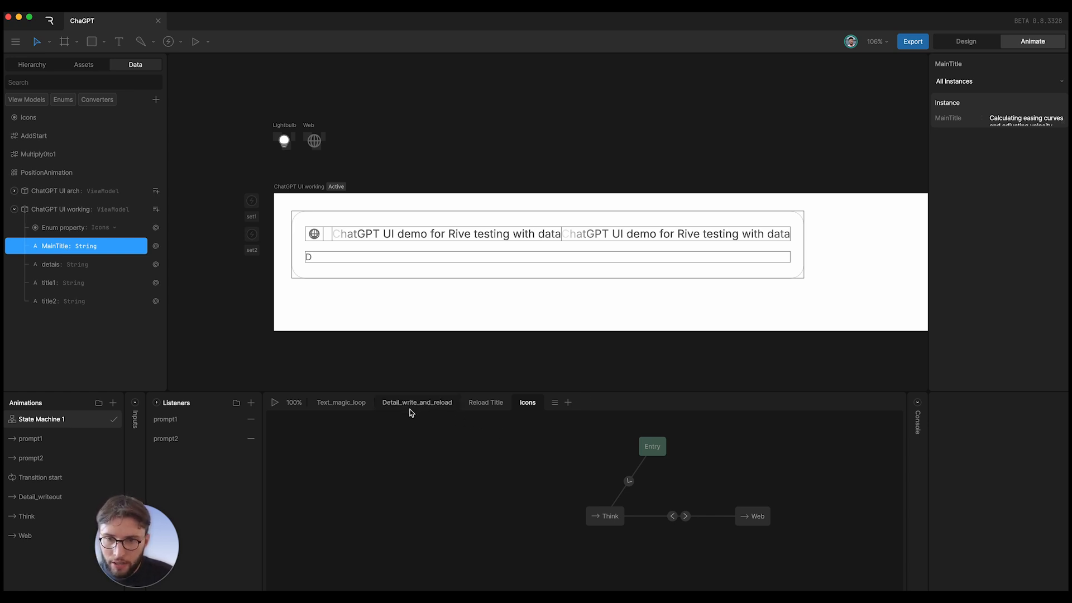
- Review the Reload Title layer's prompt2→prompt1 transition and both prompt states, then open prompt1
{"action": "left_click", "coordinate": [486, 403]}
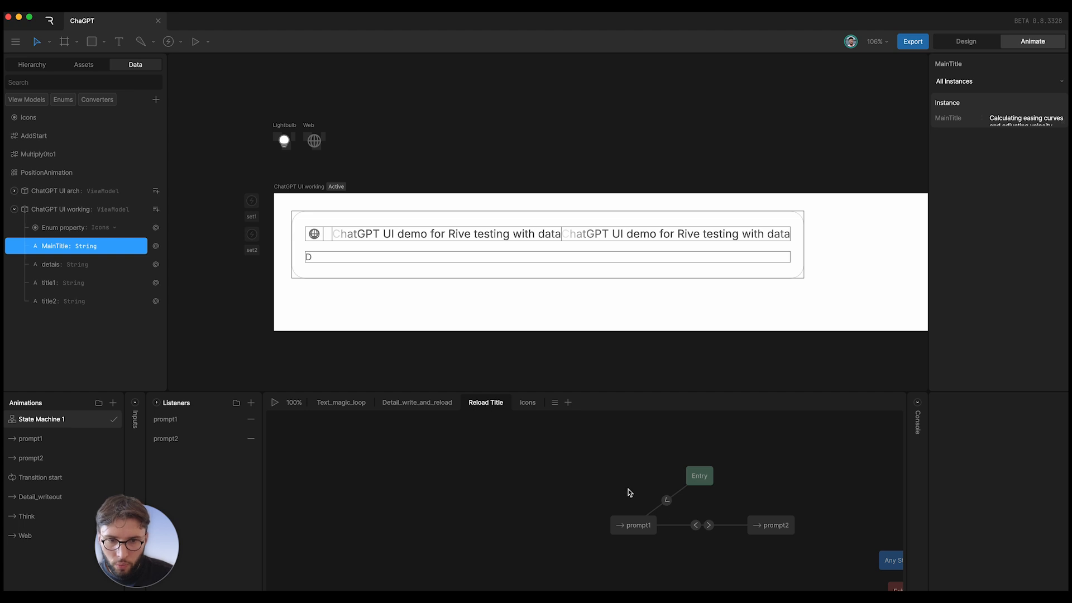
{"action": "scroll", "coordinate": [628, 492], "scroll_direction": "right", "scroll_amount": 5}
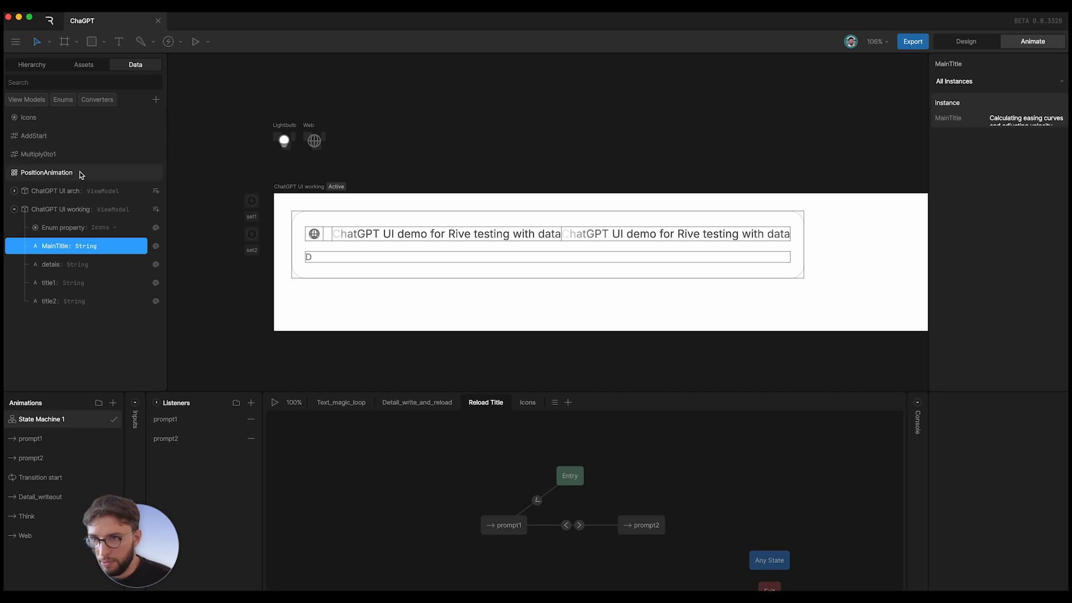
{"action": "left_click", "coordinate": [566, 524]}
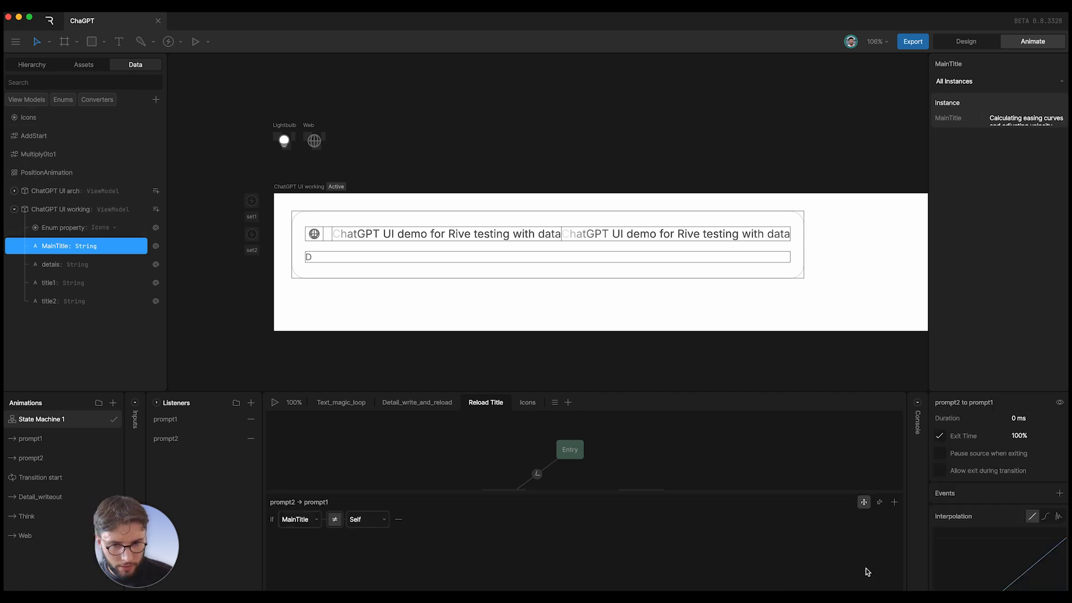
{"action": "left_click", "coordinate": [510, 450]}
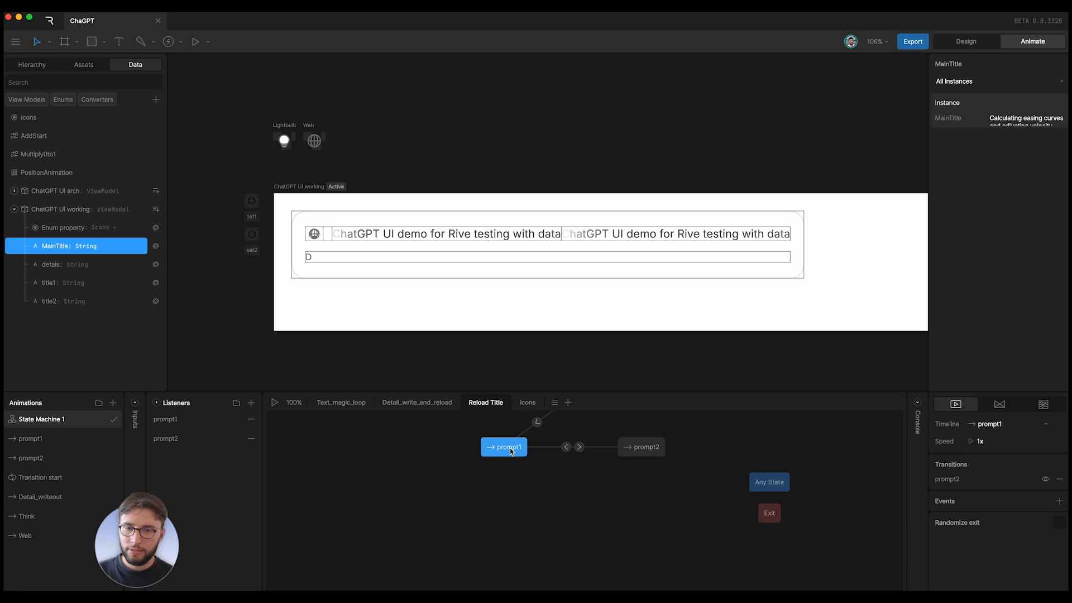
{"action": "left_click", "coordinate": [661, 450]}
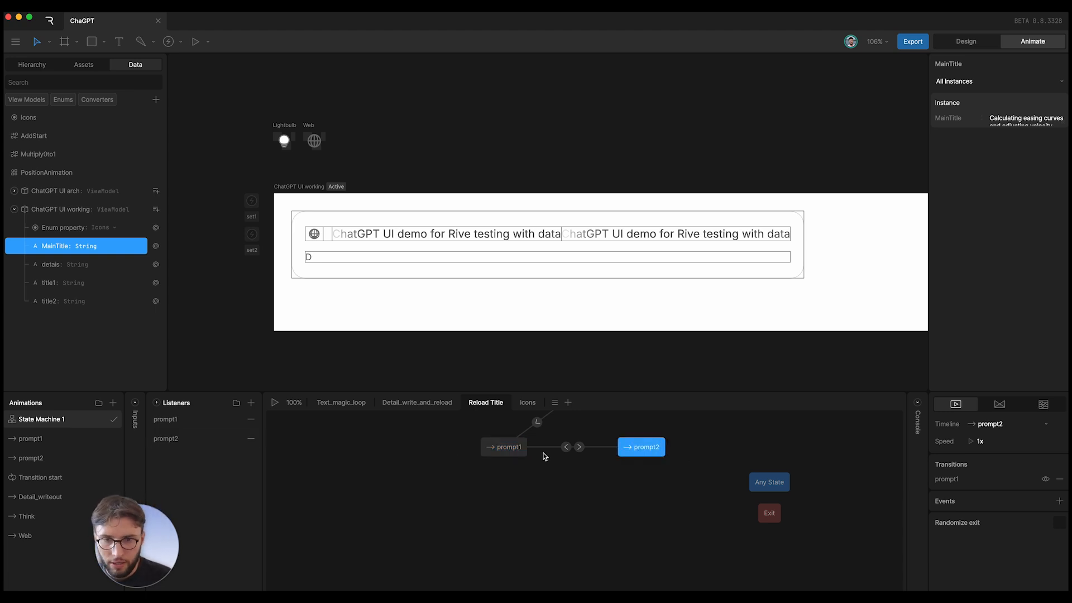
{"action": "left_click", "coordinate": [35, 438]}
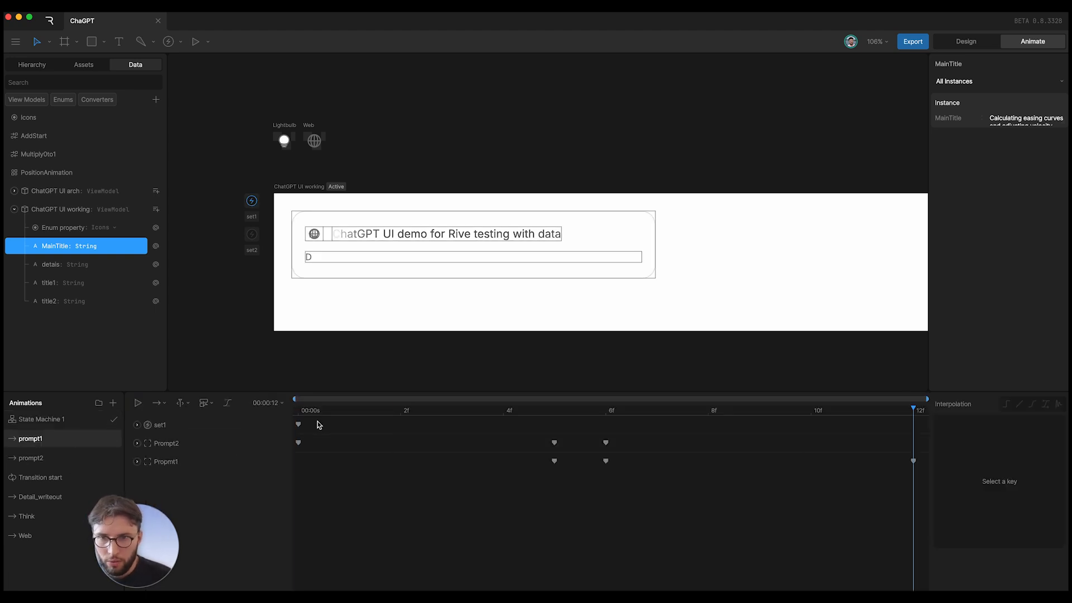
- Rewind prompt1, scrub prompt2's title transition to frame 4, revisit prompt1, then go back to State Machine 1
{"action": "left_click_drag", "start_coordinate": [312, 412], "coordinate": [251, 414]}
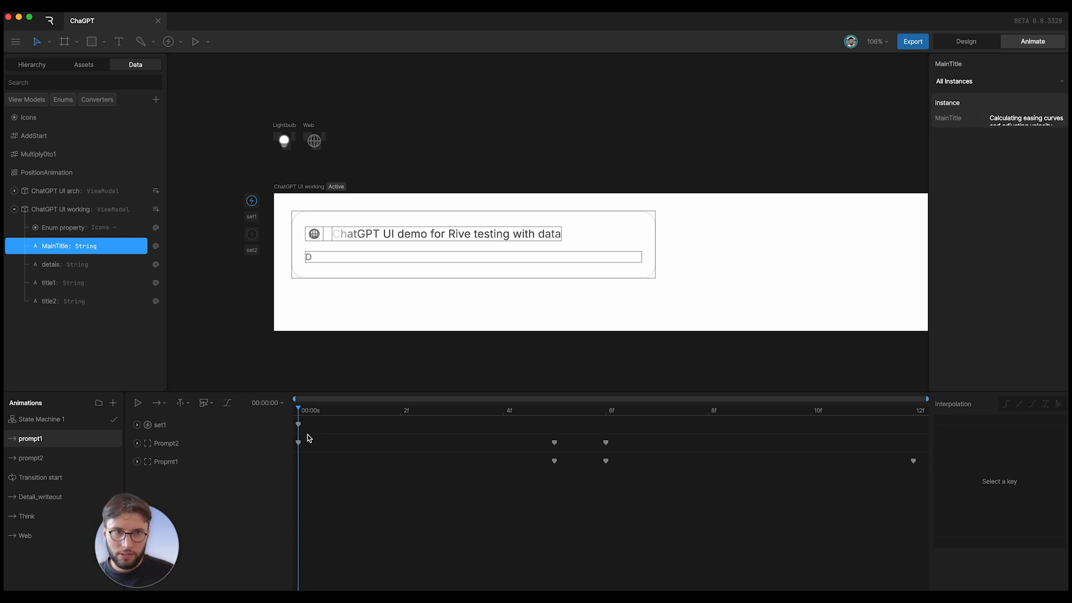
{"action": "left_click", "coordinate": [112, 458]}
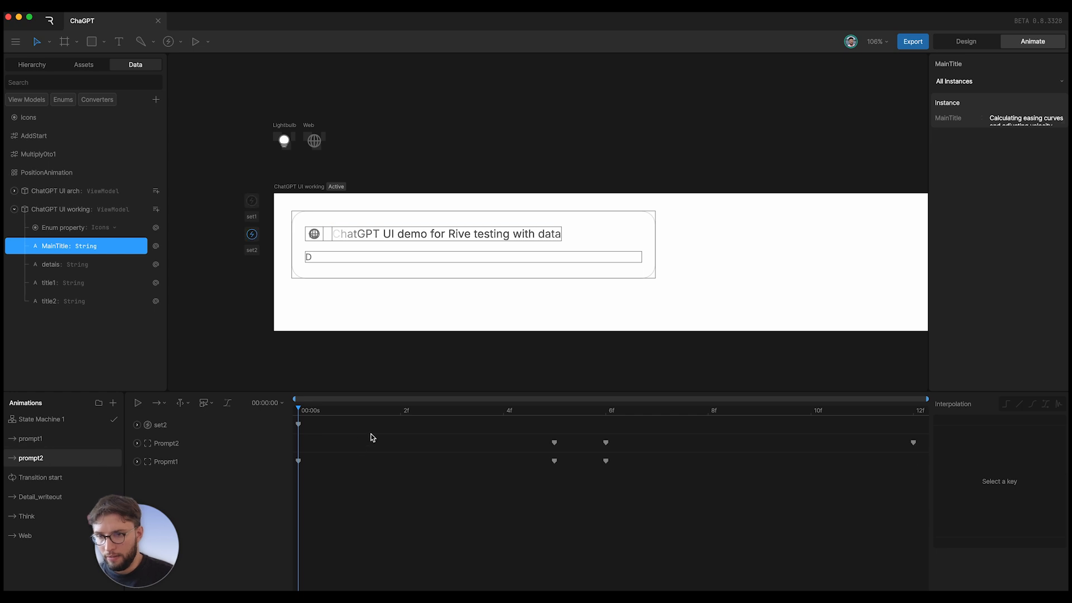
{"action": "left_click_drag", "start_coordinate": [314, 413], "coordinate": [232, 465]}
{"action": "left_click", "coordinate": [53, 439]}
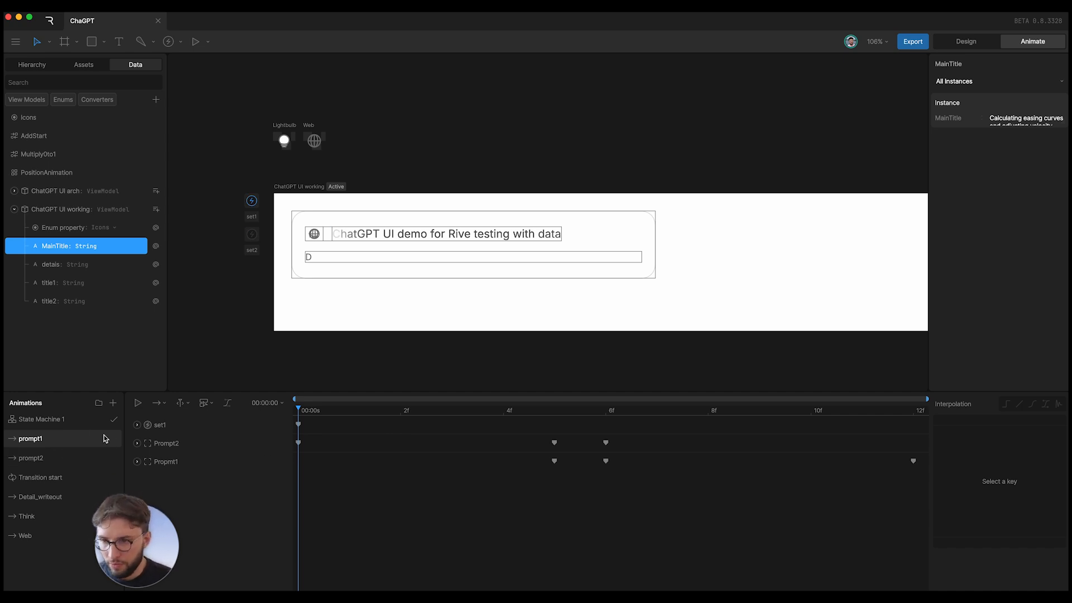
{"action": "left_click", "coordinate": [65, 425]}
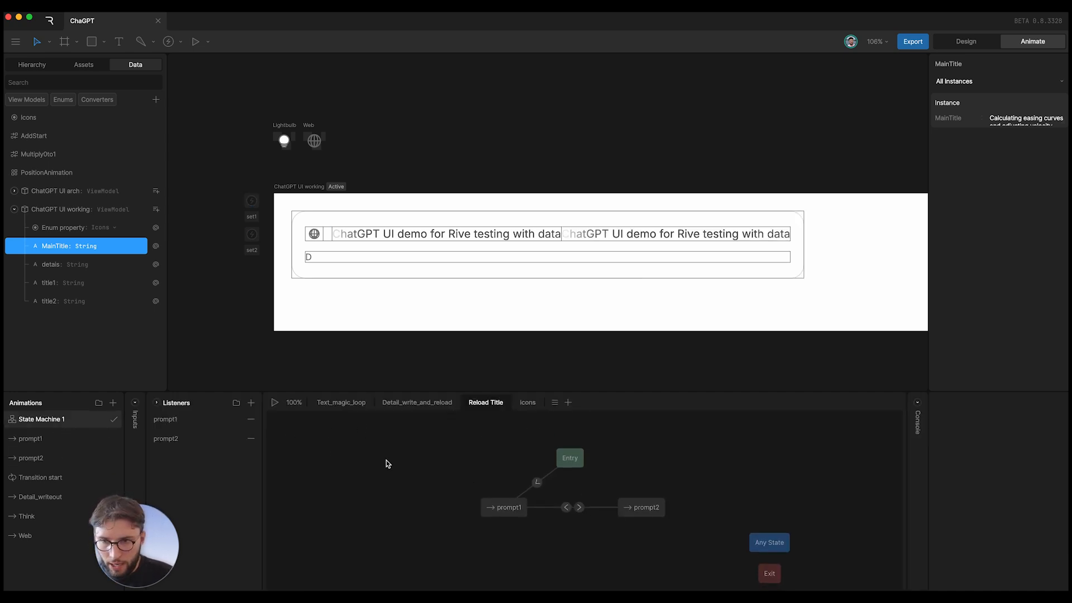
- Play the state machine and change the MainTitle instance value from 'CHange' to 'Gave here'
{"action": "left_click", "coordinate": [275, 403]}
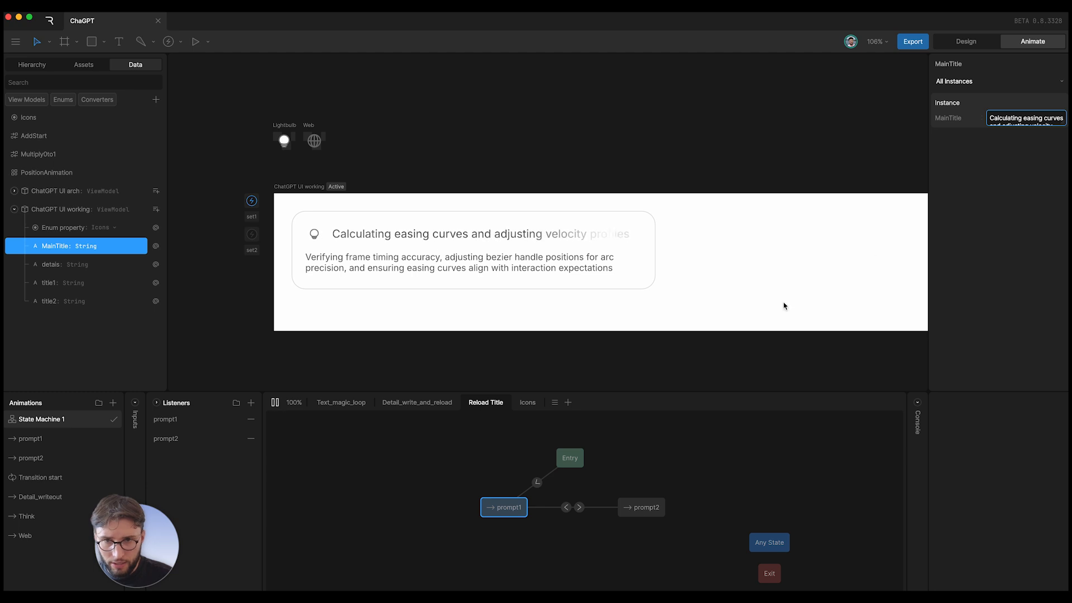
{"action": "left_click", "coordinate": [77, 208]}
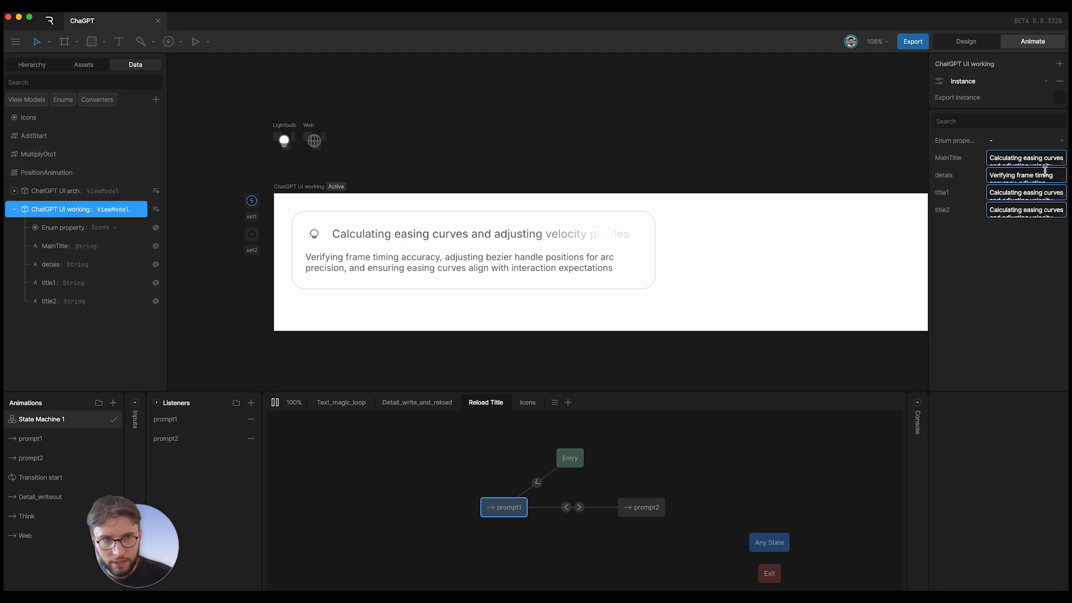
{"action": "left_click", "coordinate": [1004, 157]}
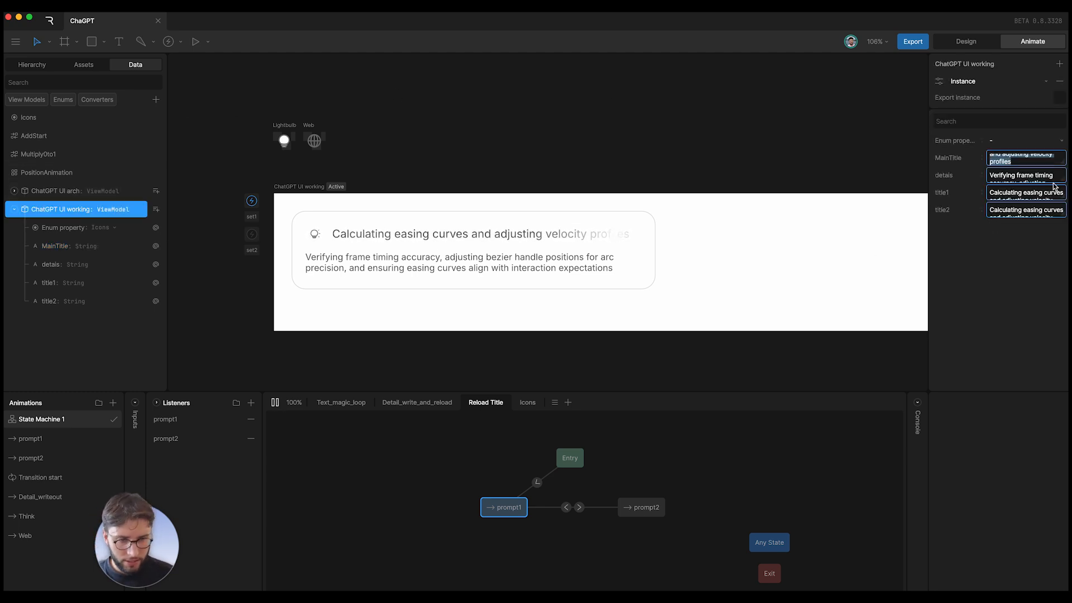
{"action": "key", "text": "BackSpace"}
{"action": "type", "text": "CHange"}
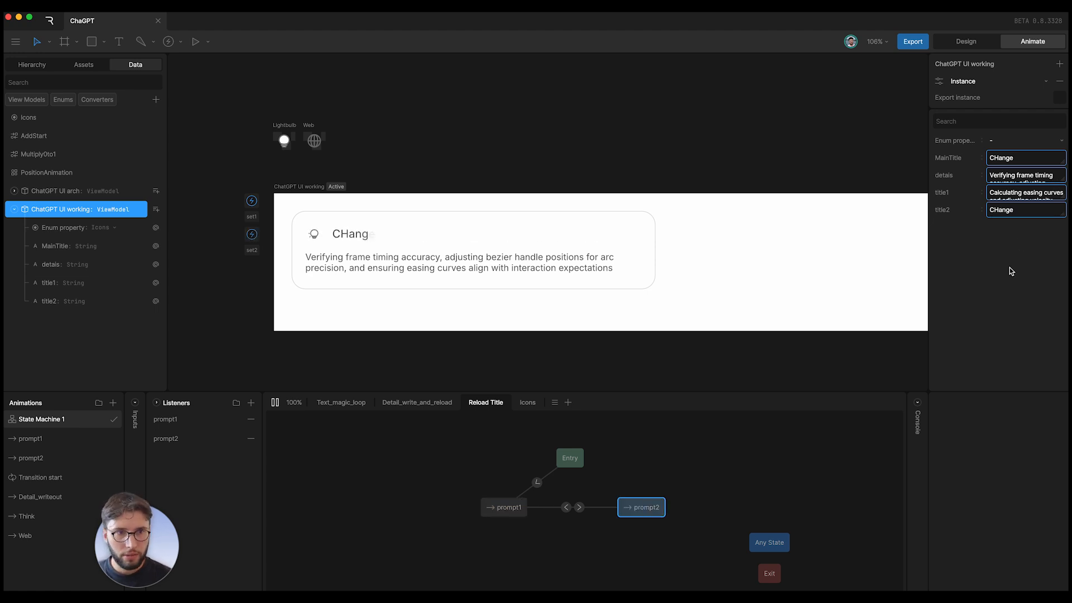
{"action": "double_click", "coordinate": [1005, 159]}
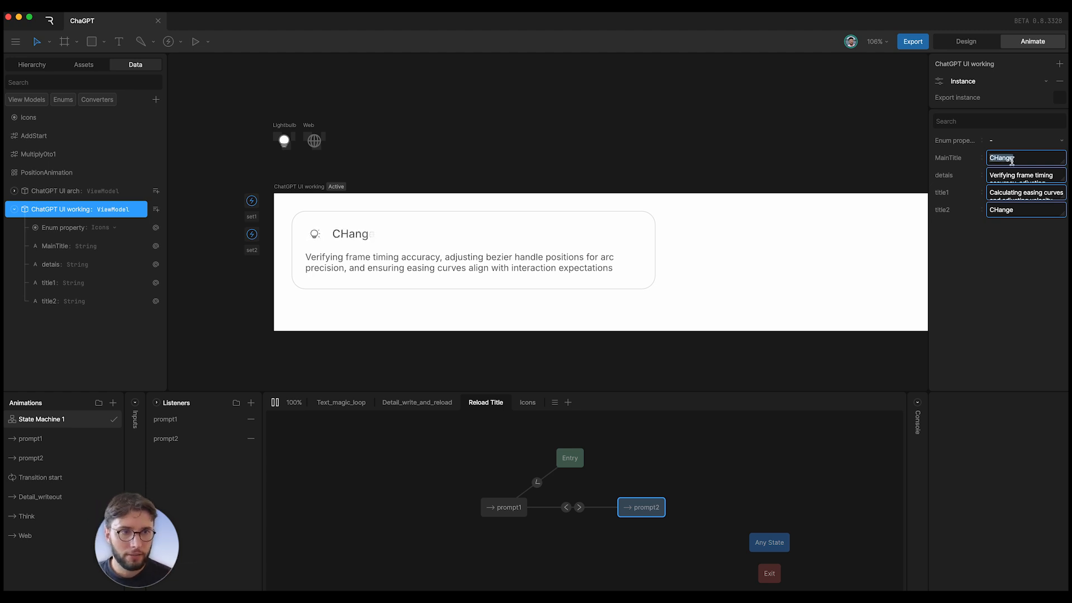
{"action": "type", "text": "Ga"}
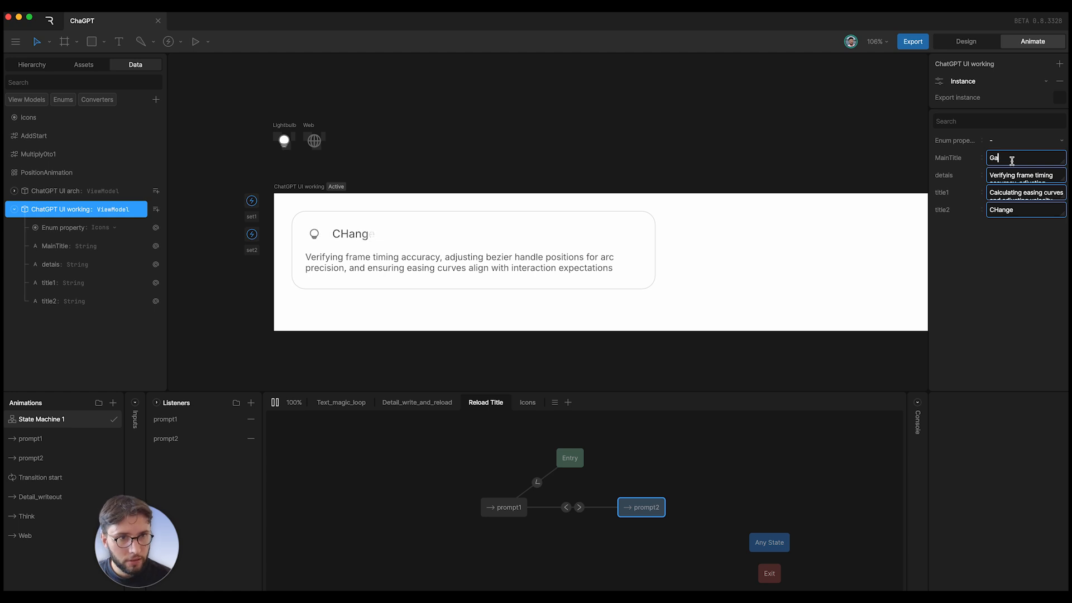
{"action": "type", "text": "ve here"}
{"action": "left_click", "coordinate": [987, 268]}
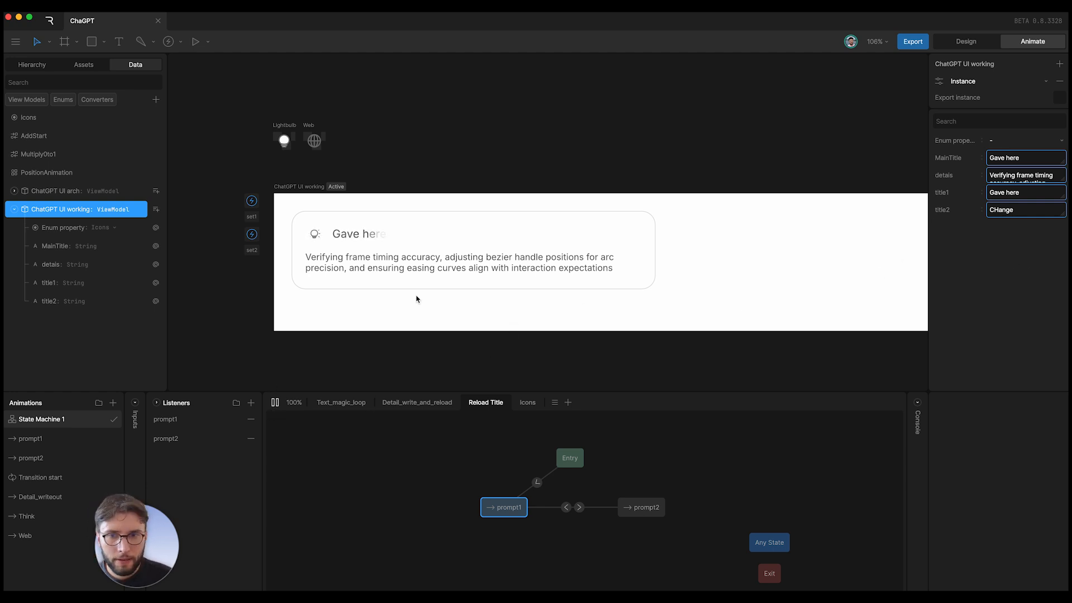
{"action": "left_click", "coordinate": [1009, 173]}
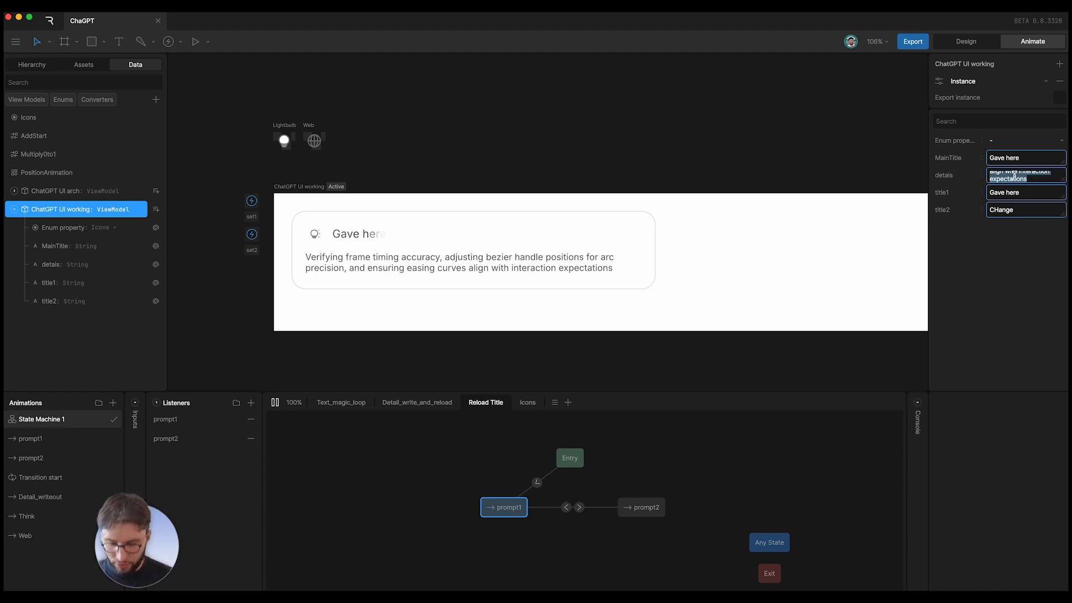
- Set the details value to 'Snap', then to 'We dont need that there'
{"action": "type", "text": "Snap"}
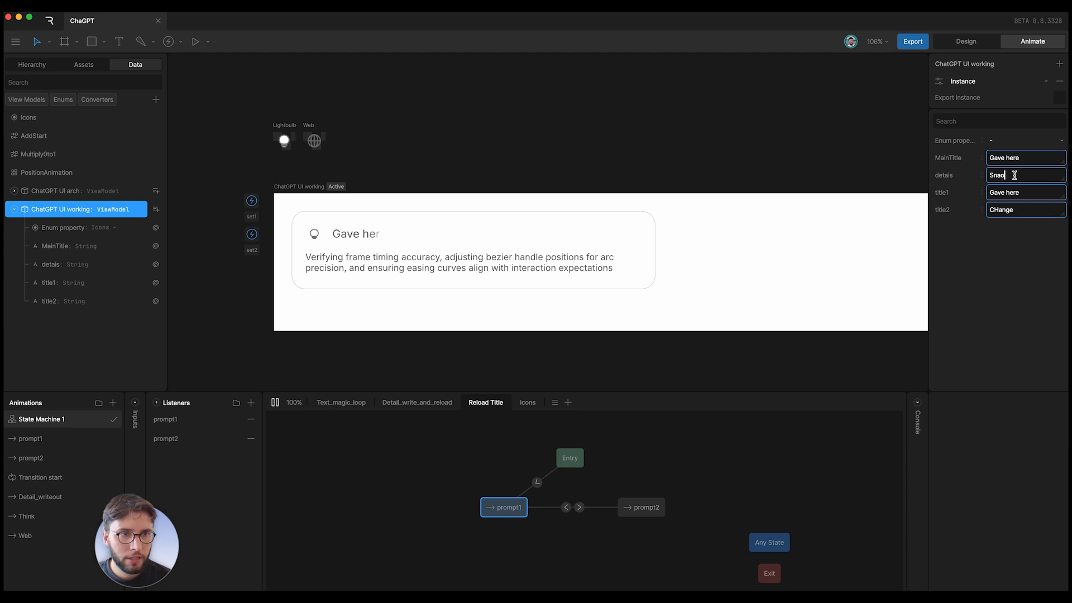
{"action": "left_click", "coordinate": [970, 286]}
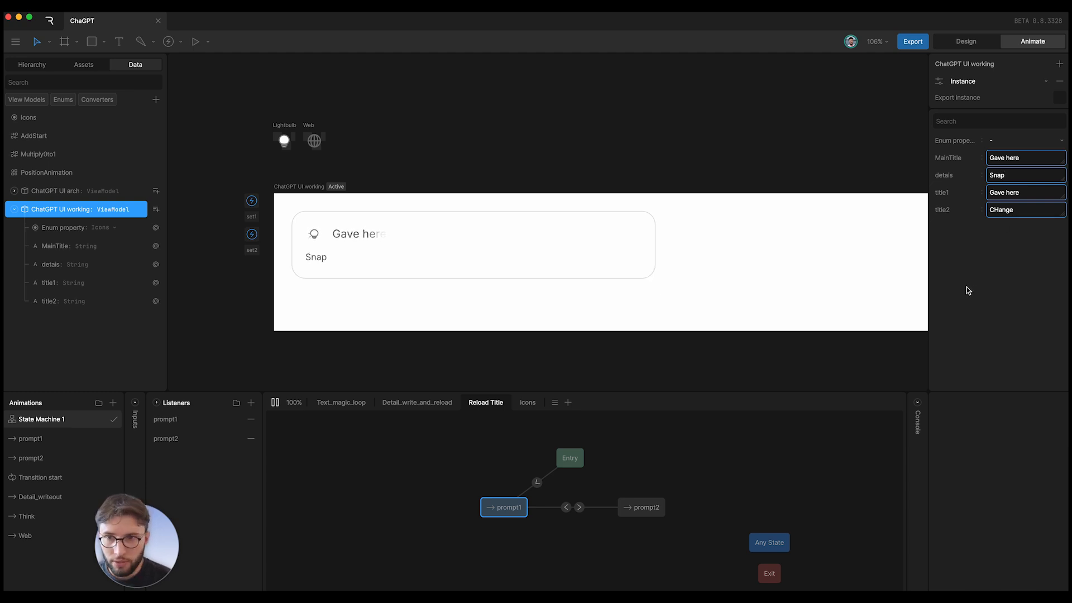
{"action": "double_click", "coordinate": [1004, 178]}
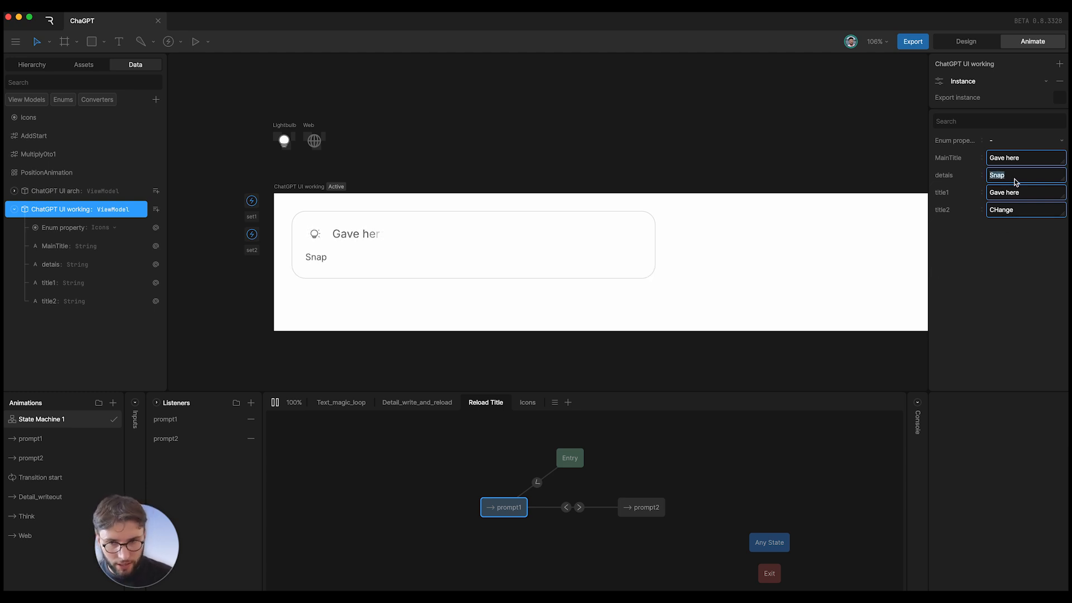
{"action": "type", "text": "We "}
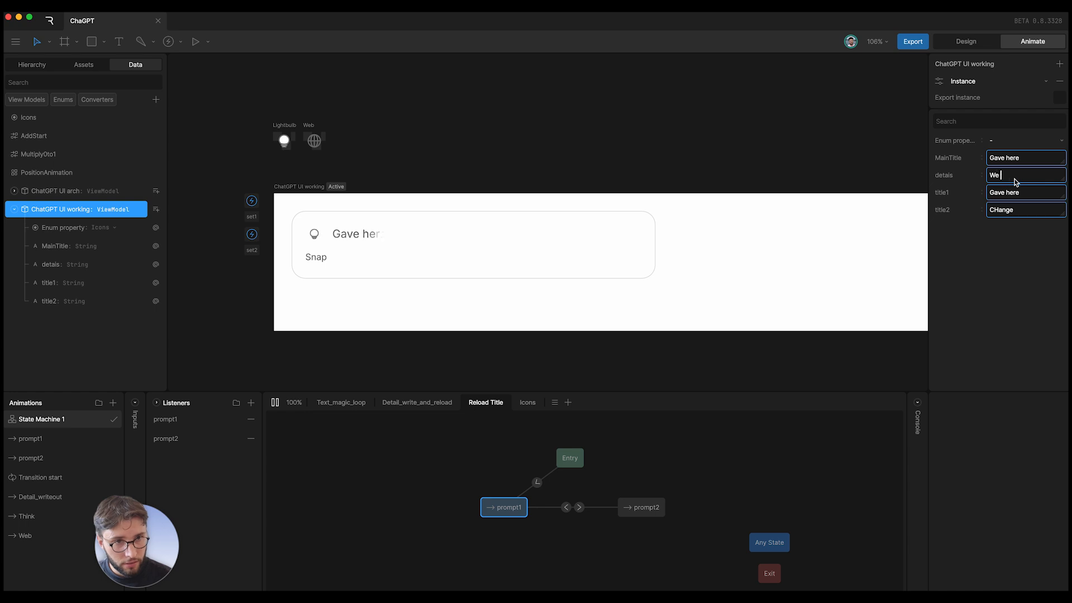
{"action": "type", "text": "dont need that t"}
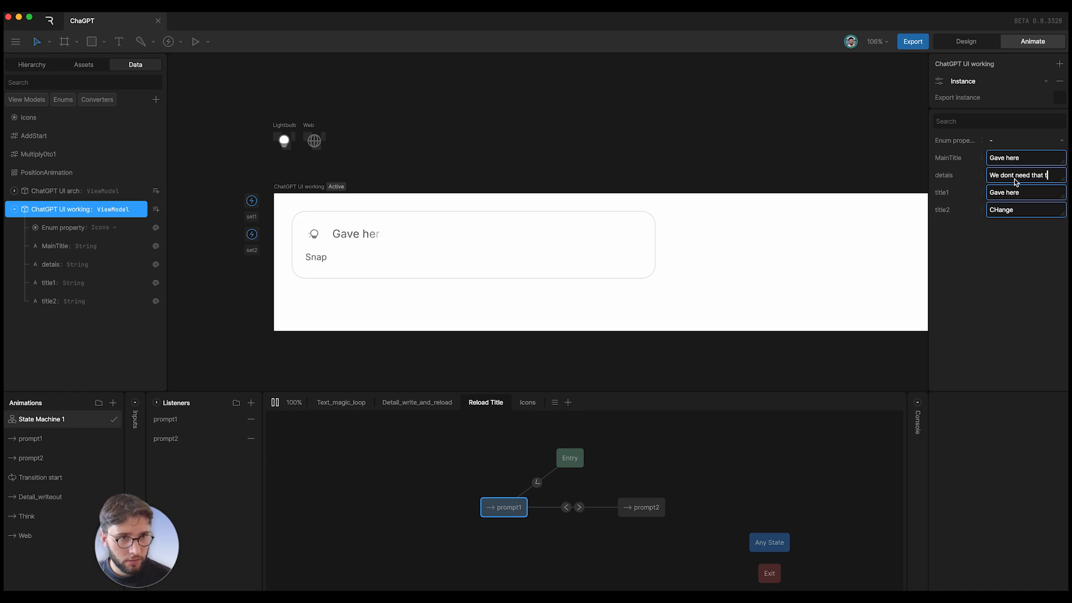
{"action": "type", "text": "here"}
{"action": "left_click", "coordinate": [1020, 318]}
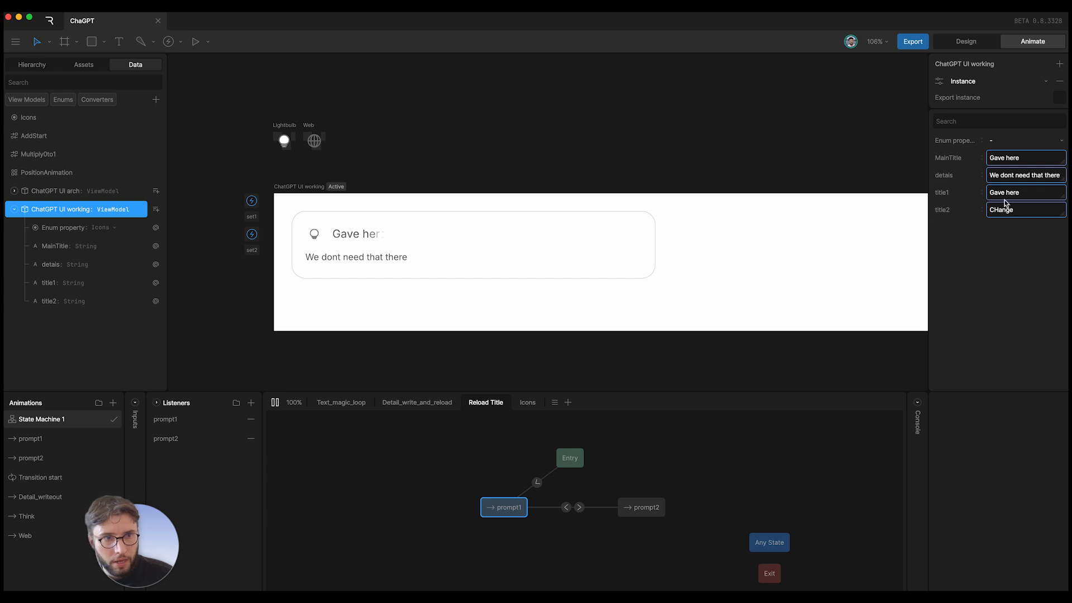
- Paste the sentence into details twice more so it repeats, then stop the preview
{"action": "left_click", "coordinate": [1007, 175]}
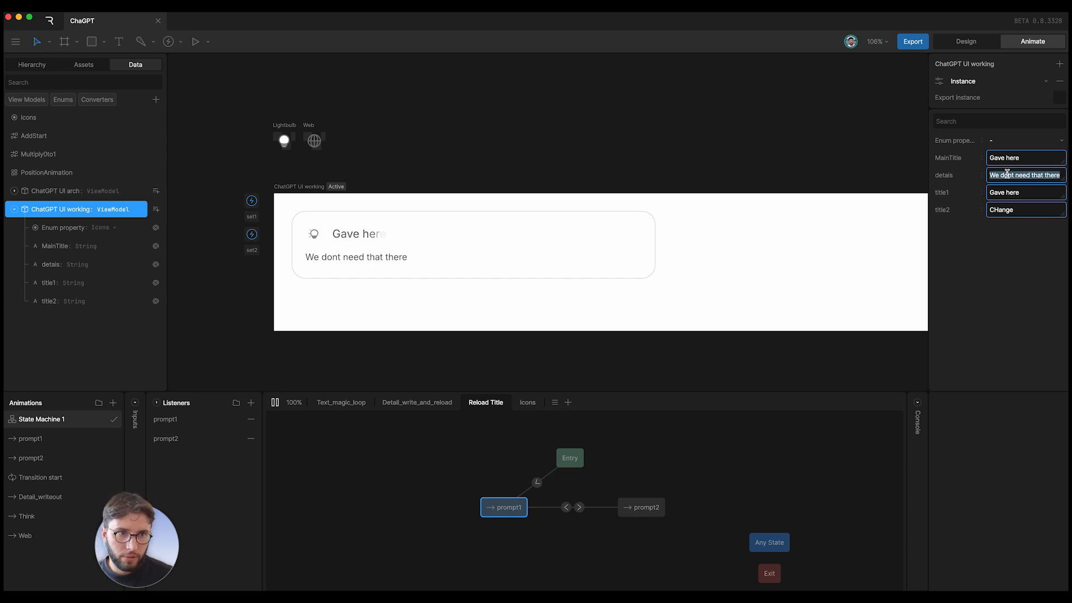
{"action": "type", "text": "We dont need that there"}
{"action": "type", "text": "We dont need that there"}
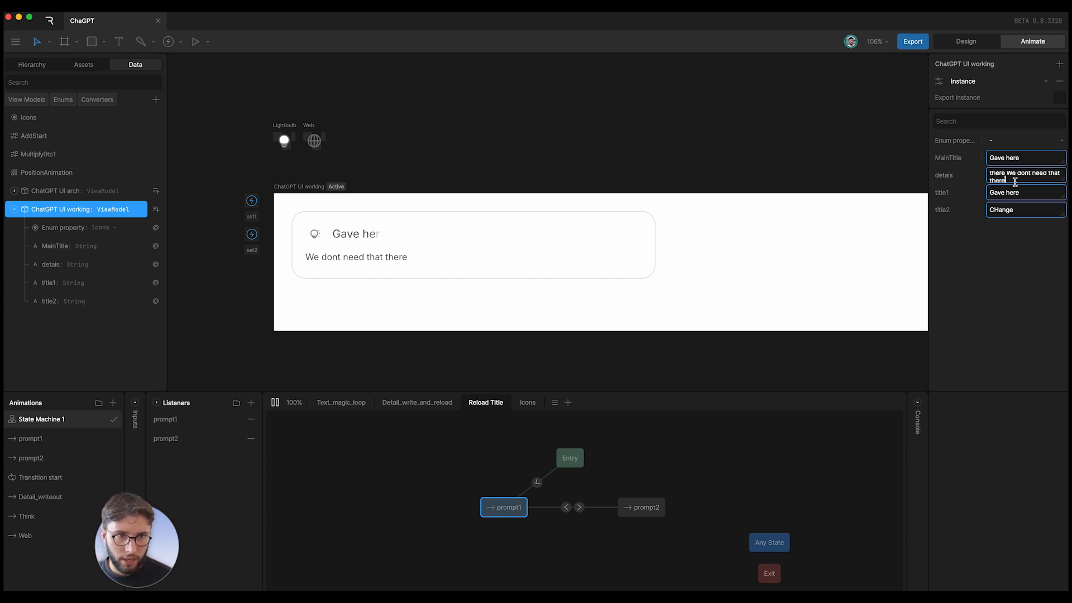
{"action": "left_click", "coordinate": [1005, 280]}
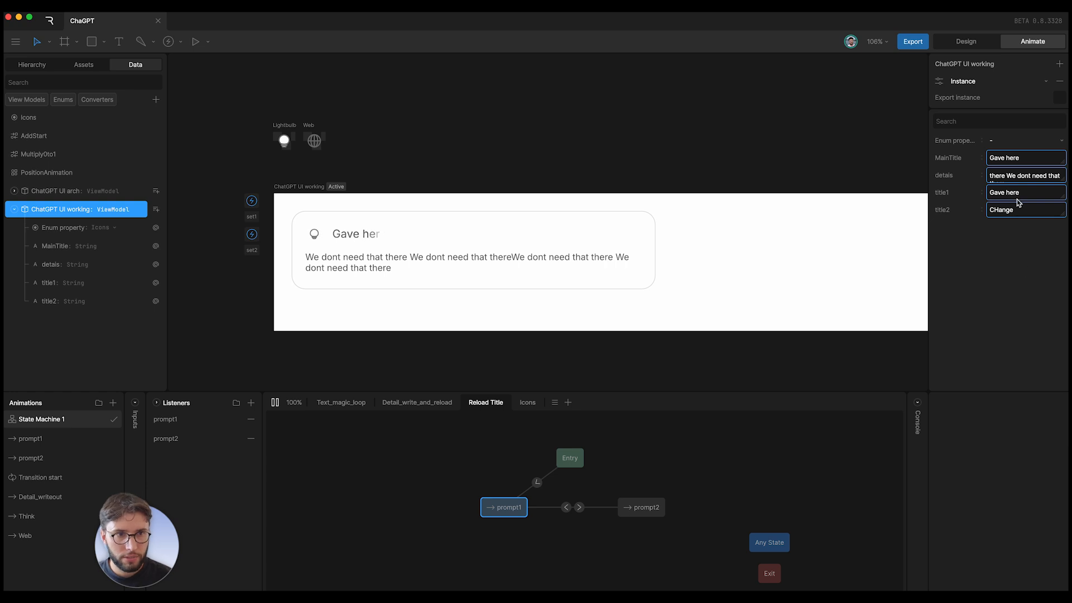
{"action": "left_click", "coordinate": [1023, 175]}
{"action": "key", "text": "super+v"}
{"action": "key", "text": "super+v"}
{"action": "left_click", "coordinate": [1039, 298]}
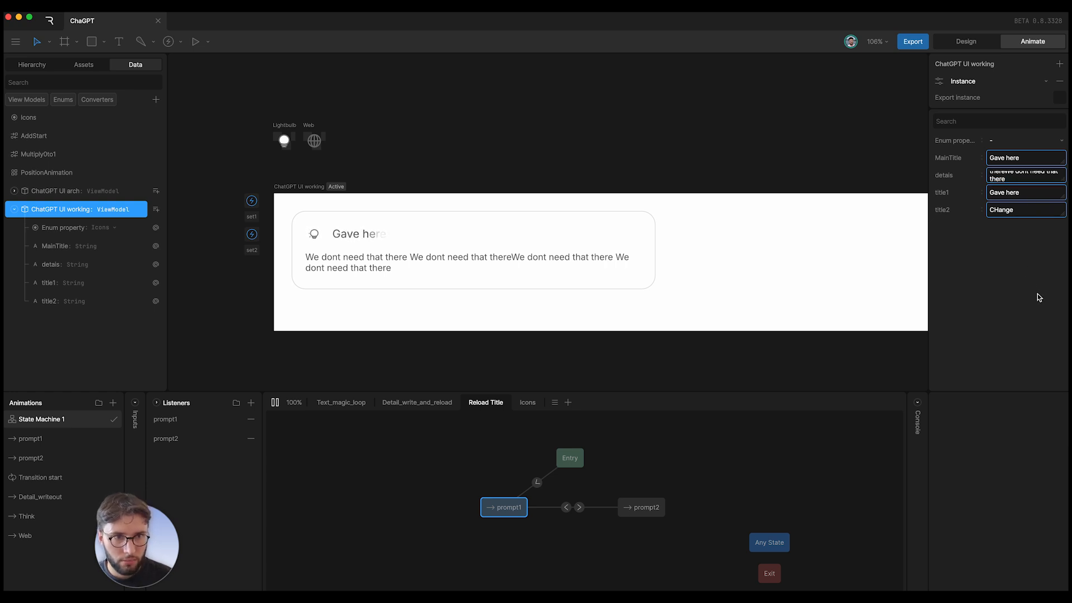
{"action": "left_click", "coordinate": [1033, 179]}
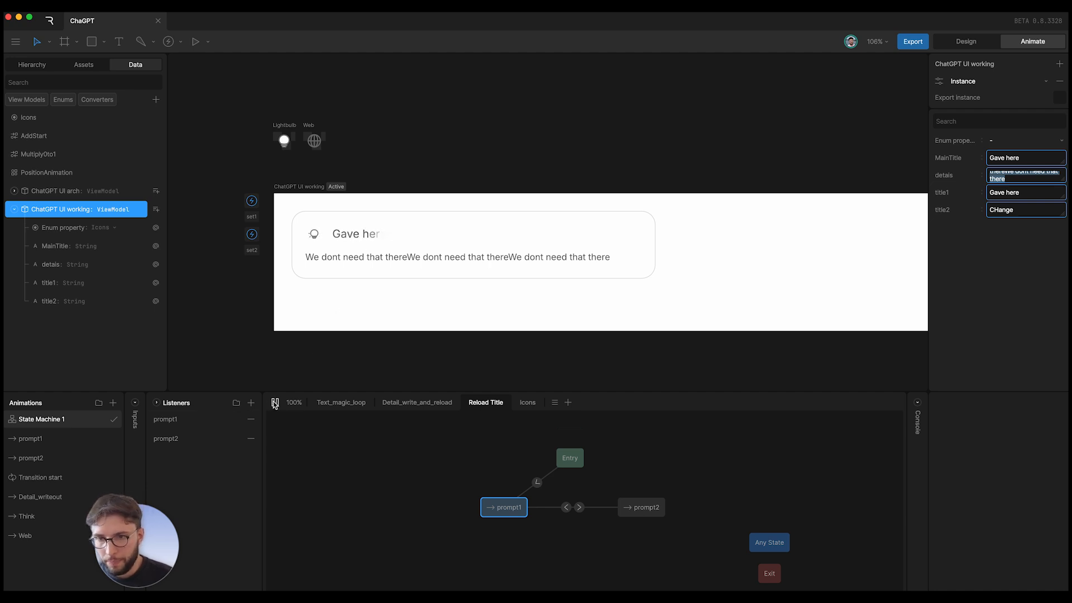
{"action": "left_click", "coordinate": [275, 403]}
- Open the Icons layer and review the Icons enum's Think and Web values and the Enum property
{"action": "left_click", "coordinate": [520, 404]}
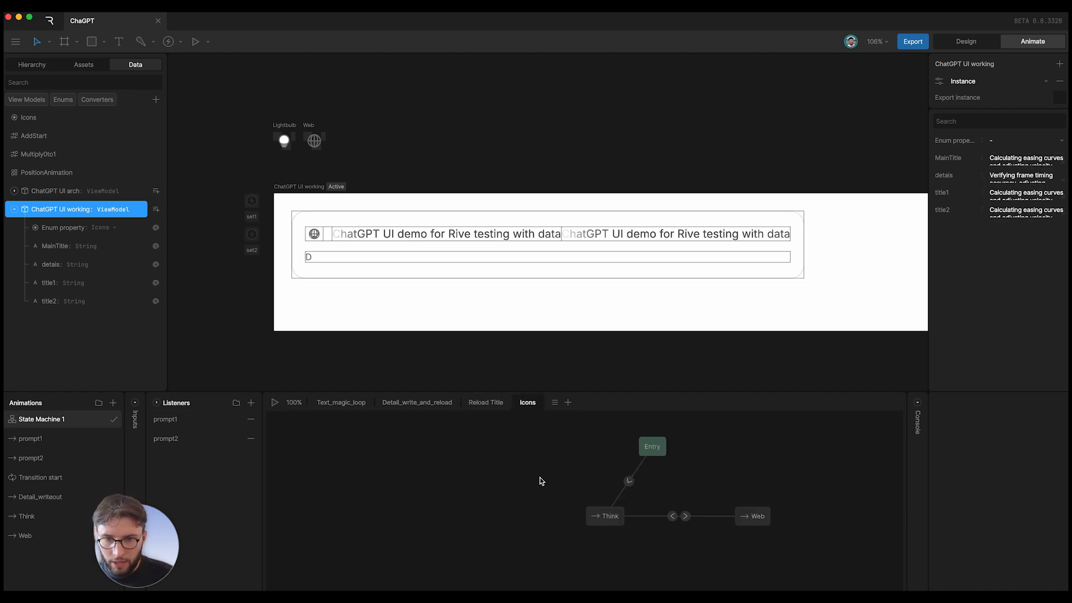
{"action": "scroll", "coordinate": [649, 487], "scroll_direction": "right", "scroll_amount": 3}
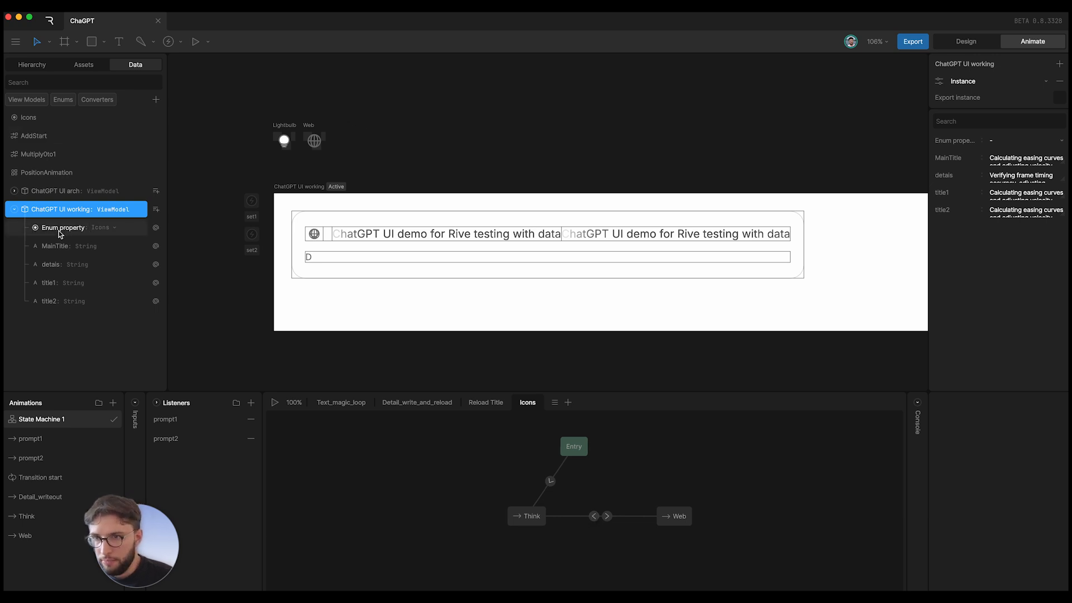
{"action": "left_click", "coordinate": [44, 122]}
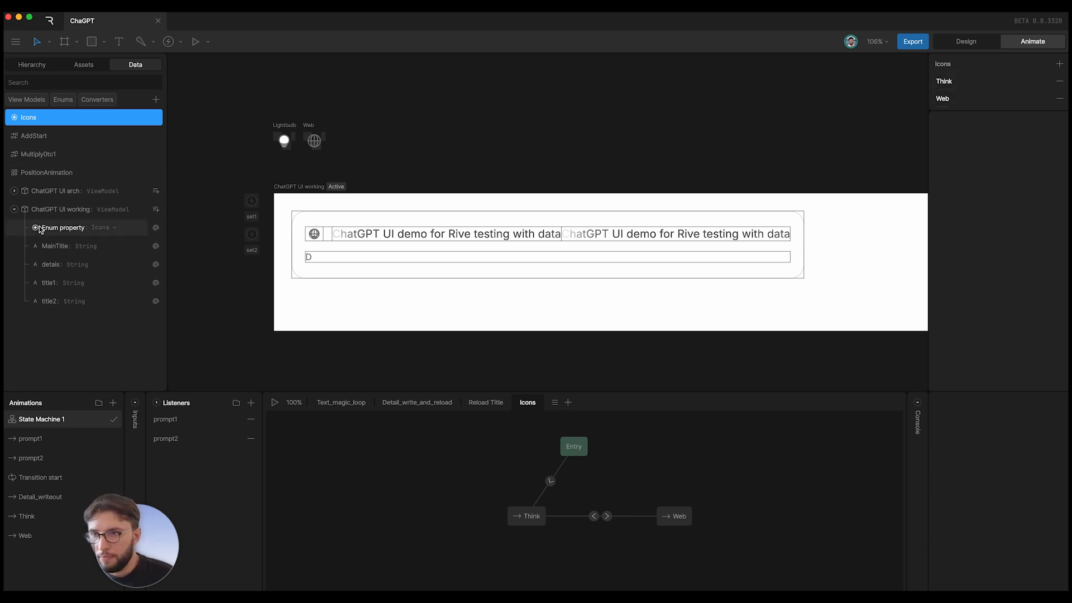
{"action": "left_click", "coordinate": [65, 210]}
{"action": "left_click", "coordinate": [64, 227]}
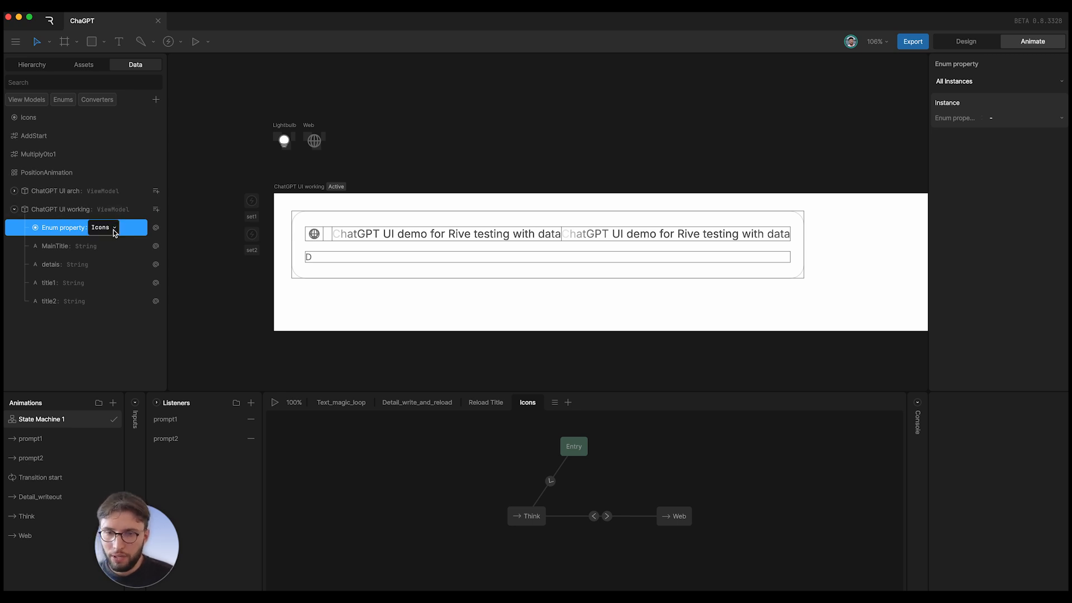
- Check the Web→Think transition condition (Enum equals Think) and the Think→Web transition
{"action": "left_click", "coordinate": [594, 516]}
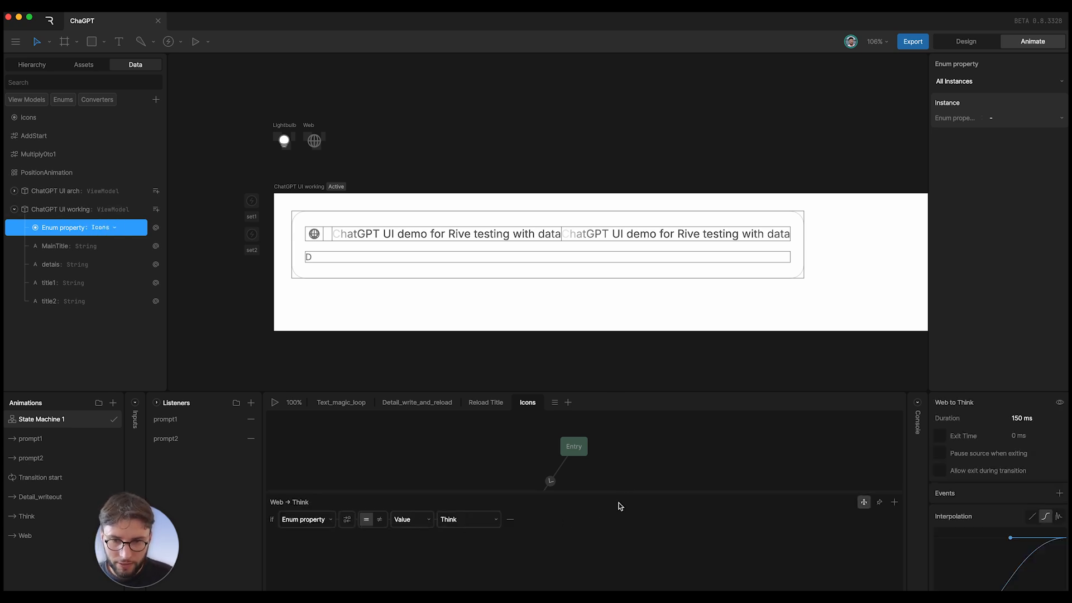
{"action": "scroll", "coordinate": [625, 475], "scroll_direction": "down", "scroll_amount": 3}
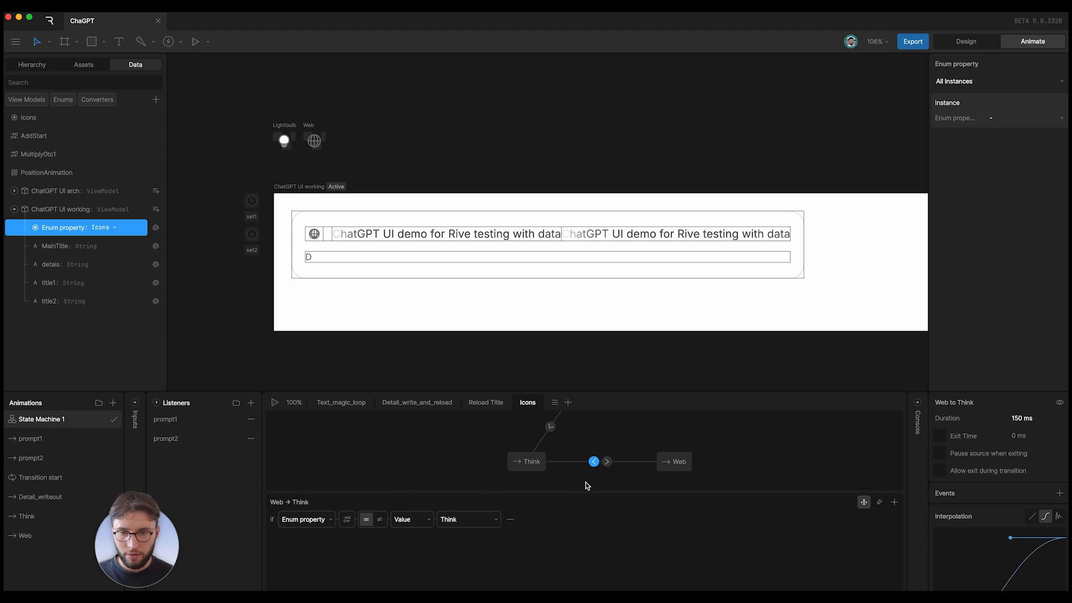
{"action": "left_click", "coordinate": [607, 464]}
{"action": "left_click", "coordinate": [615, 437]}
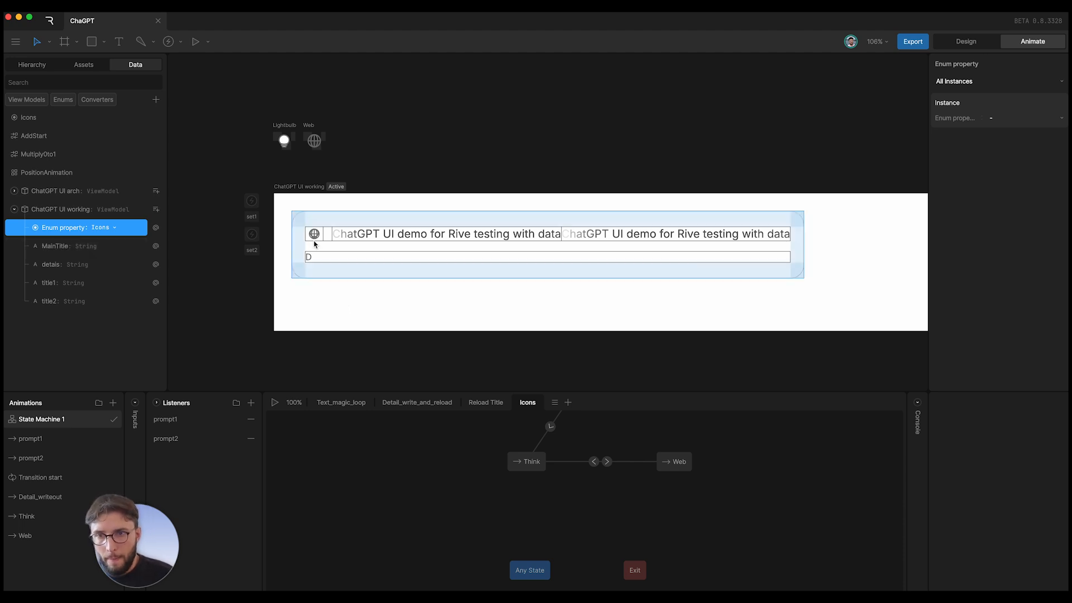
- Open Text_magic_loop's Transition start animation and play it from the beginning
{"action": "left_click", "coordinate": [341, 402]}
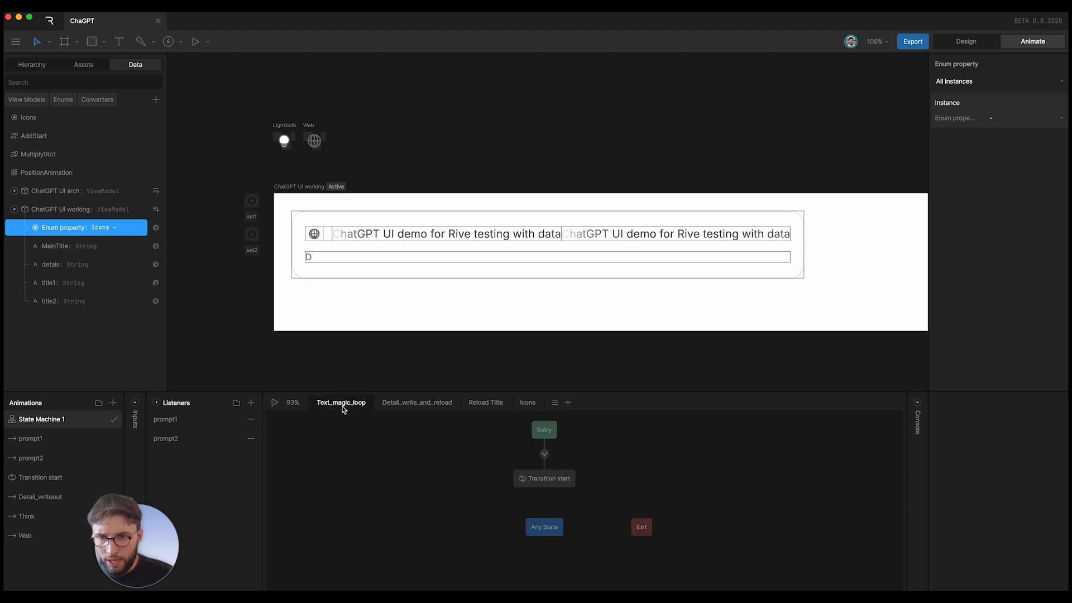
{"action": "left_click", "coordinate": [544, 483]}
{"action": "double_click", "coordinate": [546, 480]}
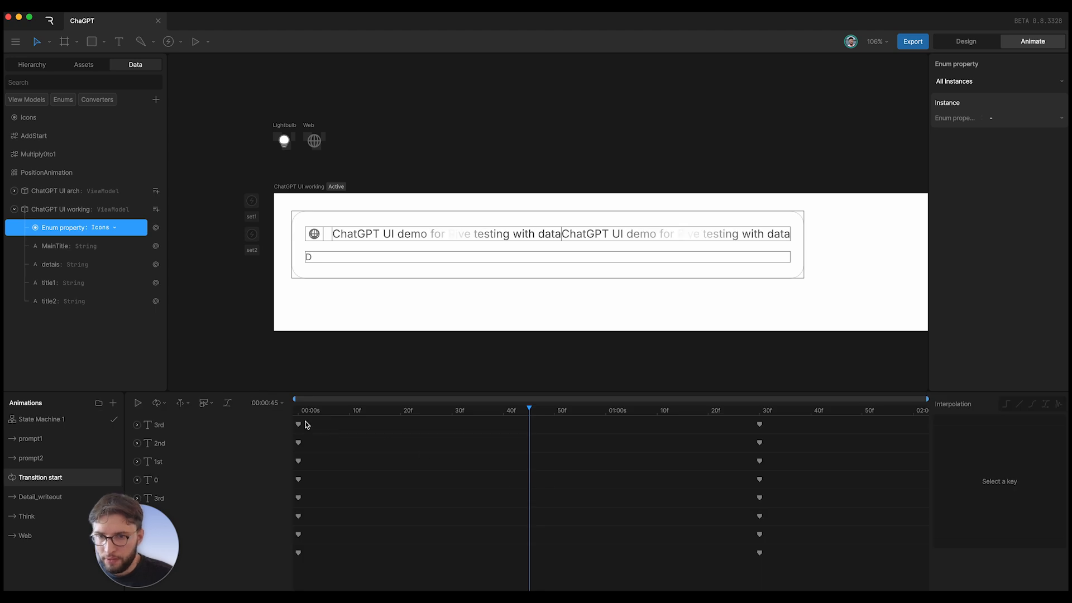
{"action": "left_click_drag", "start_coordinate": [318, 410], "coordinate": [239, 411]}
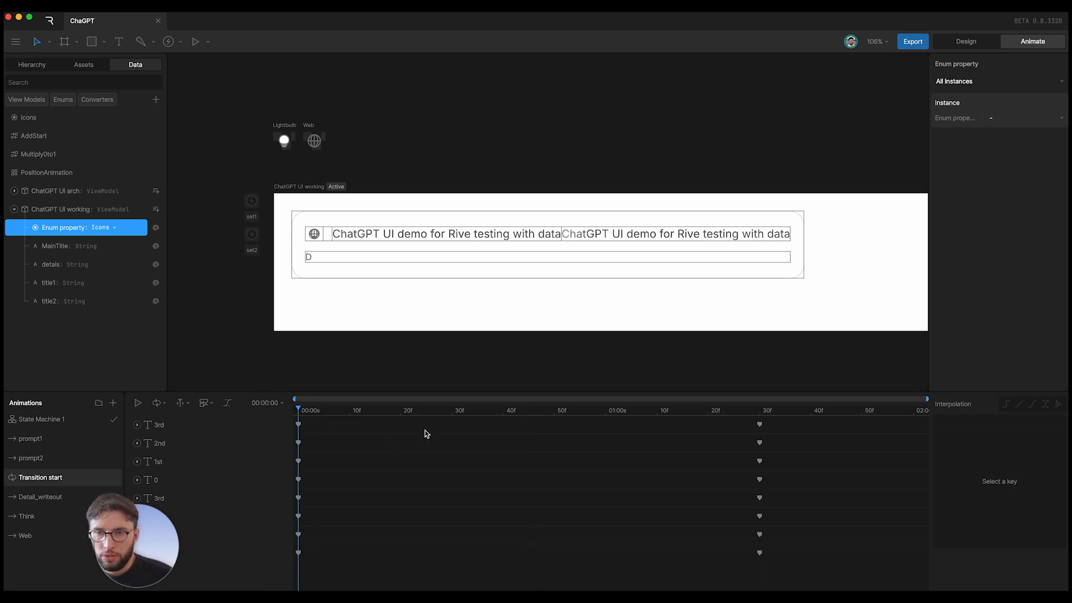
{"action": "key", "text": "space"}
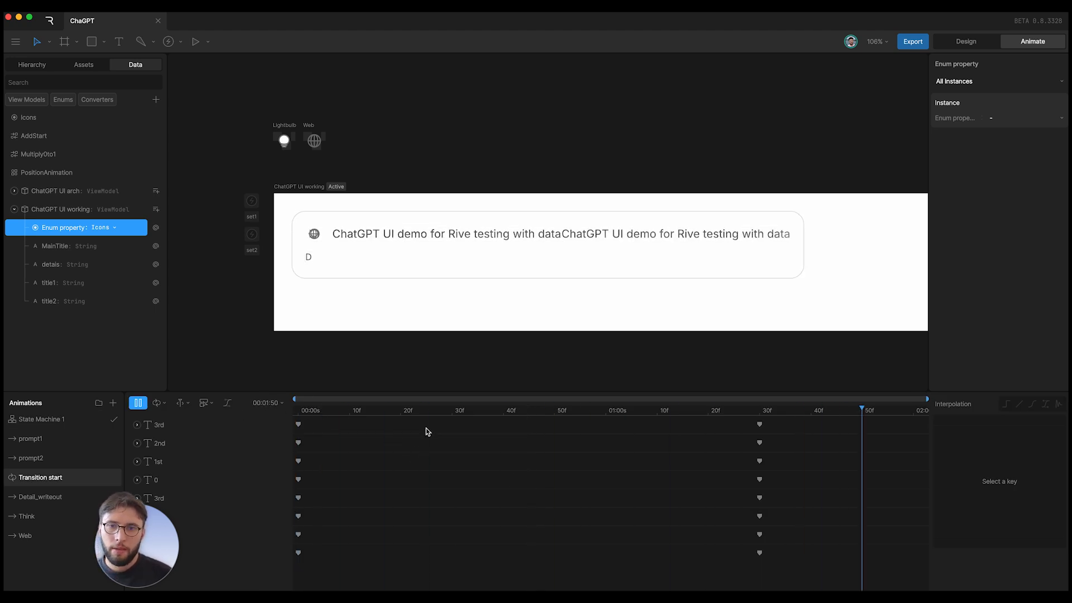
{"action": "key", "text": "space"}
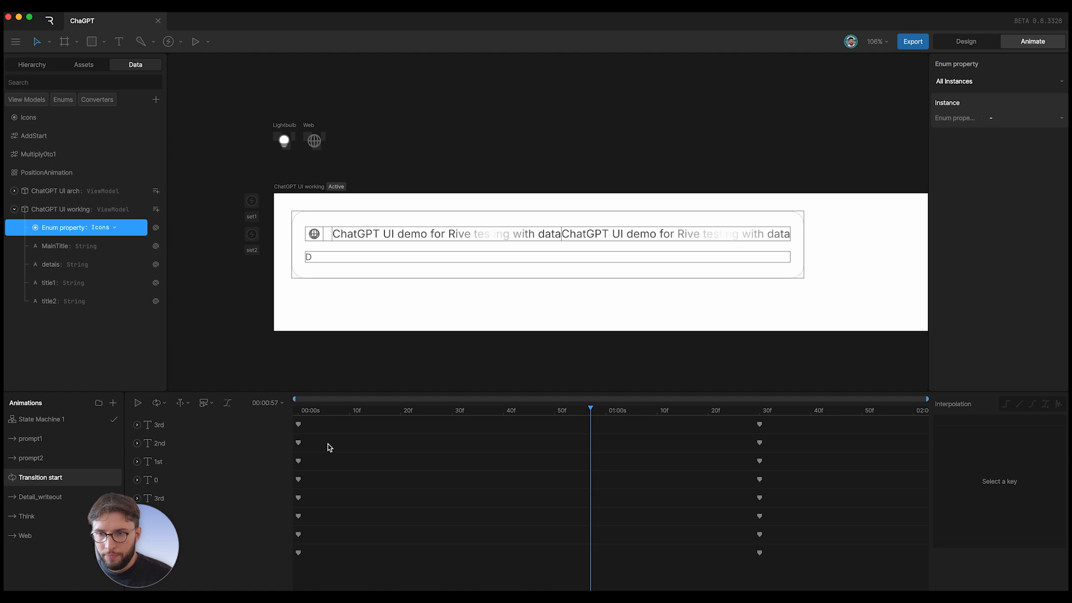
- Expand 3rd > Modifier Group 1 > Range 1 to reveal Offset, scrub to 00:00:31, and show the hierarchy
{"action": "left_click", "coordinate": [136, 424]}
{"action": "left_click", "coordinate": [148, 443]}
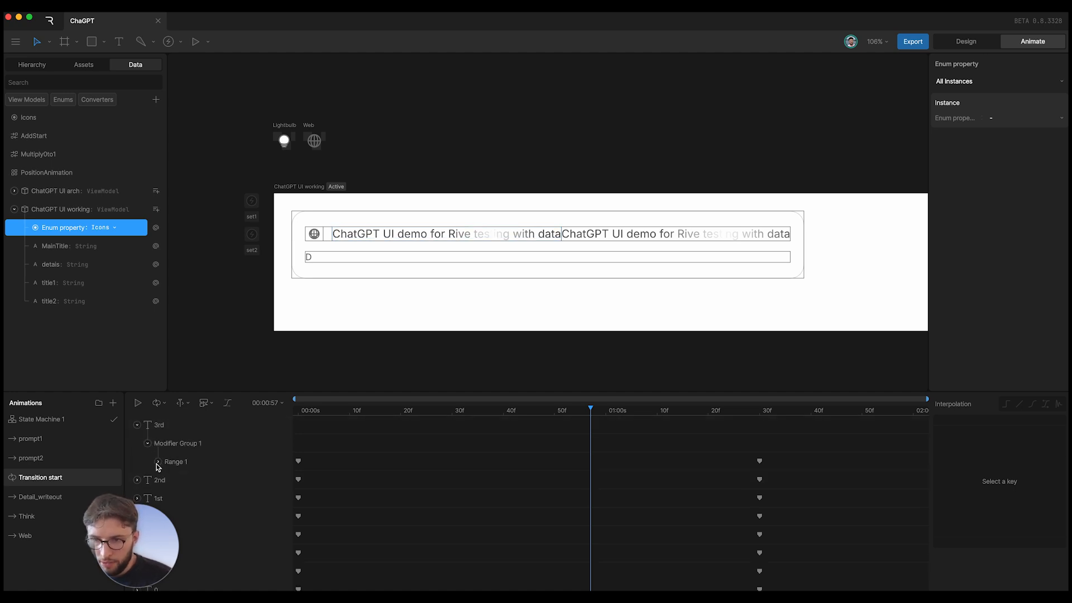
{"action": "left_click", "coordinate": [158, 461]}
{"action": "left_click_drag", "start_coordinate": [326, 411], "coordinate": [426, 407]}
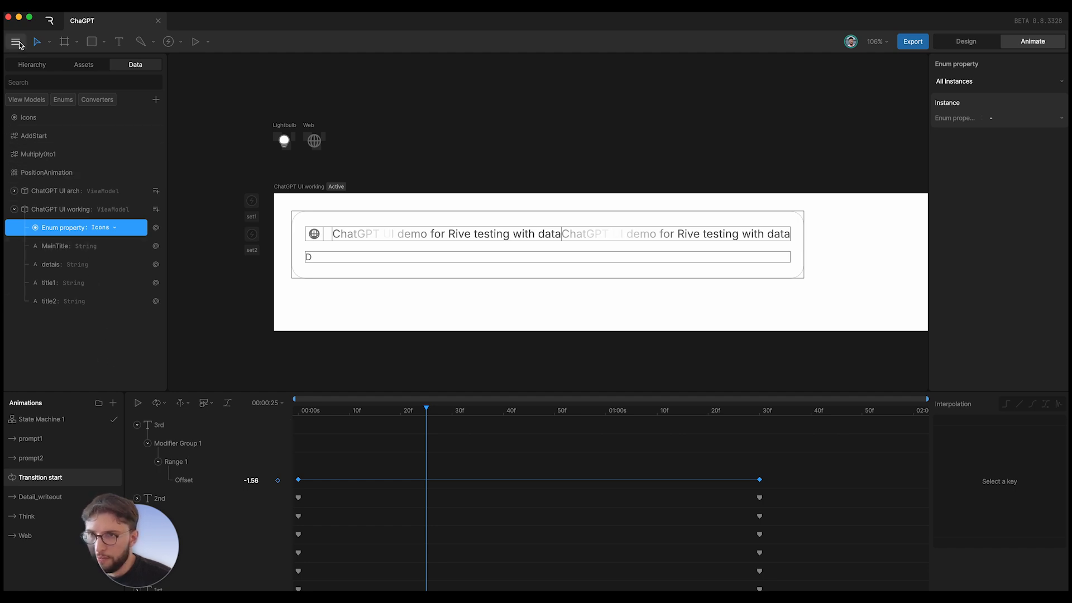
{"action": "left_click", "coordinate": [32, 61]}
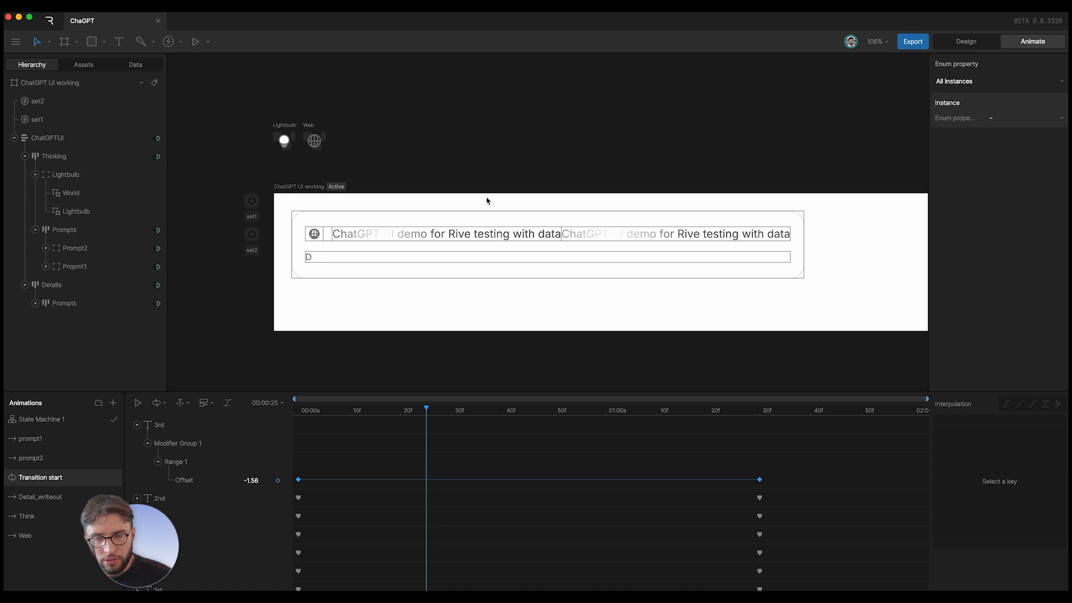
- Hide Prompt2 and the 3rd, 2nd and 0 text layers, then scrub the Offset animation
{"action": "left_click", "coordinate": [154, 248]}
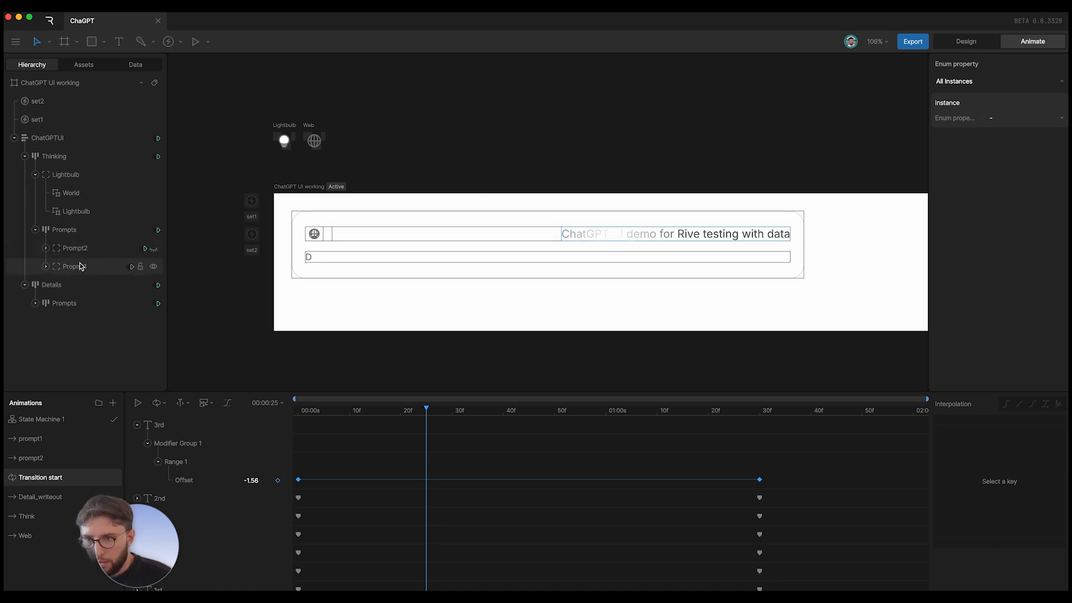
{"action": "left_click", "coordinate": [47, 268]}
{"action": "left_click", "coordinate": [56, 300]}
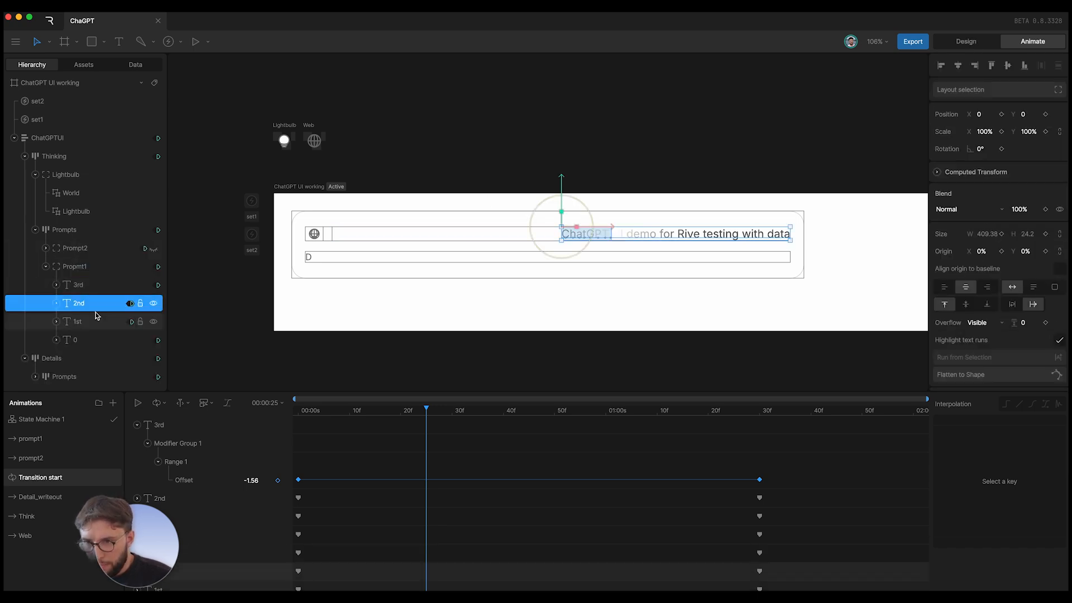
{"action": "left_click", "coordinate": [154, 284]}
{"action": "left_click", "coordinate": [153, 303]}
{"action": "left_click", "coordinate": [153, 339]}
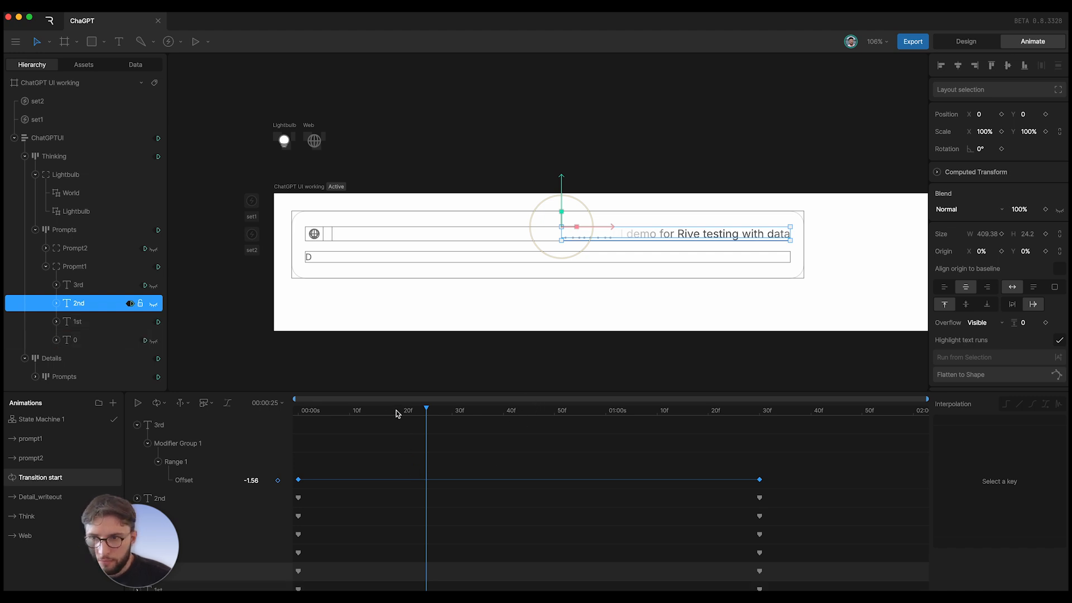
{"action": "left_click_drag", "start_coordinate": [396, 413], "coordinate": [427, 433]}
- Unhide the 2nd and 3rd title text layers and scrub Transition start to preview the fade
{"action": "scroll", "coordinate": [1048, 310], "scroll_direction": "down", "scroll_amount": 8}
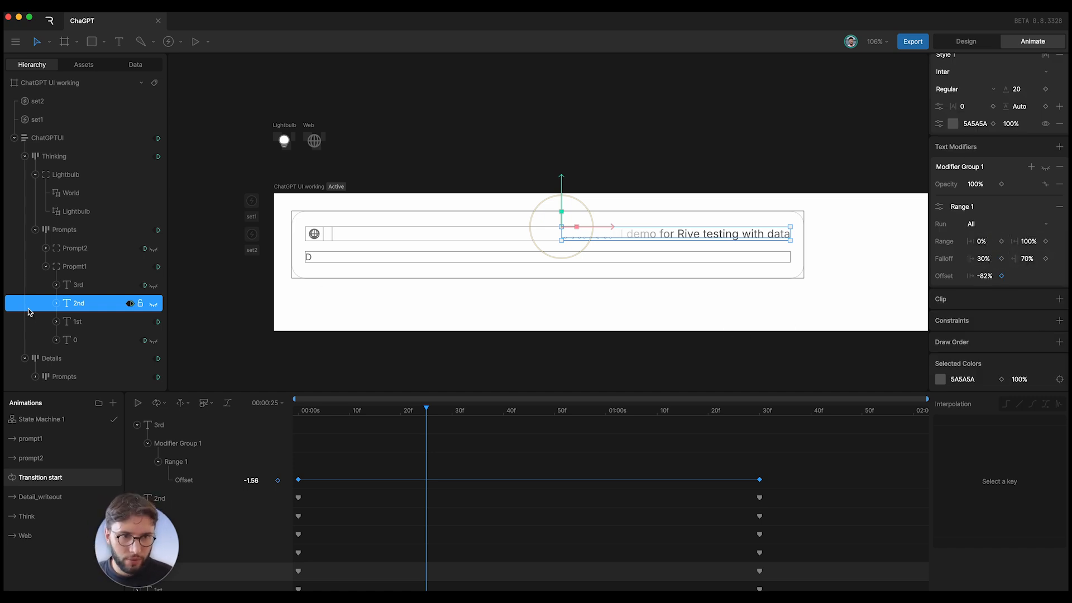
{"action": "left_click", "coordinate": [82, 286]}
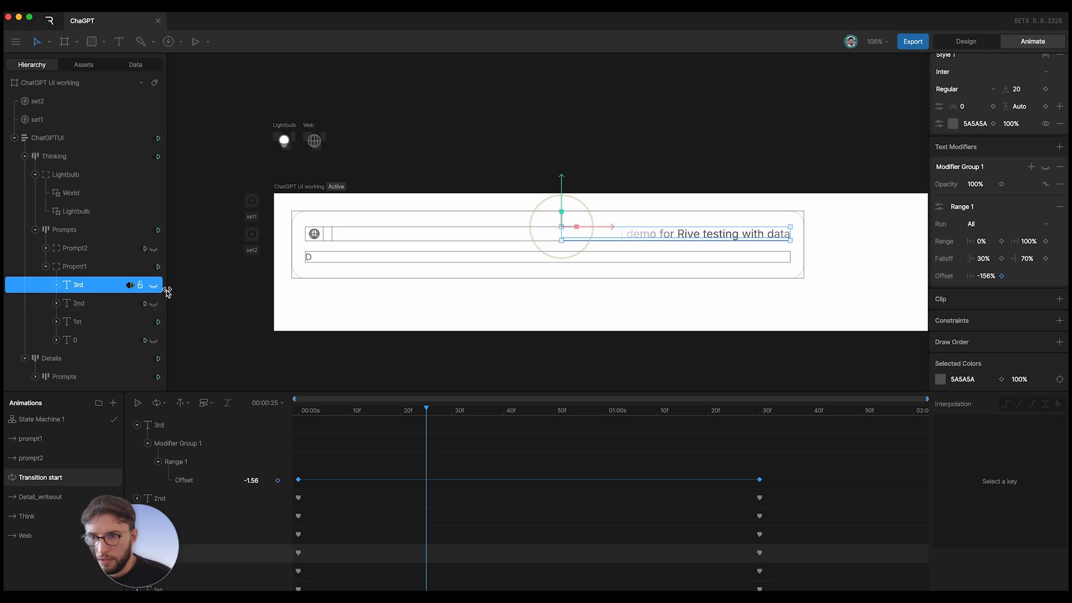
{"action": "left_click", "coordinate": [154, 304]}
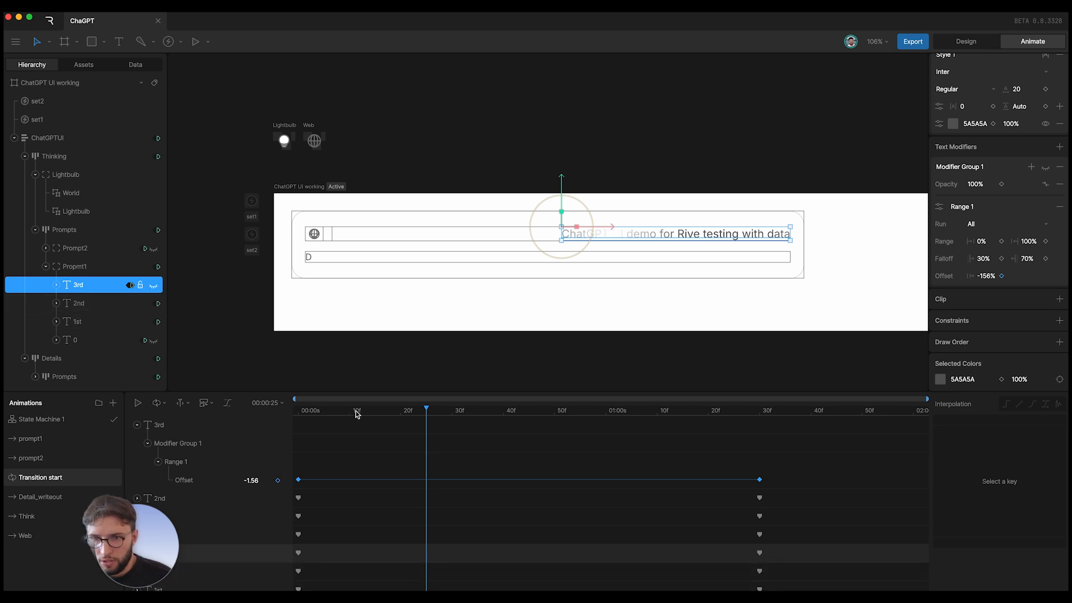
{"action": "left_click_drag", "start_coordinate": [357, 413], "coordinate": [530, 392]}
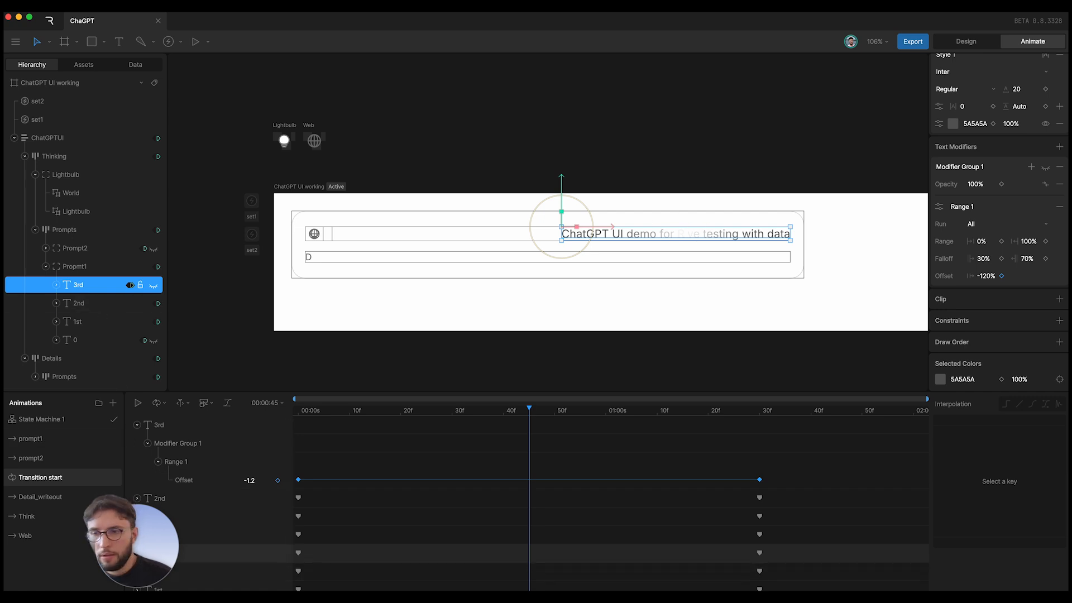
{"action": "left_click", "coordinate": [155, 286]}
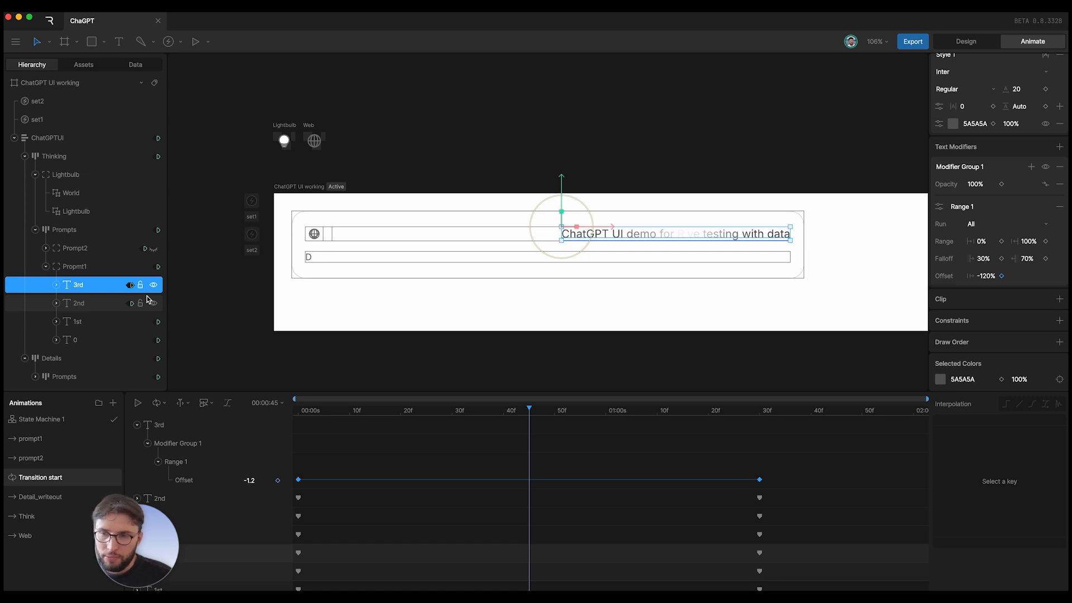
{"action": "left_click_drag", "start_coordinate": [369, 411], "coordinate": [485, 449]}
{"action": "left_click_drag", "start_coordinate": [546, 457], "coordinate": [745, 441]}
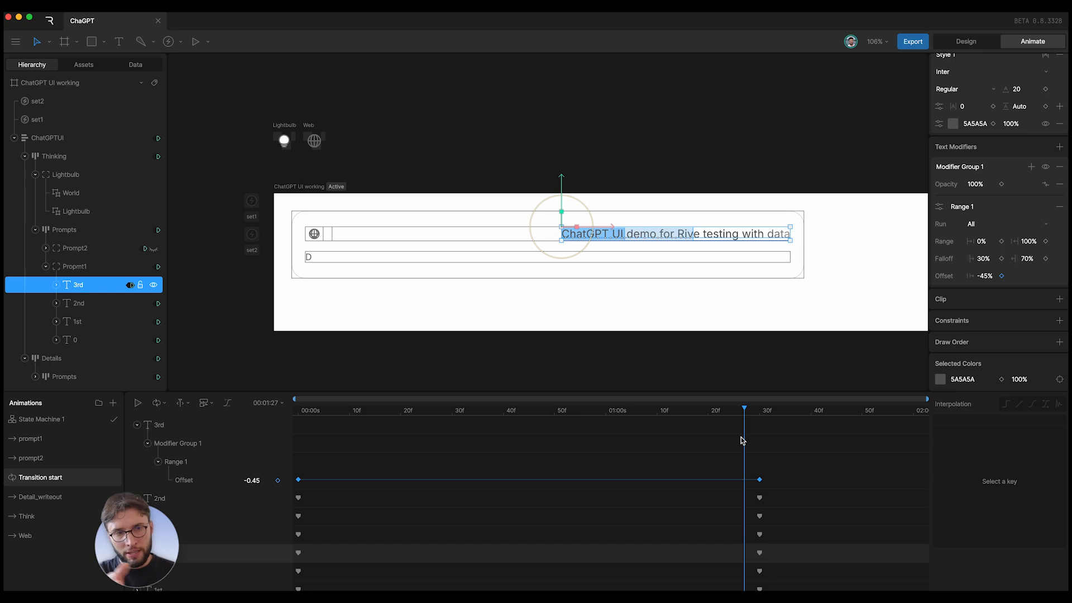
{"action": "left_click_drag", "start_coordinate": [742, 441], "coordinate": [249, 418]}
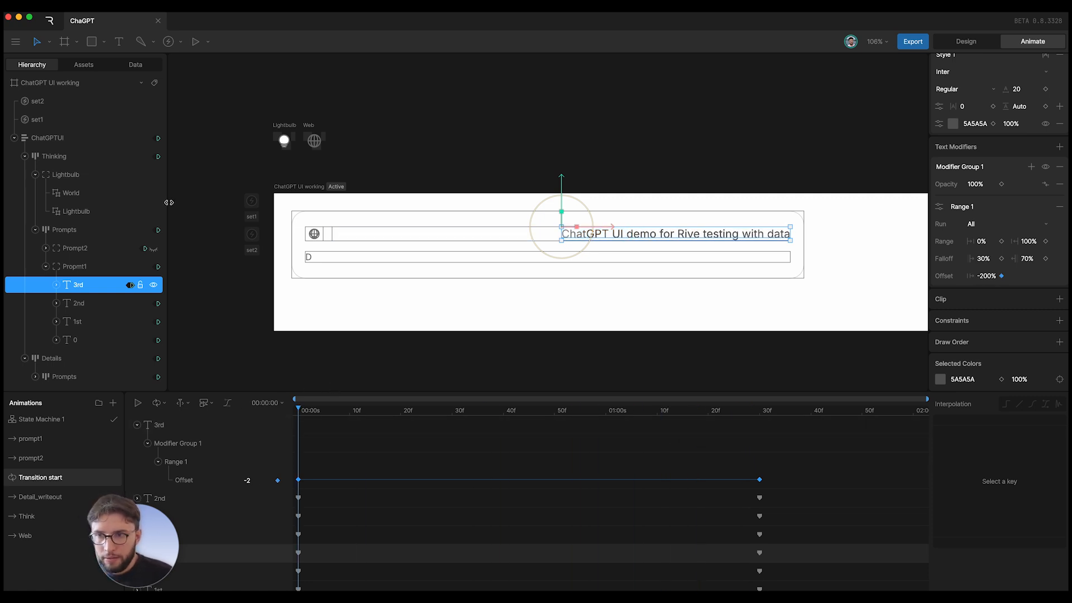
- In State Machine 1's Detail_write_and_reload layer, base a Detail_writeout transition condition on details
{"action": "left_click", "coordinate": [56, 419]}
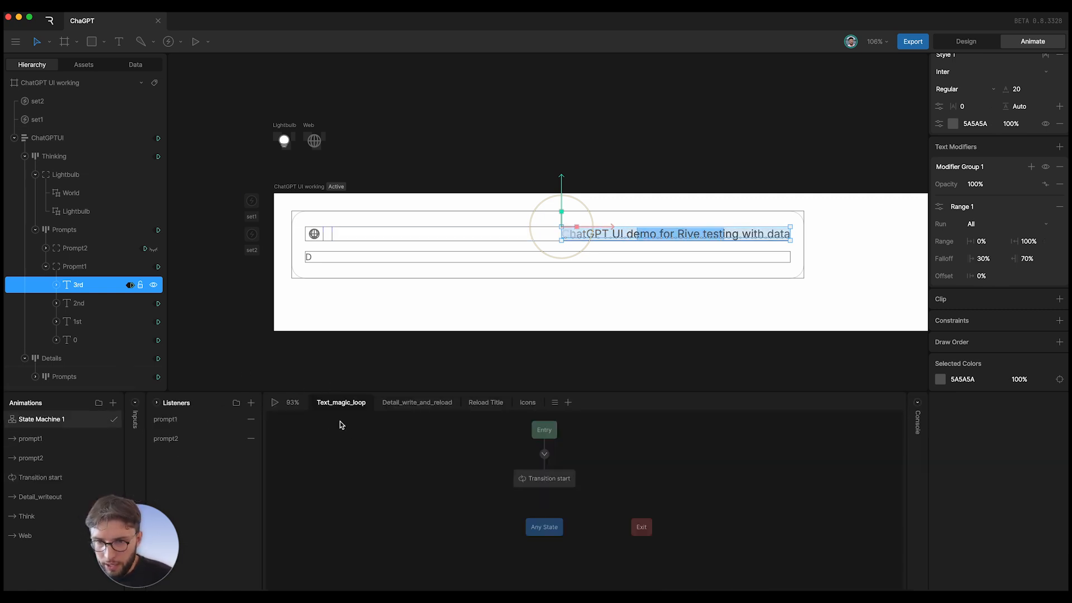
{"action": "left_click", "coordinate": [419, 403]}
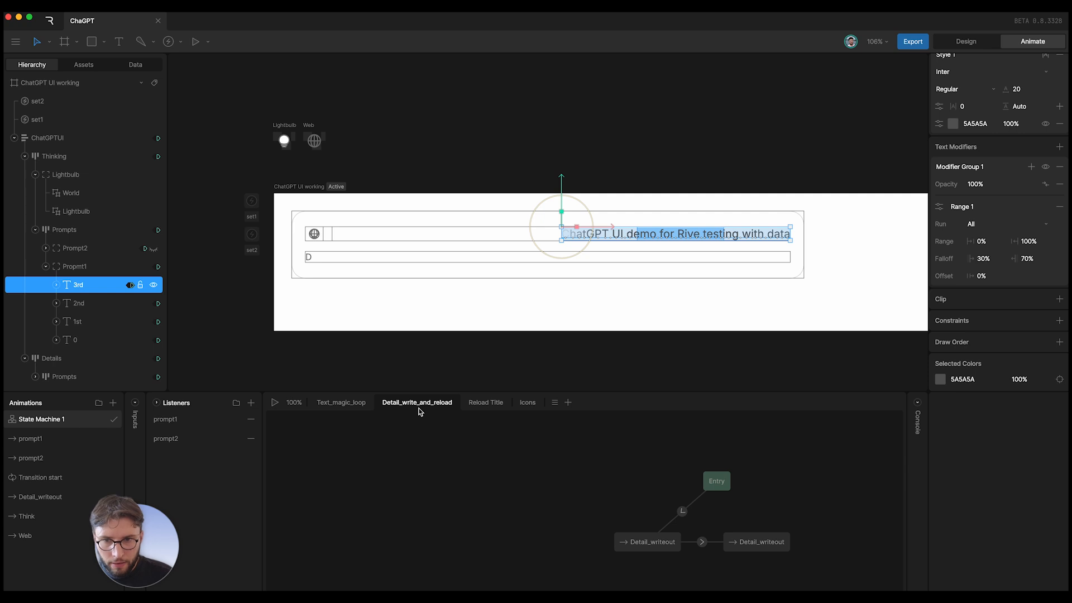
{"action": "left_click", "coordinate": [299, 519]}
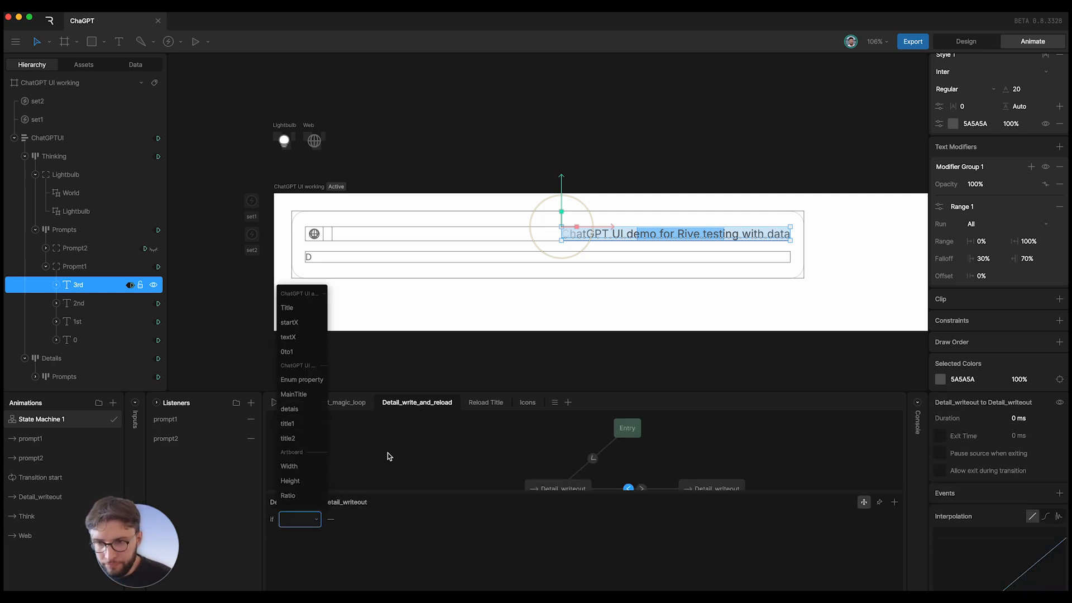
{"action": "left_click", "coordinate": [478, 448]}
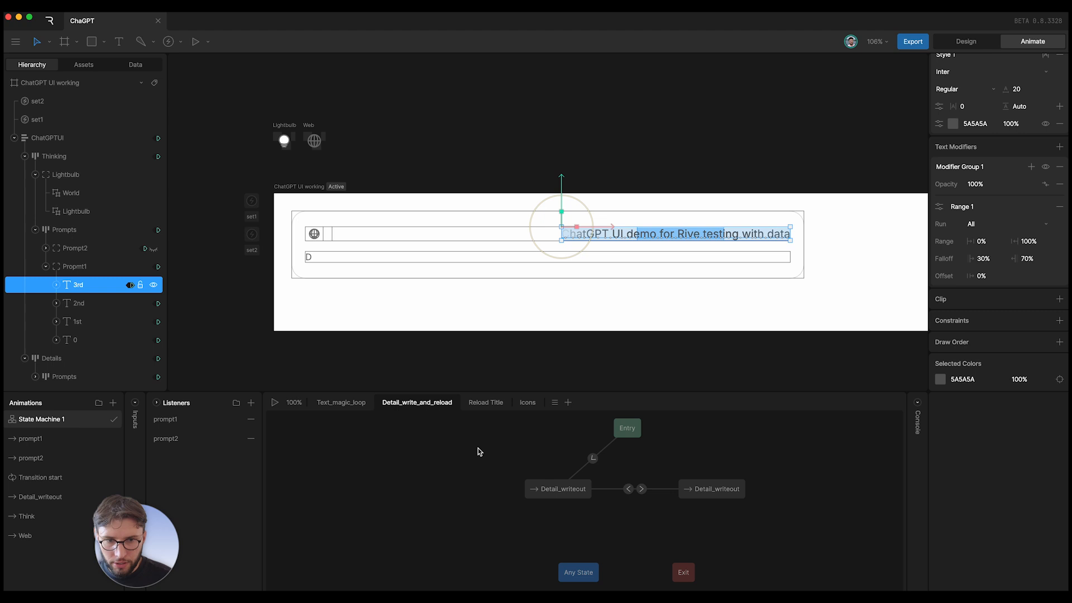
{"action": "left_click", "coordinate": [629, 489]}
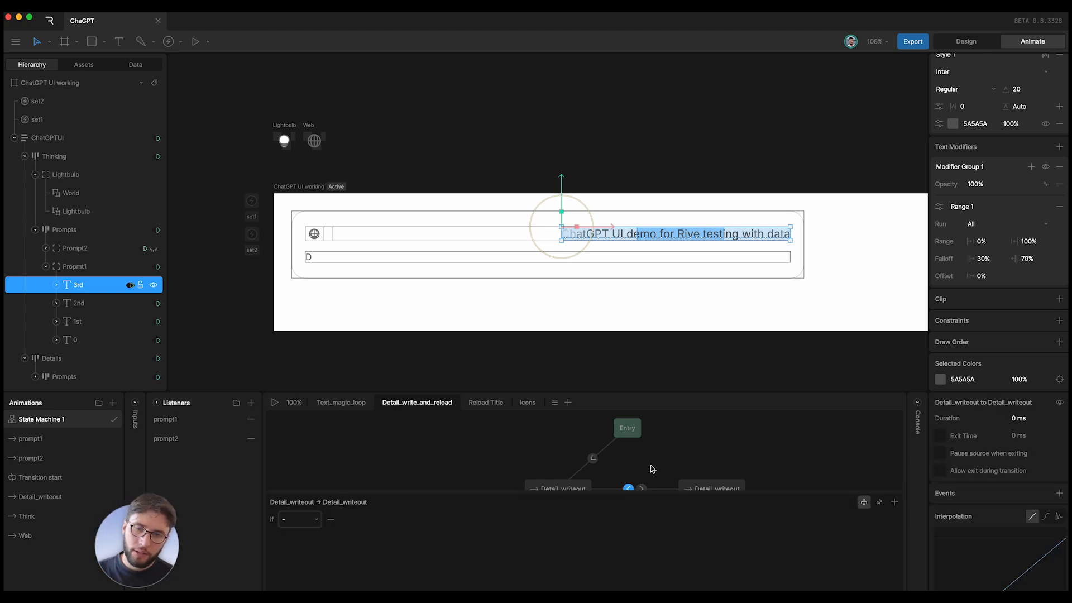
{"action": "left_click", "coordinate": [311, 520]}
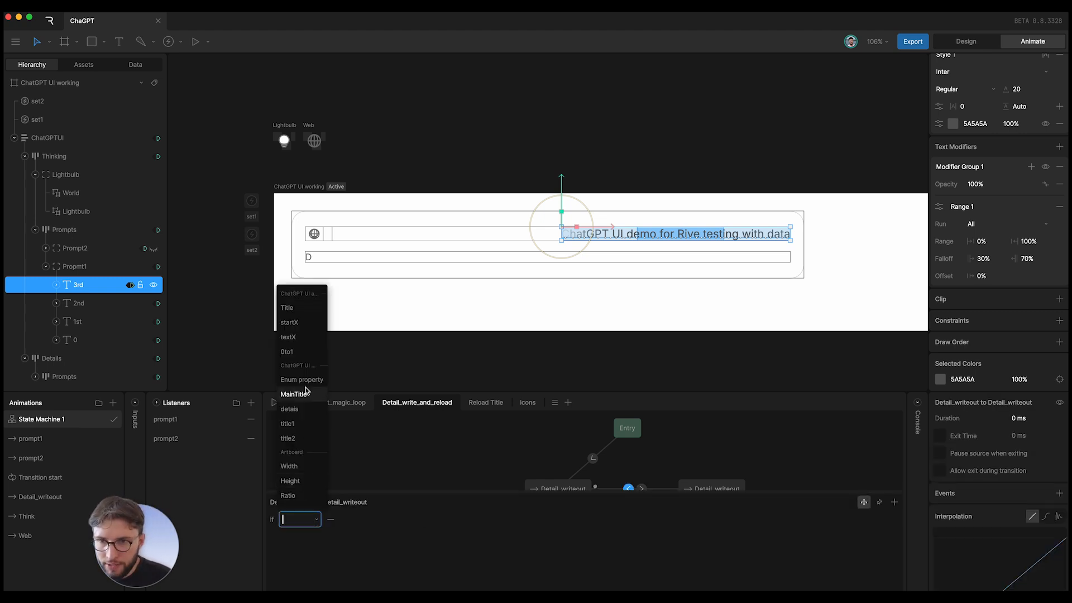
{"action": "left_click", "coordinate": [305, 408]}
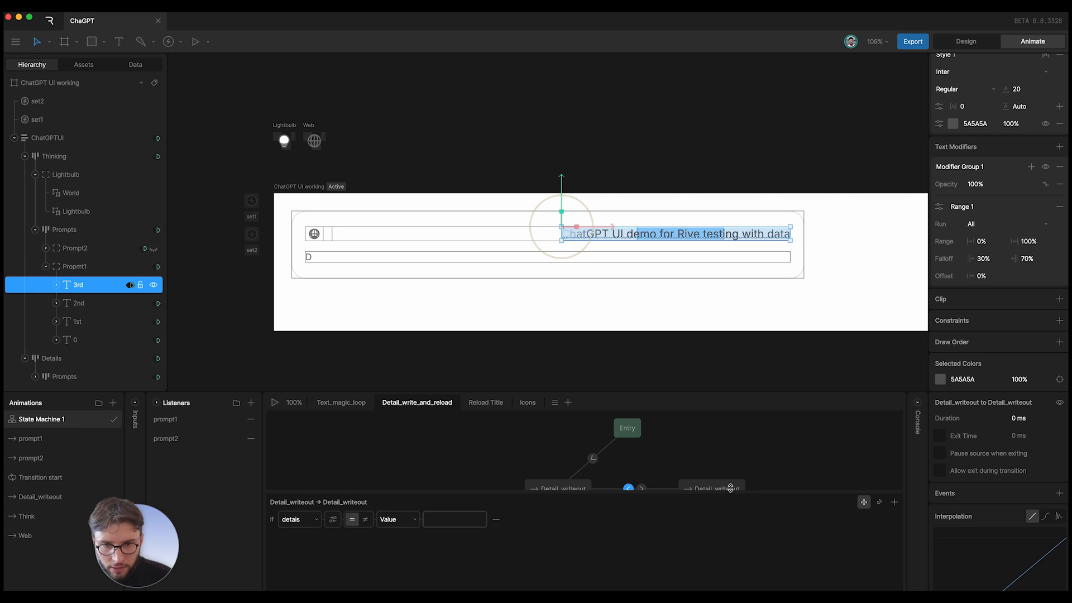
{"action": "scroll", "coordinate": [670, 486], "scroll_direction": "down", "scroll_amount": 1}
- Make both Detail_writeout transitions use details ≠ Self, then open the Detail_writeout animation
{"action": "left_click", "coordinate": [639, 476]}
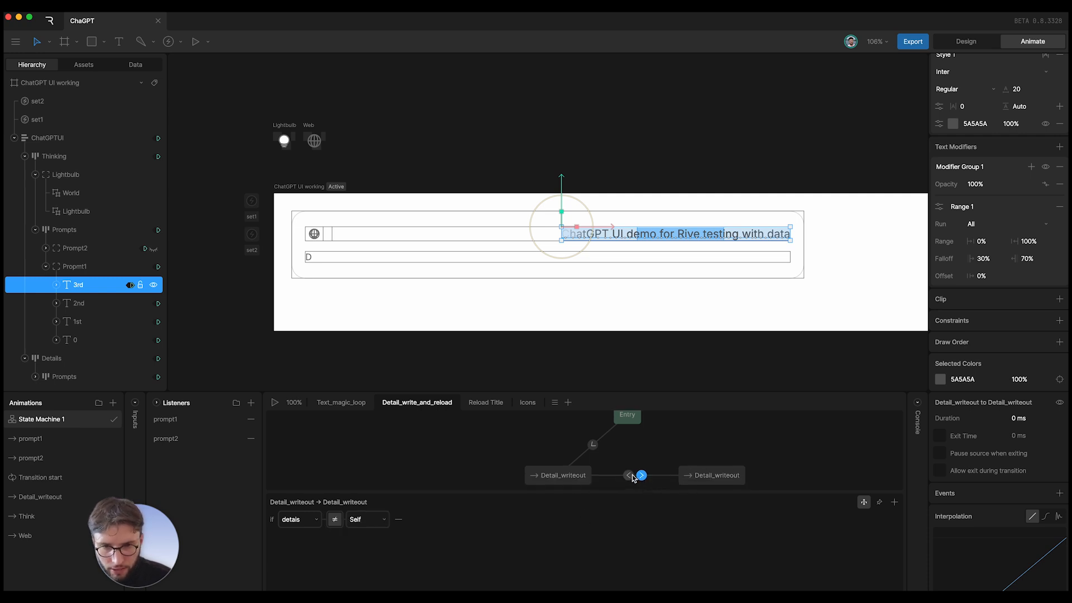
{"action": "left_click", "coordinate": [629, 475]}
{"action": "left_click", "coordinate": [367, 519]}
{"action": "left_click", "coordinate": [392, 518]}
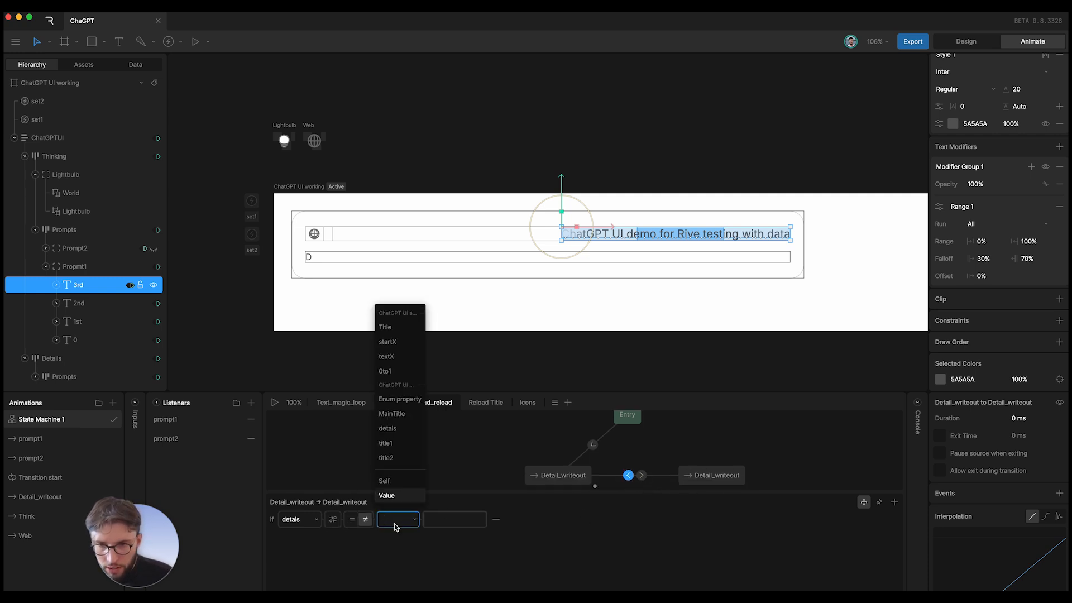
{"action": "left_click", "coordinate": [389, 480]}
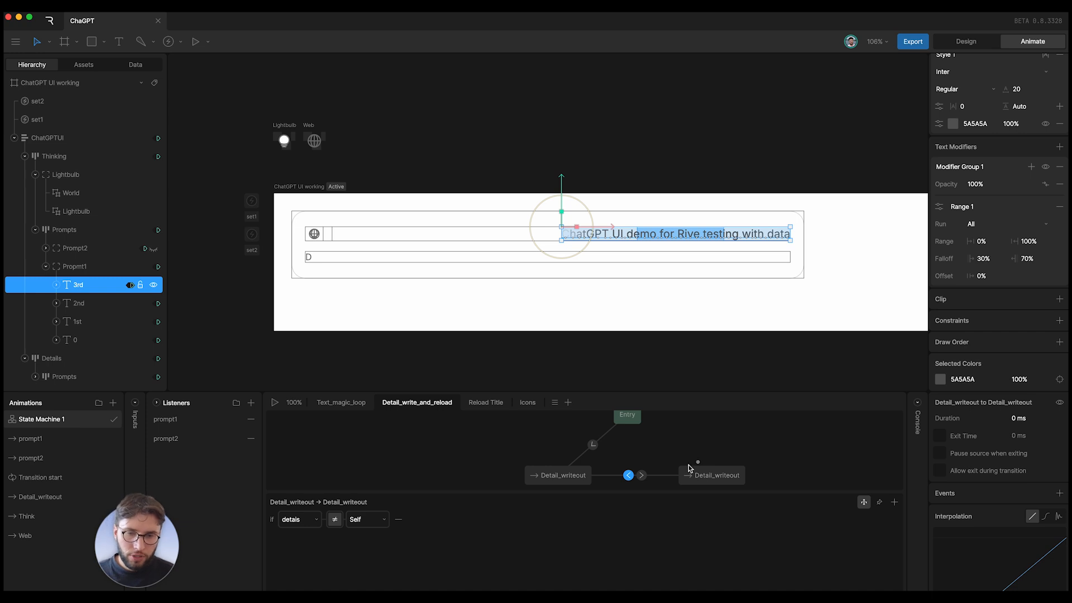
{"action": "left_click", "coordinate": [642, 475]}
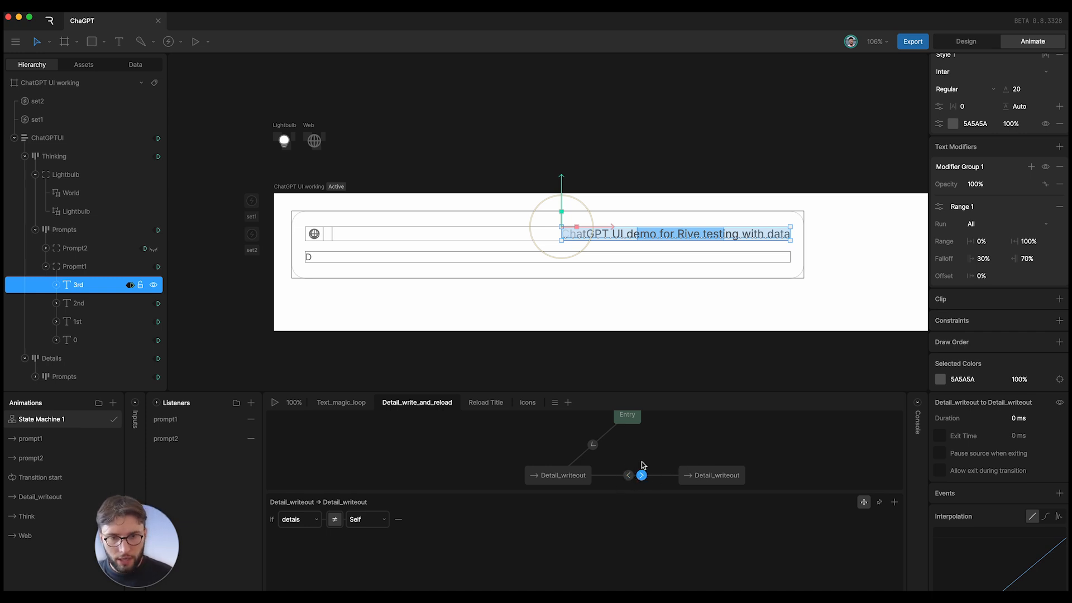
{"action": "left_click", "coordinate": [34, 497]}
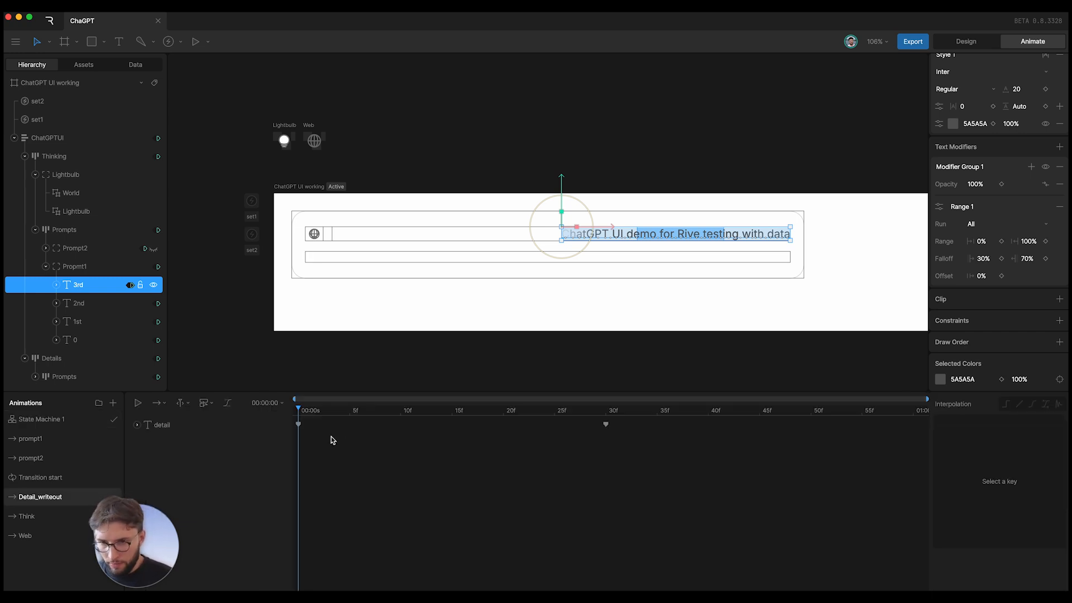
- Scrub the detail text write-out, then return to State Machine 1 and select both Detail_writeout transitions
{"action": "left_click_drag", "start_coordinate": [307, 410], "coordinate": [108, 466]}
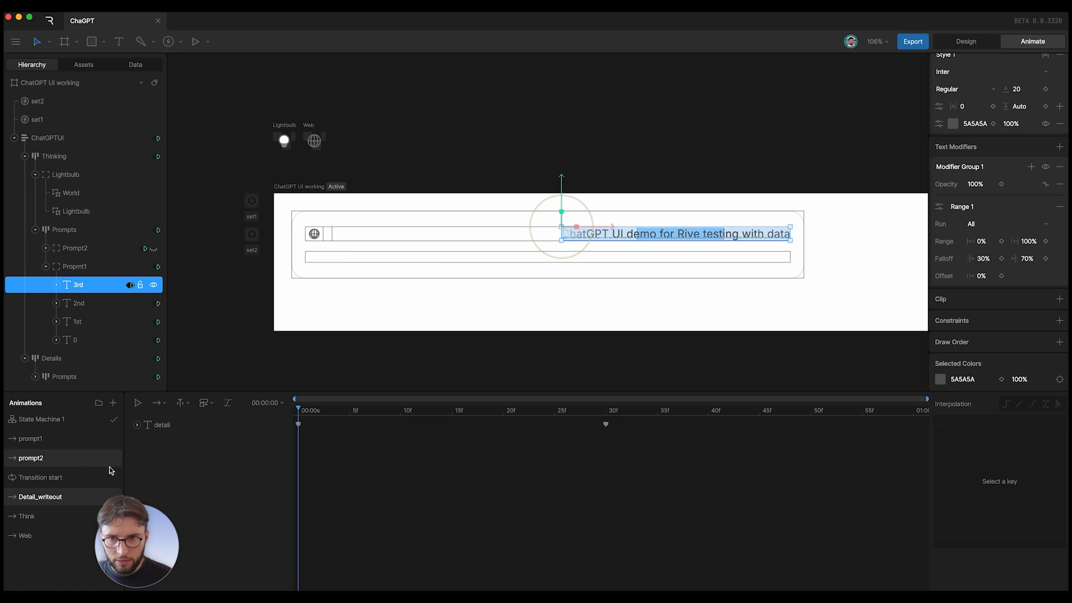
{"action": "left_click", "coordinate": [52, 425]}
{"action": "left_click", "coordinate": [642, 475]}
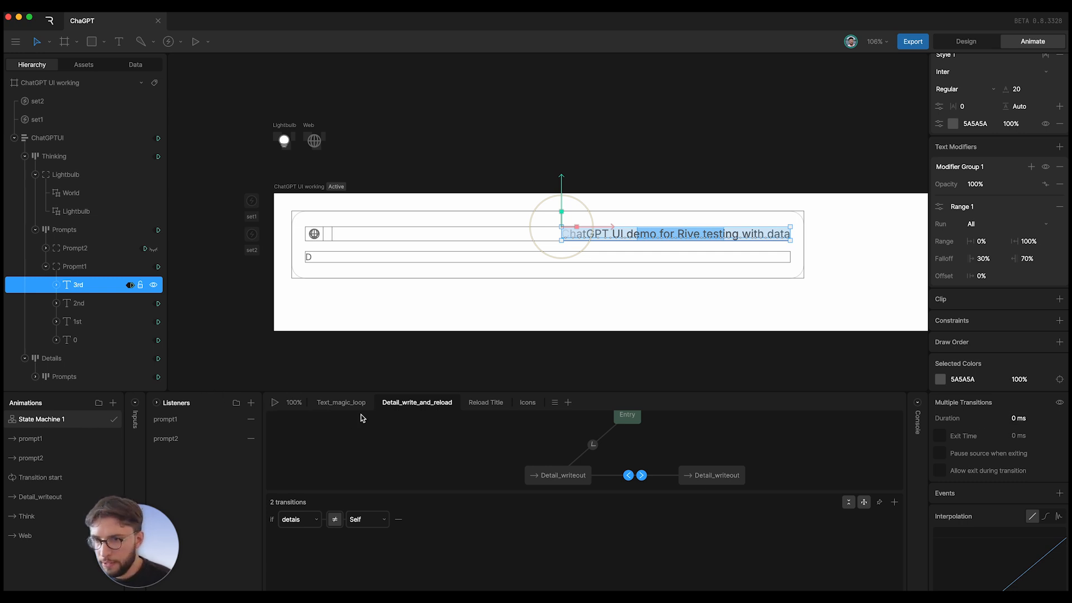
- Unhide the Prompt2 group and replay the state machine preview
{"action": "left_click", "coordinate": [275, 402]}
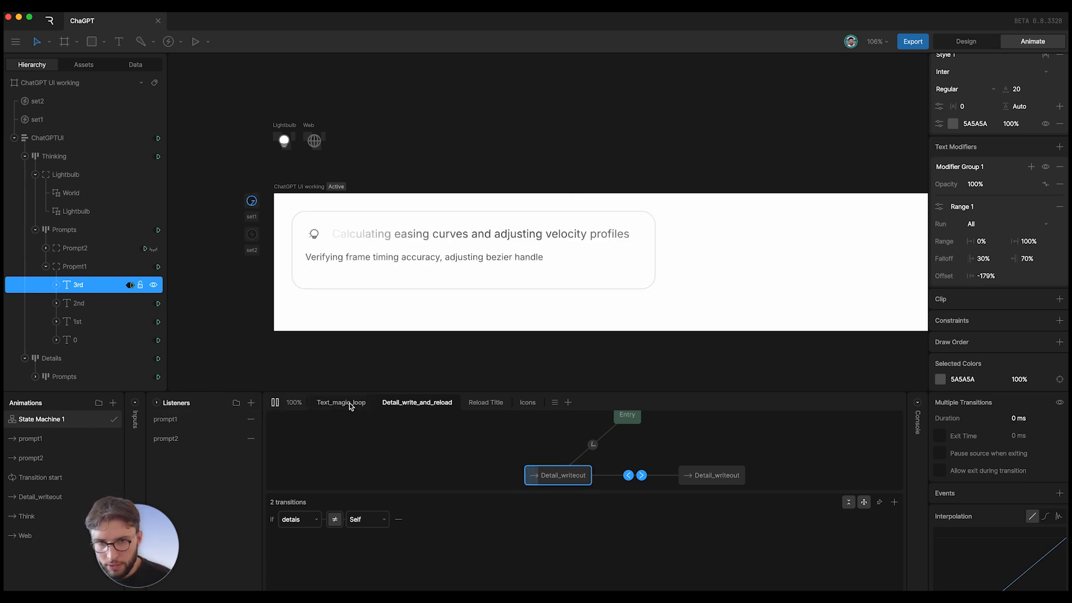
{"action": "left_click", "coordinate": [275, 403]}
{"action": "left_click", "coordinate": [153, 248]}
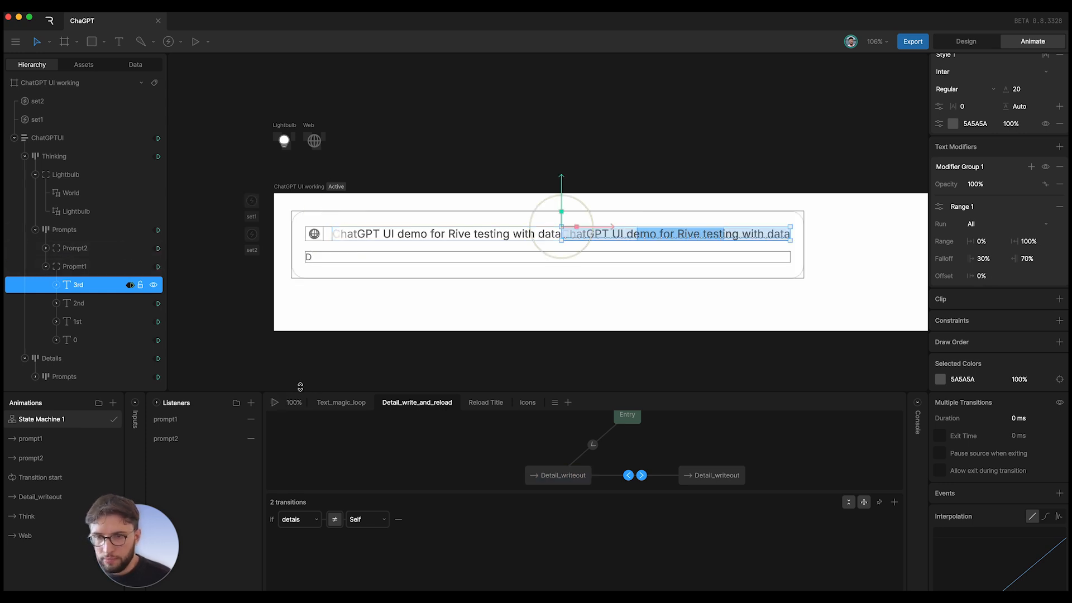
{"action": "left_click", "coordinate": [274, 402]}
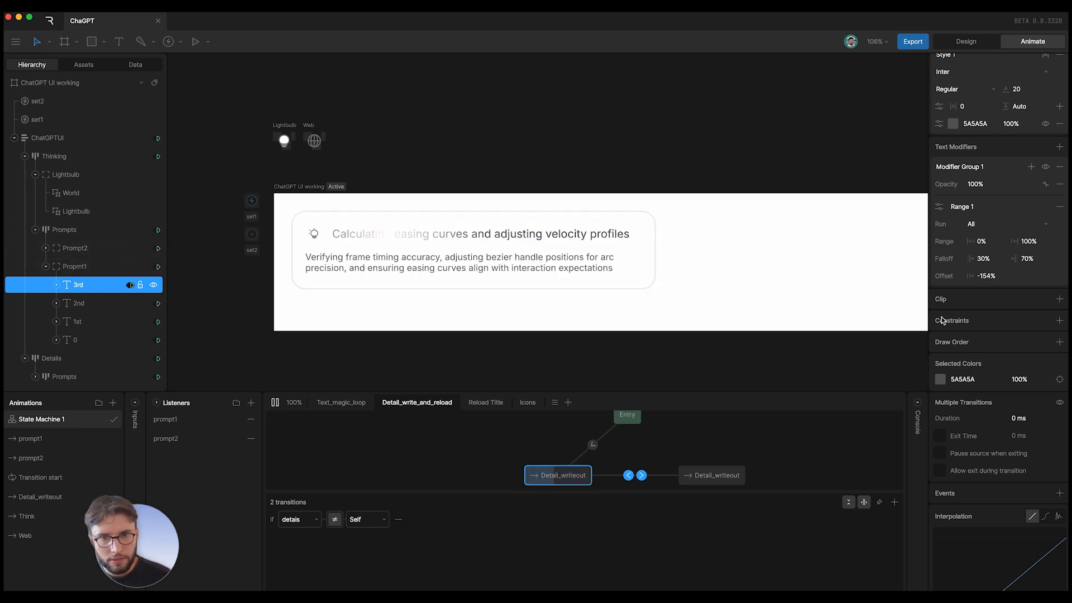
- Run the card animation in animate mode again, then display the project's view models
{"action": "left_click", "coordinate": [982, 45]}
{"action": "left_click", "coordinate": [1029, 41]}
{"action": "left_click", "coordinate": [275, 402]}
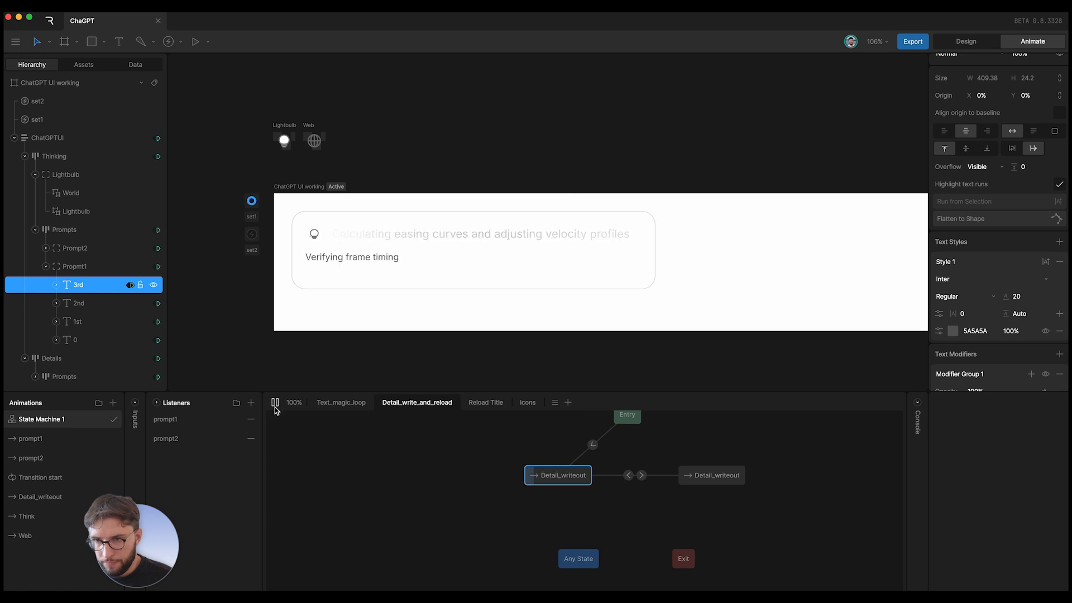
{"action": "left_click", "coordinate": [135, 64]}
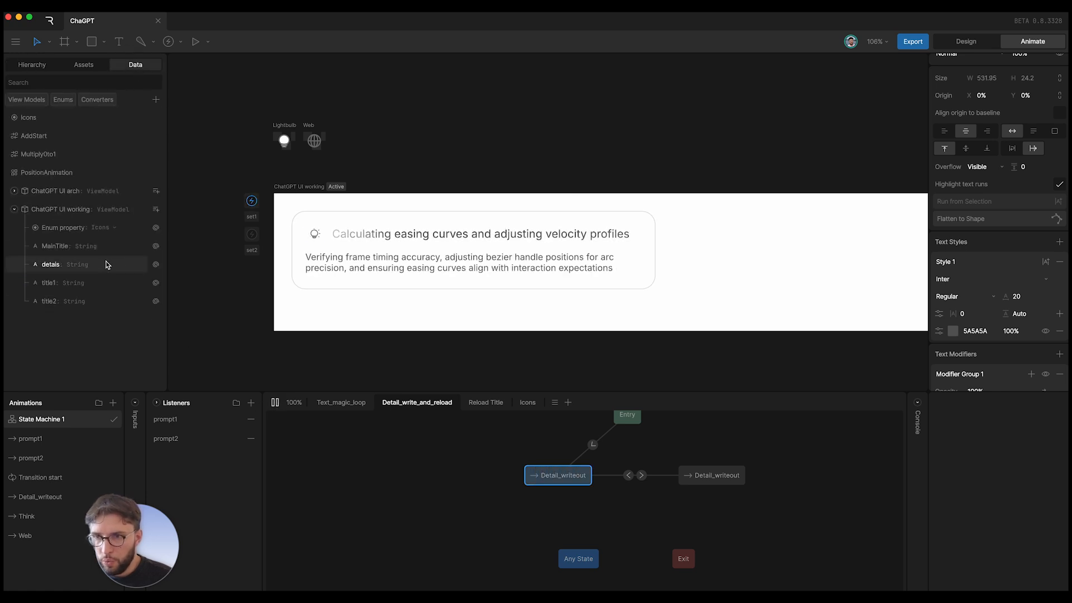
- In the ChatGPT UI working instance, set details to 'Change the details', then 'Now it works perfectly fine'
{"action": "left_click", "coordinate": [62, 206]}
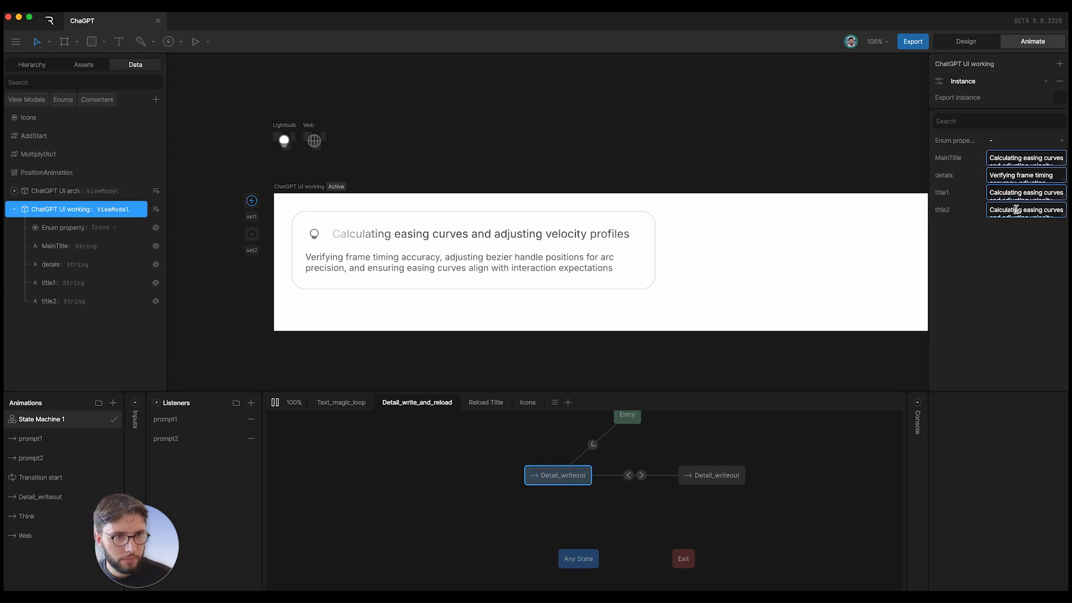
{"action": "left_click_drag", "start_coordinate": [989, 174], "coordinate": [1040, 191]}
{"action": "type", "text": "Chan"}
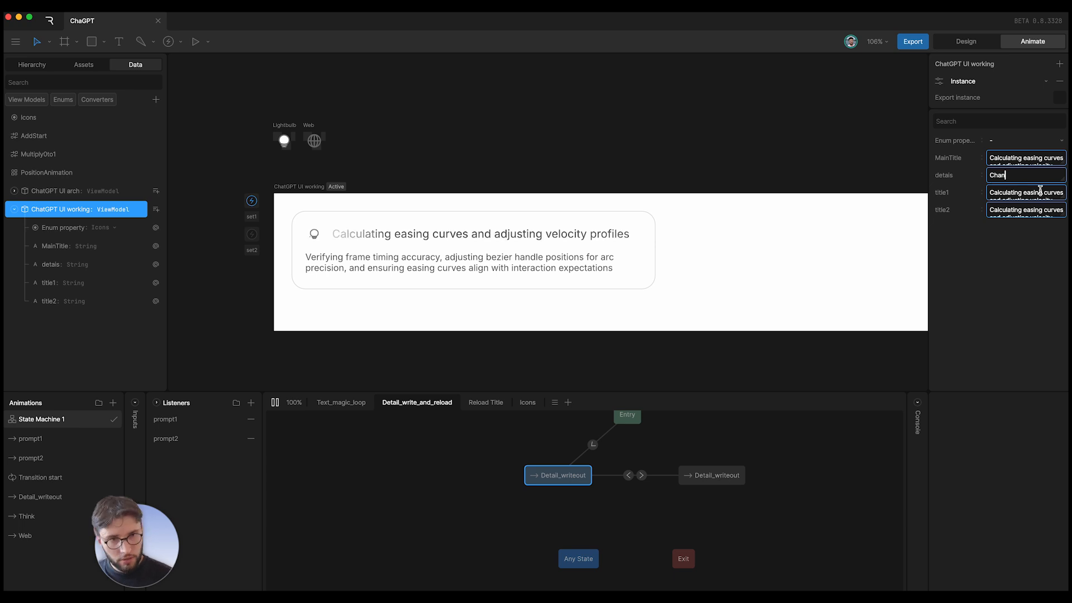
{"action": "type", "text": "ge the detail"}
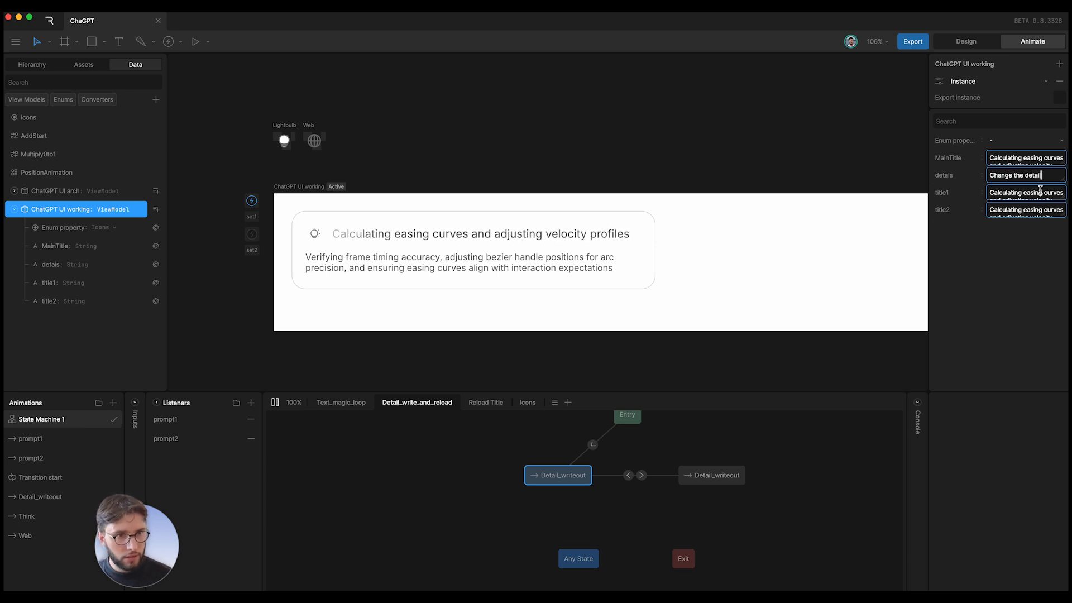
{"action": "type", "text": "s"}
{"action": "left_click", "coordinate": [983, 324]}
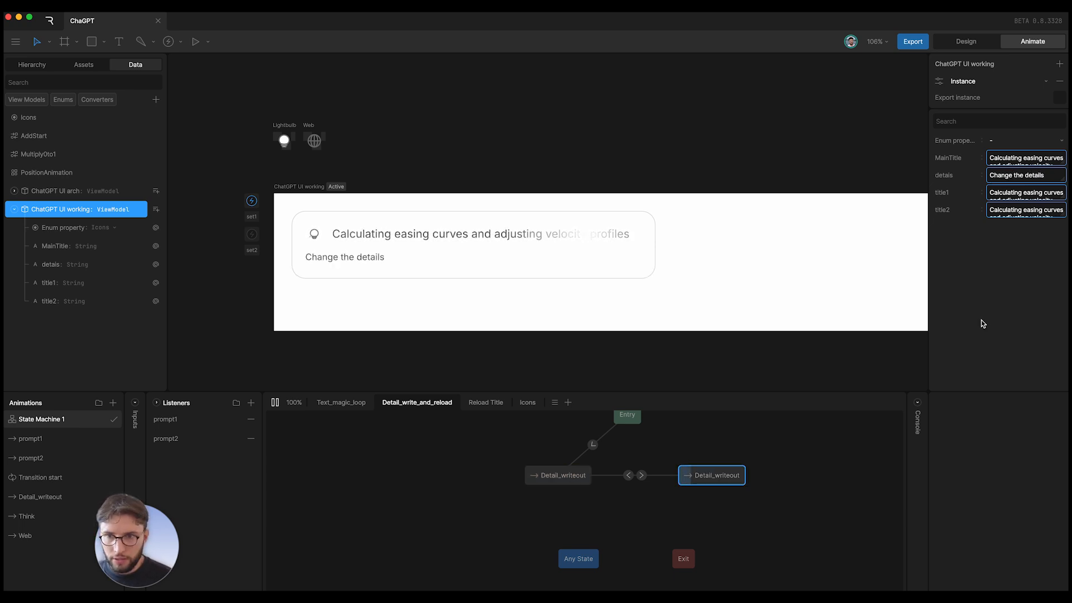
{"action": "left_click", "coordinate": [1021, 174]}
{"action": "type", "text": "Now"}
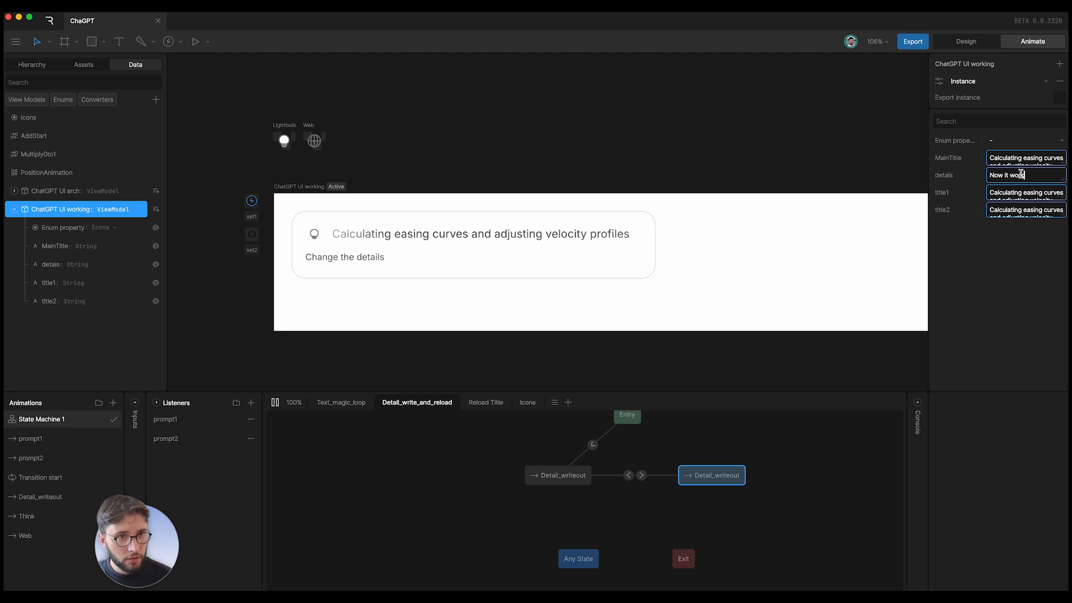
{"action": "type", "text": " it works perfectly fine"}
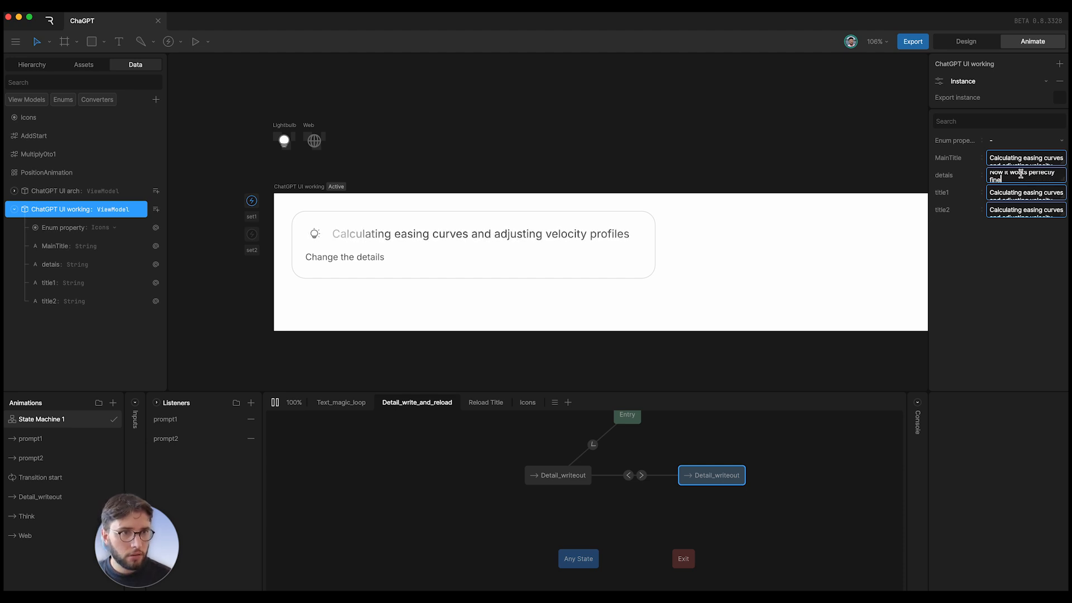